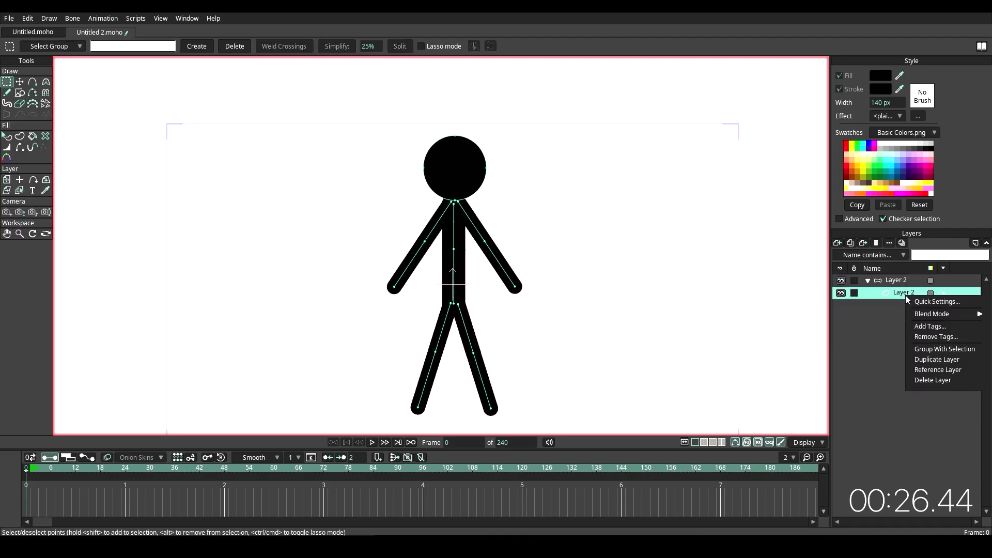
Step: Select the bone layer above the stick figure's vector layer and activate the Add Bone tool
left_click(909, 304)
left_click(860, 420)
left_click(899, 285)
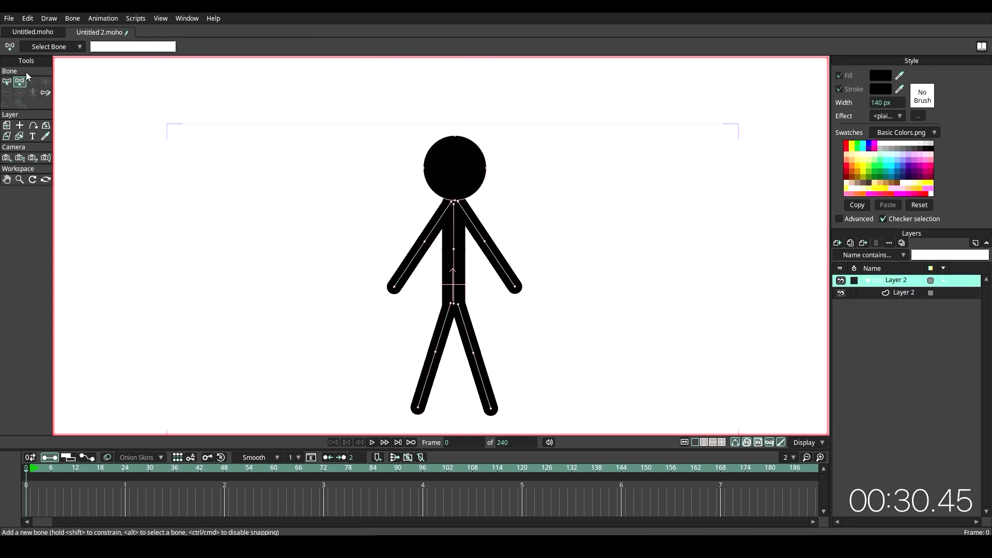
scroll(465, 328, "up", 4)
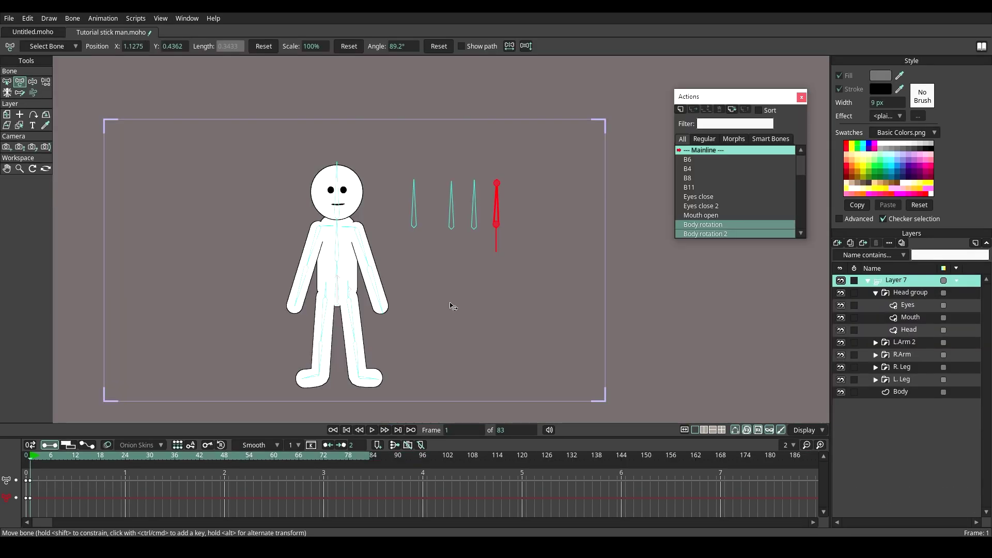
Step: Pose the finished stick man's rig by raising both arms, shifting a leg bone and adjusting the outermost control bone beside the figure
left_click_drag(365, 252, 397, 218)
left_click_drag(310, 251, 261, 231)
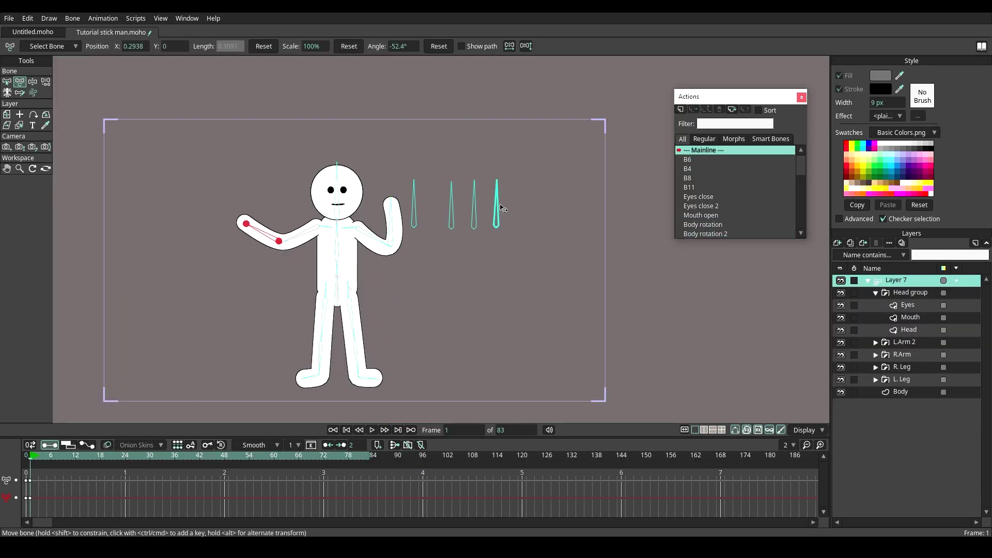
left_click_drag(497, 202, 508, 208)
scroll(292, 222, "up", 1)
left_click_drag(261, 241, 268, 229)
left_click_drag(372, 356, 352, 366)
scroll(355, 367, "down", 2)
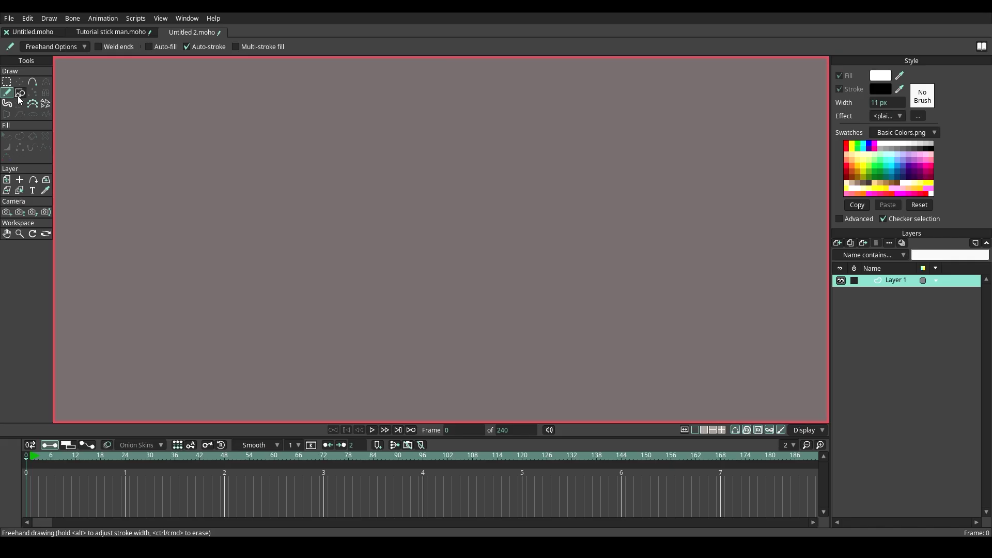
Step: Draw a white-filled circle with a black outline for the head and narrow it slightly into an oval
left_click(18, 95)
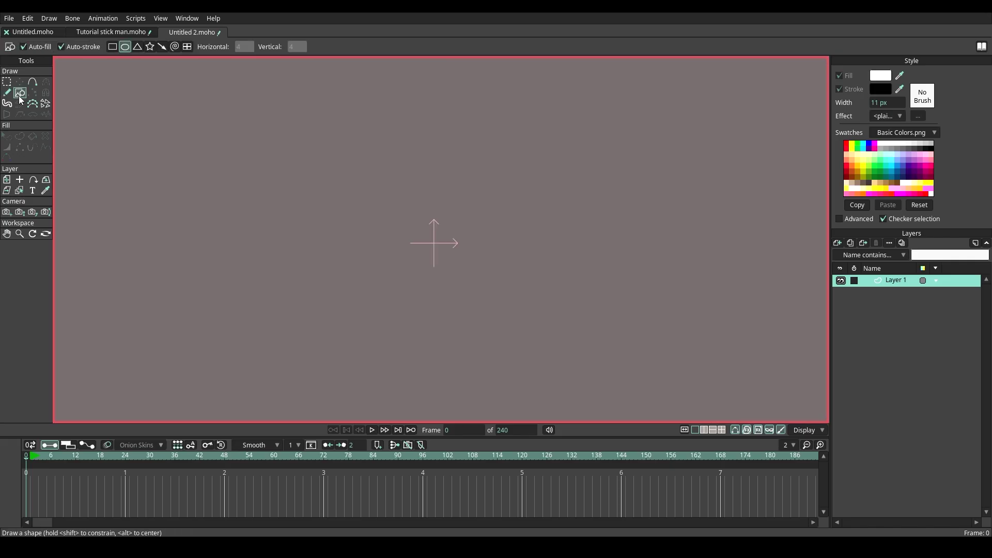
left_click(888, 77)
left_click(784, 300)
mouse_move(372, 181)
left_mouse_down()
mouse_move(454, 280)
mouse_move(499, 304)
left_mouse_up()
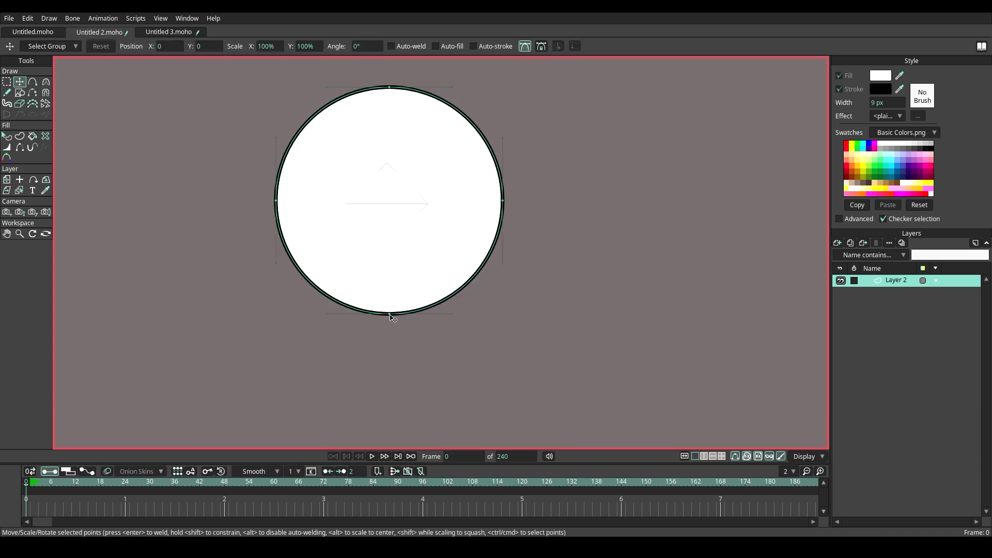
left_click(391, 322)
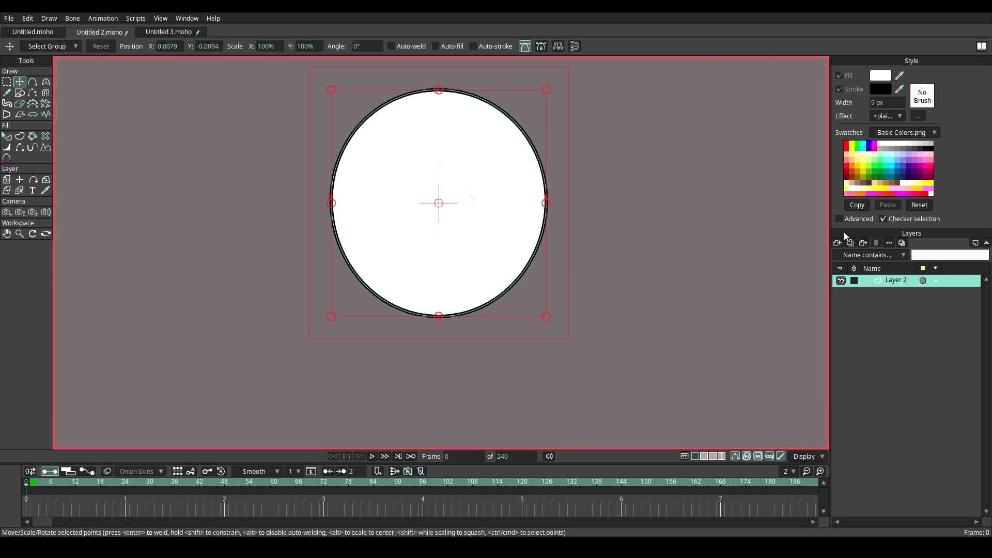
Step: Rename the layer containing the oval as Head
double_click(891, 285)
type("Head")
key("Return")
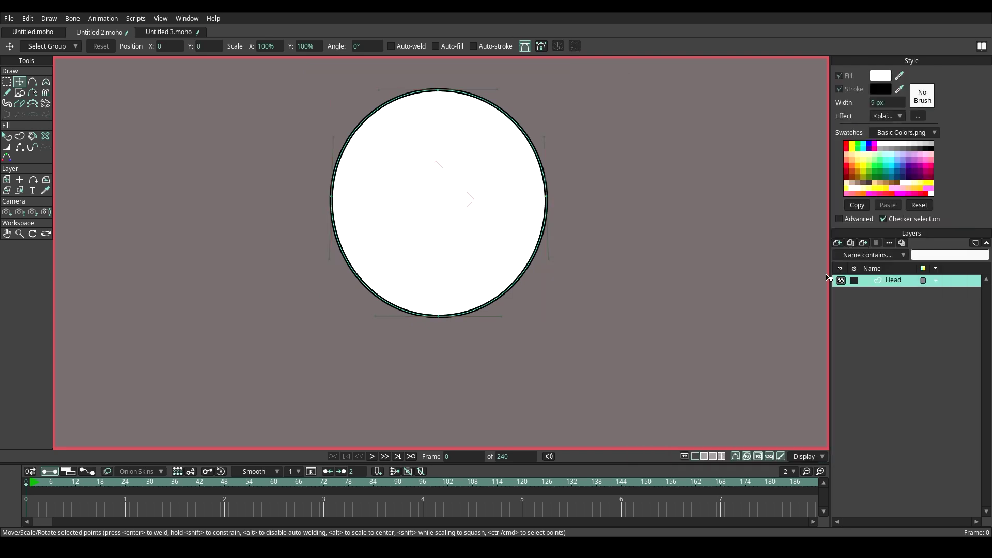
Step: Add a new vector layer above Head and name it Mouth
left_click(842, 240)
left_click(855, 257)
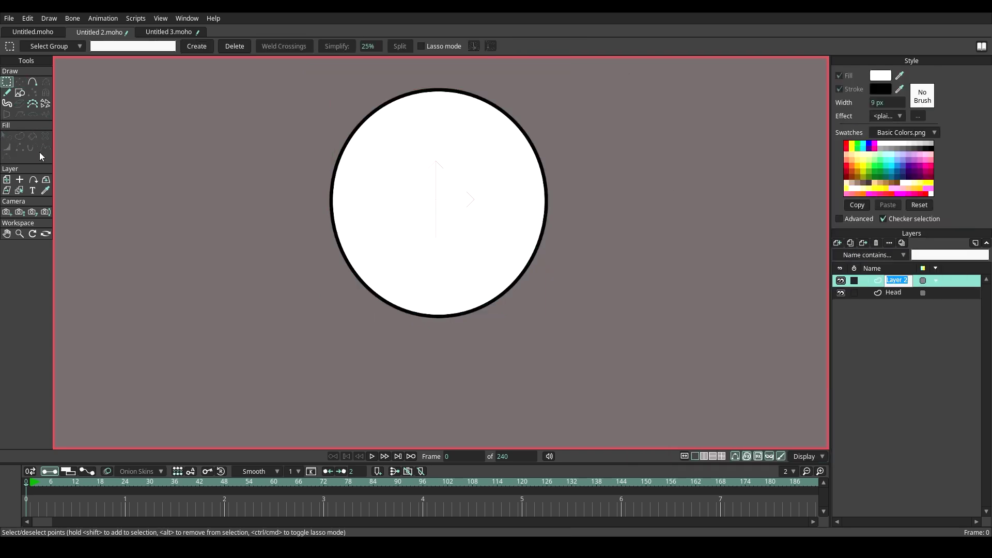
type("Mouth")
key("Return")
Step: Draw a thin horizontal ellipse with a grey fill and black outline in the lower part of the head as the mouth
left_click(20, 93)
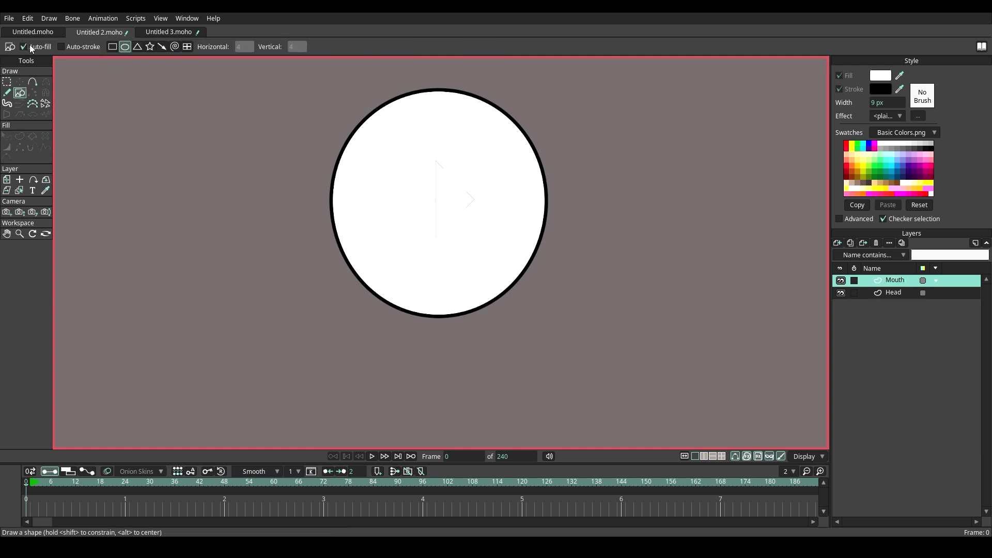
scroll(498, 207, "up", 3)
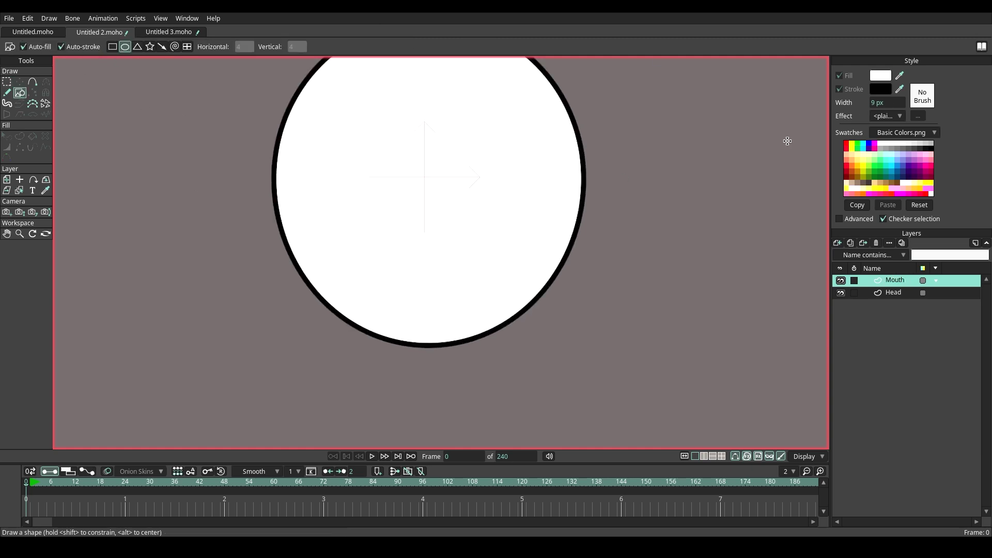
left_click(873, 78)
mouse_move(635, 234)
left_mouse_down()
mouse_move(611, 237)
mouse_move(626, 246)
left_mouse_up()
left_click(788, 300)
left_click_drag(381, 247, 488, 274)
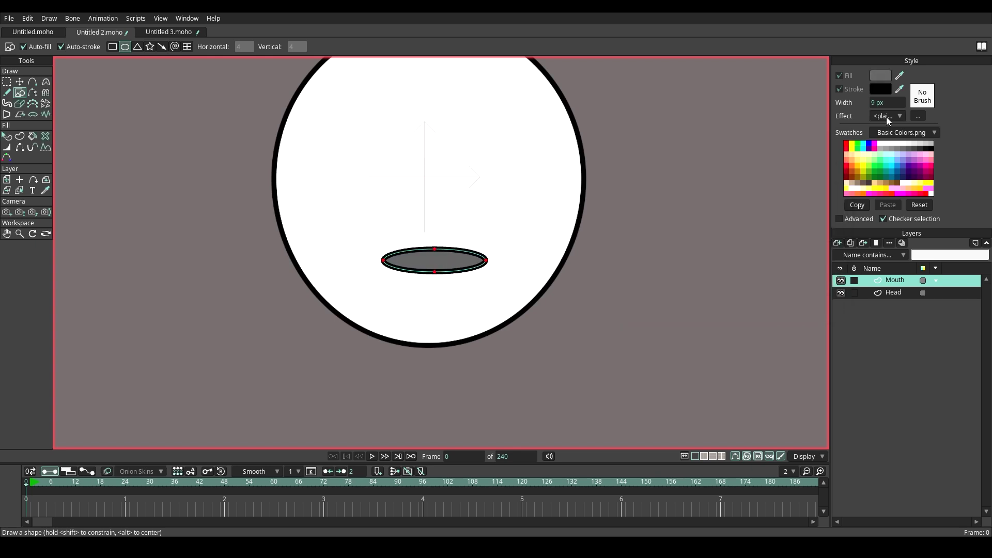
Step: Flatten the mouth ellipse and move its two end points inward to make it shorter
left_click(19, 83)
key("Return")
scroll(407, 340, "up", 4)
left_click_drag(467, 154, 464, 186)
left_click_drag(573, 176, 534, 175)
left_click_drag(354, 172, 395, 172)
scroll(394, 235, "down", 6)
scroll(407, 182, "up", 2)
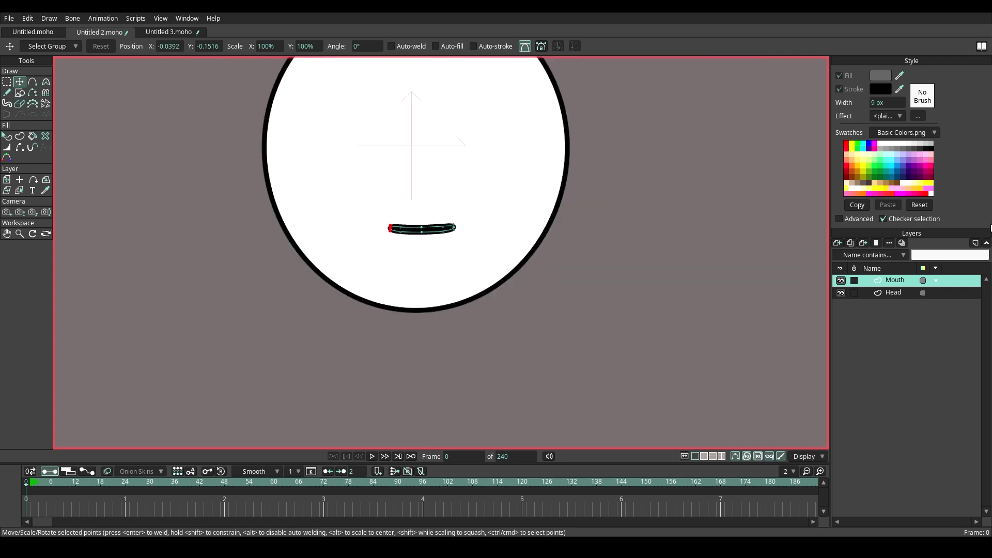
Step: Move the mouth's two end points outward and slightly upward to form a wider, faint smile
scroll(411, 226, "up", 3)
left_click_drag(377, 228, 361, 224)
left_click_drag(485, 228, 502, 221)
scroll(547, 281, "down", 3)
scroll(546, 281, "up", 1)
Step: Add a new vector layer and draw a small outlined circle as an eye on one side of the face above the mouth
left_click(838, 245)
left_click(853, 272)
left_click(25, 93)
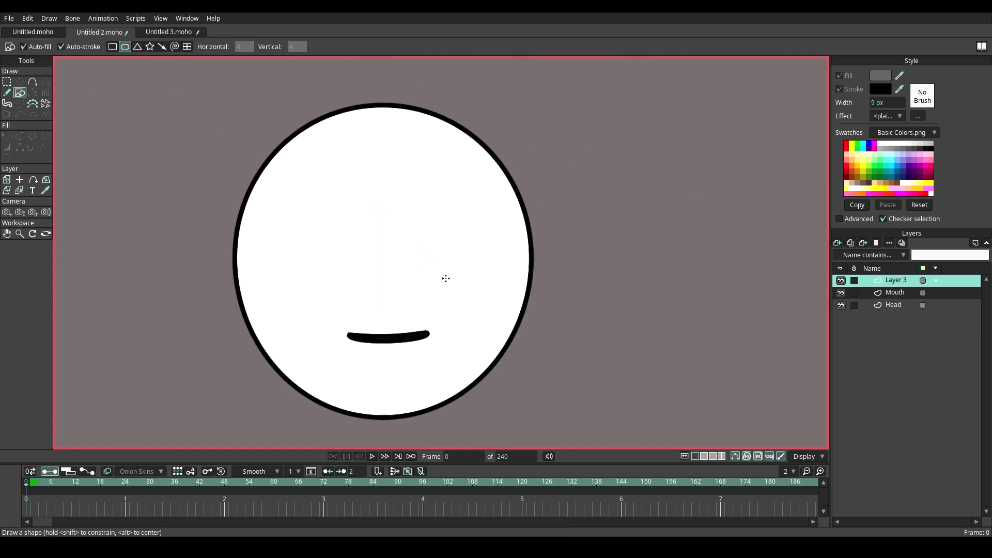
scroll(470, 295, "up", 1)
left_click_drag(412, 212, 456, 260)
Step: Turn off the eye circle's stroke and set its fill colour to black (000000)
left_click(7, 136)
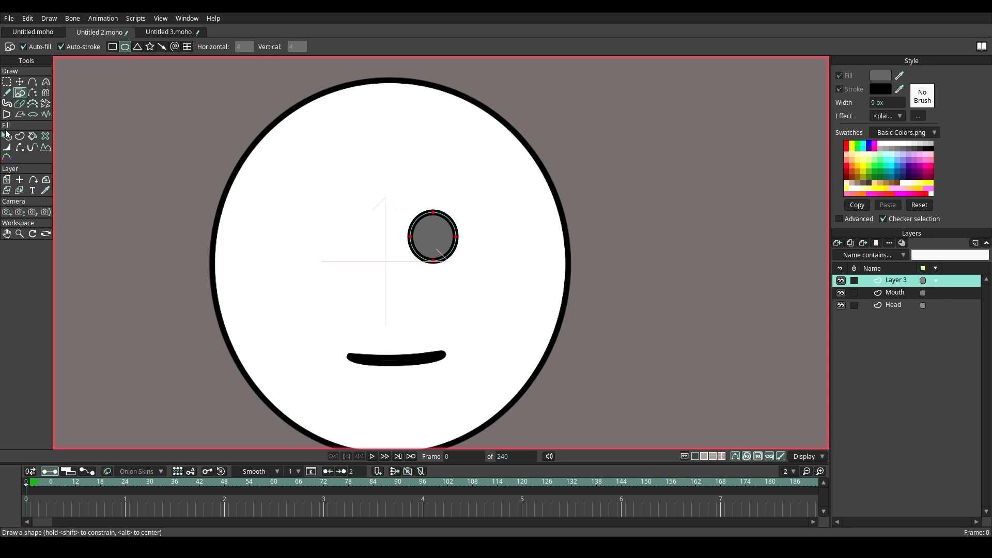
left_click(447, 234)
left_click(840, 88)
left_click(841, 77)
left_click(841, 88)
left_click(841, 88)
left_click(842, 78)
left_click(881, 76)
left_click_drag(644, 237, 529, 326)
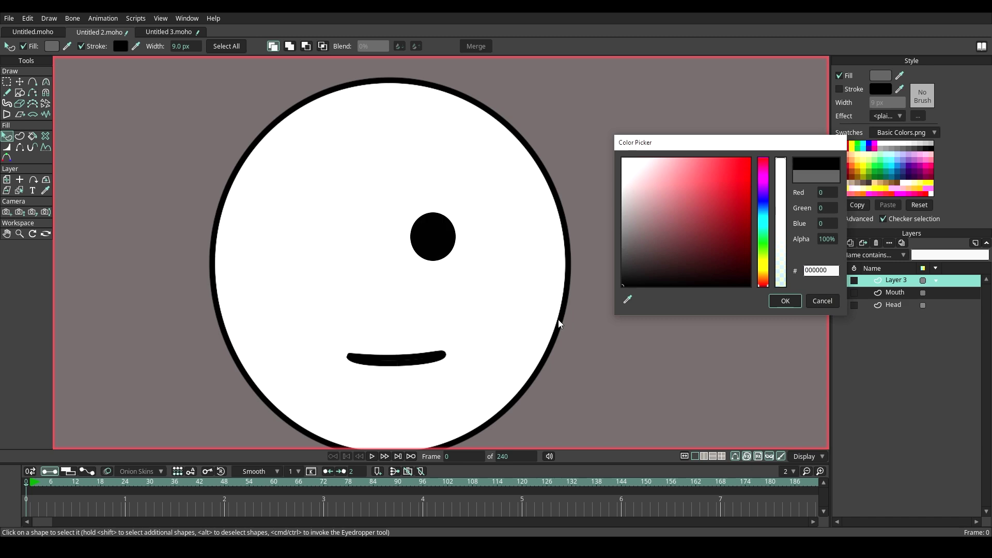
left_click(782, 301)
Step: Duplicate the eye circle, placing the copy directly above the original and stretching it wider as an eyelid shape
left_click(20, 82)
scroll(295, 201, "up", 2)
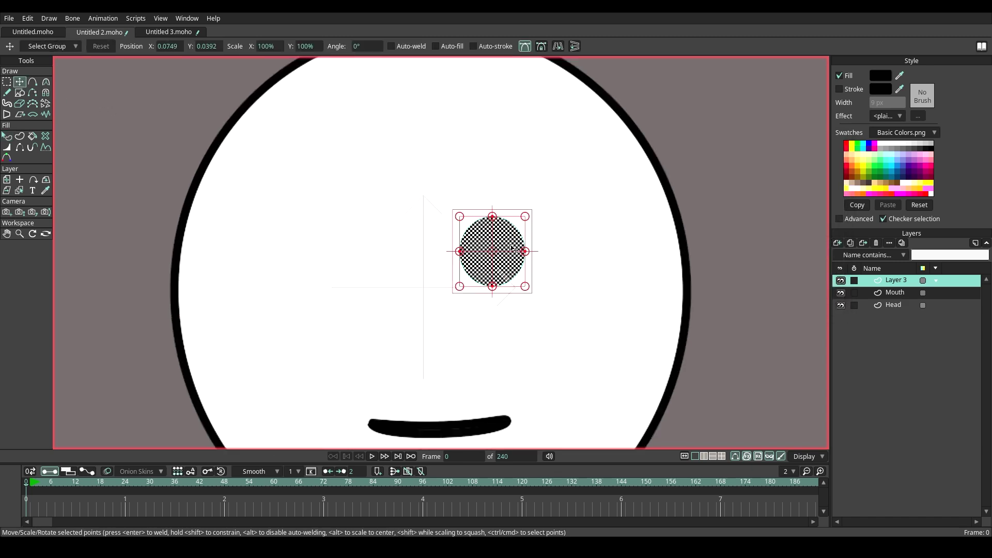
left_click(569, 219)
scroll(525, 230, "up", 1)
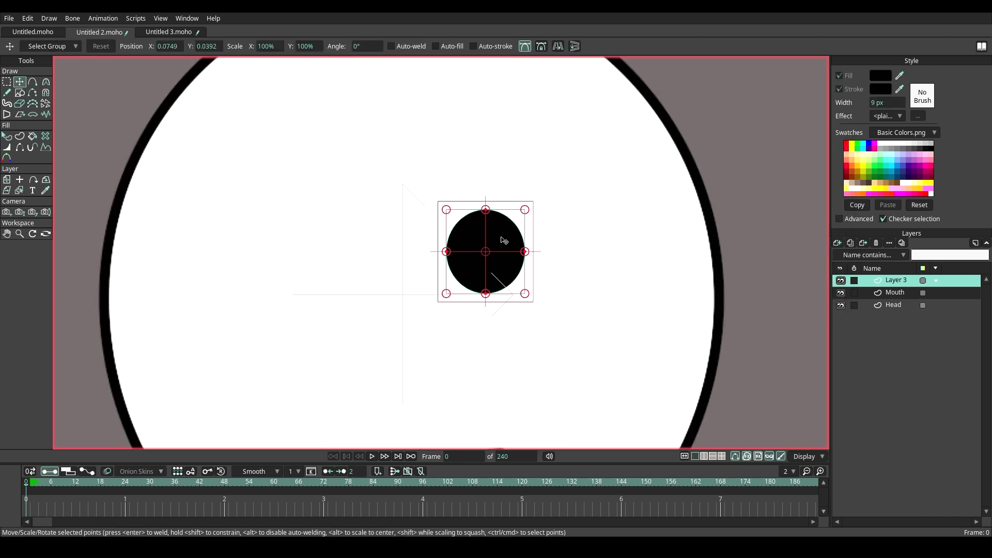
left_click_drag(504, 245, 520, 148)
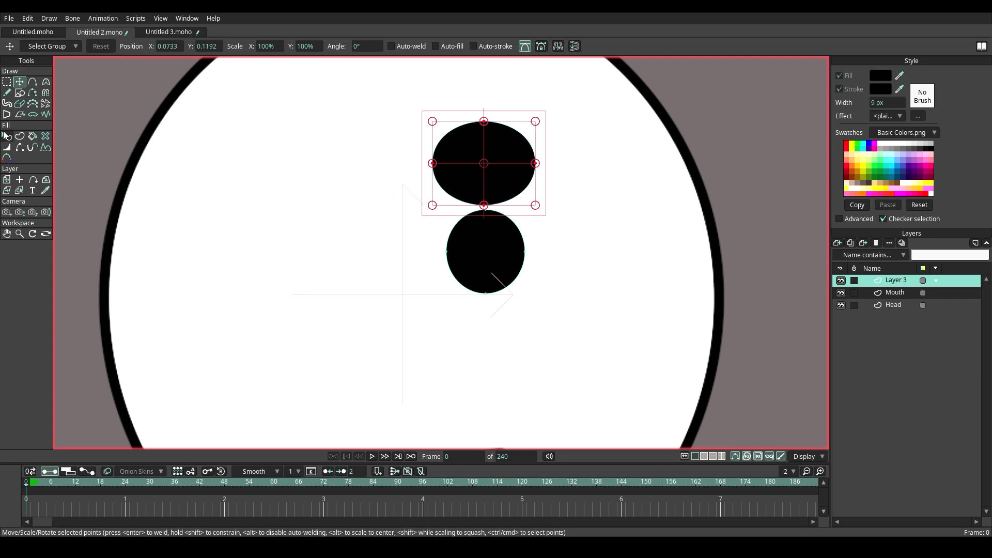
Step: Set the upper ellipse to Clip against the eye and nudge it slightly into line with the eye circle
left_click(6, 136)
left_click(509, 165)
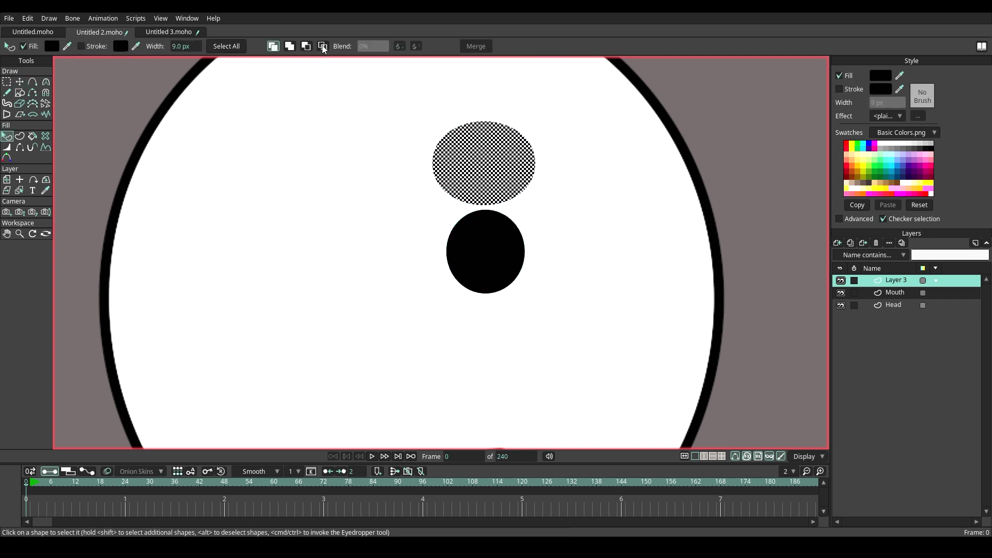
left_click(305, 47)
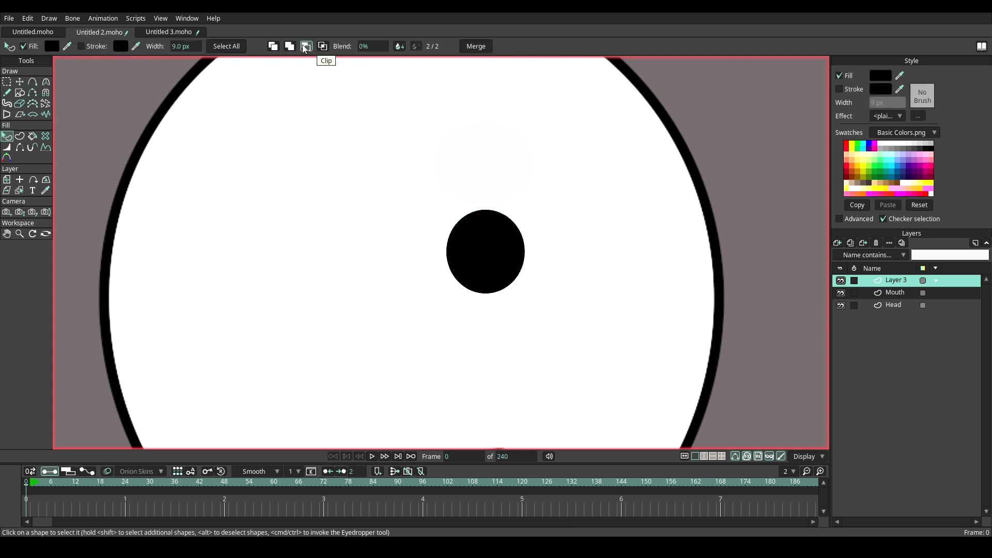
left_click(20, 82)
mouse_move(501, 150)
left_mouse_down()
mouse_move(501, 228)
mouse_move(504, 138)
mouse_move(505, 155)
left_mouse_up()
Step: Rename the eye's layer as Eyes
double_click(890, 282)
type("Eyes")
key("Return")
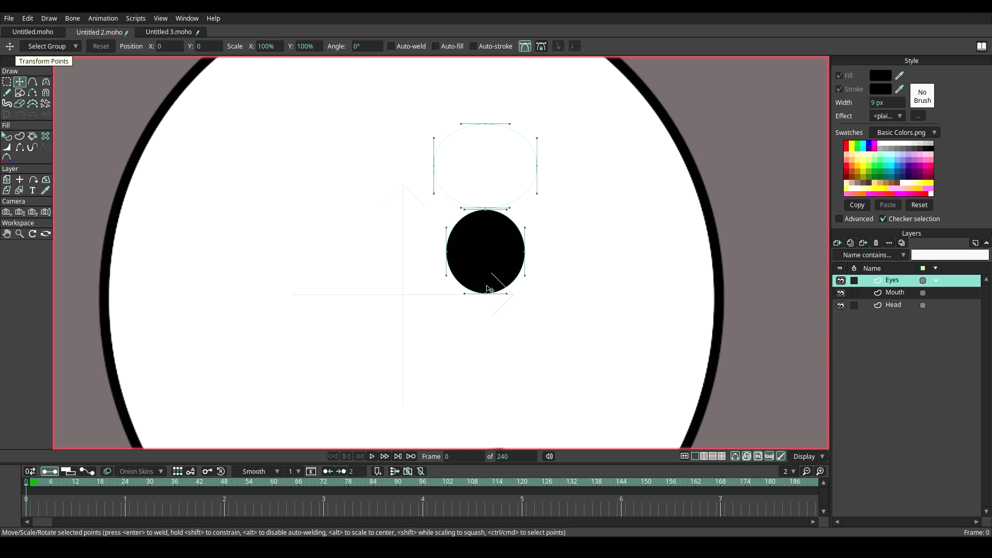
Step: Copy the eye together with its clipping ellipse and place the pasted copy on the other side of the face
key("ctrl+a")
key("ctrl+c")
key("ctrl+v")
left_click_drag(517, 172, 367, 173)
scroll(366, 173, "down", 4)
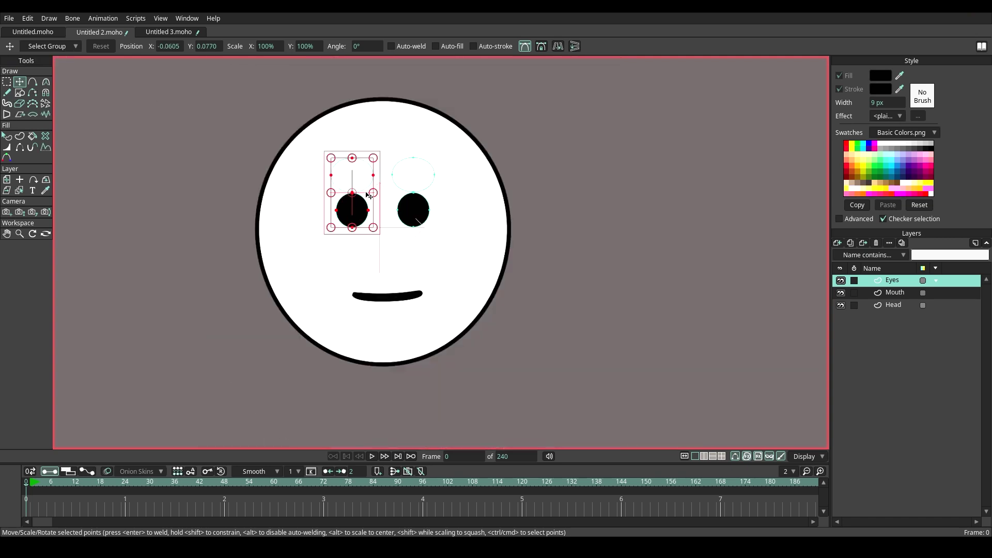
Step: Group the Eyes, Mouth and Head layers and name the group Head group
left_click(889, 293, "ctrl")
left_click(892, 304, "ctrl")
right_click(892, 305)
left_click(913, 343)
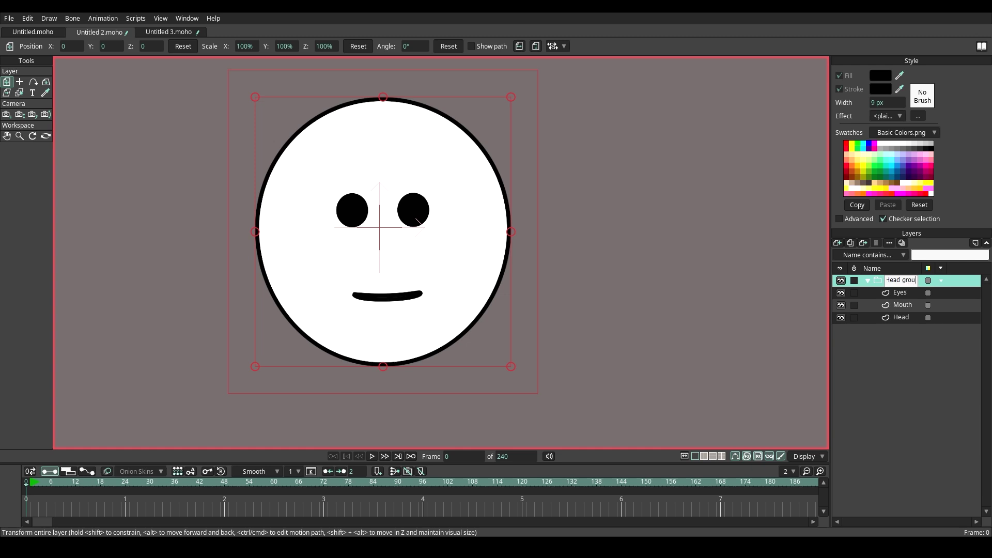
Step: Scale the head group to about 66% and move it up near the top of the canvas frame, at about Y 0.65
left_click_drag(397, 218, 397, 144)
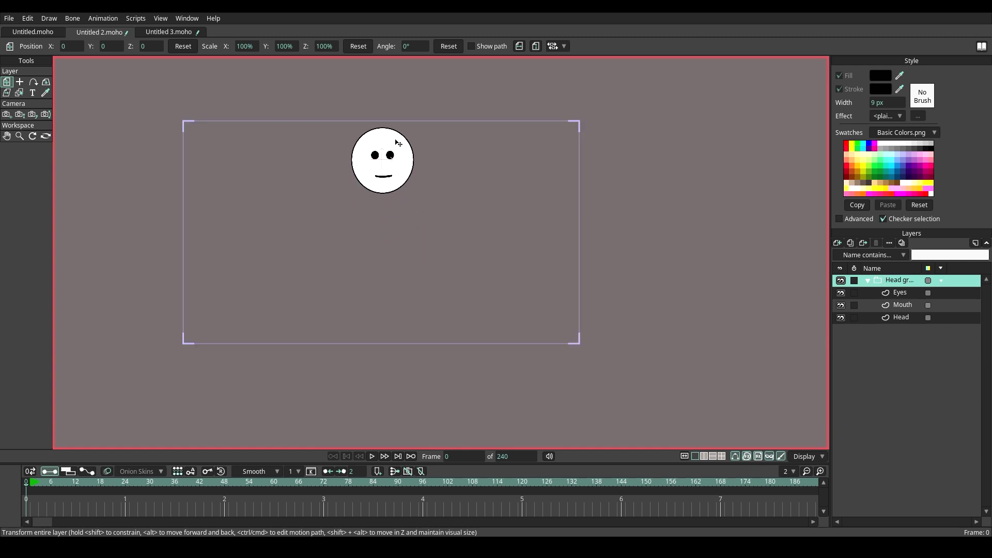
scroll(397, 145, "up", 4)
left_click_drag(429, 238, 405, 214)
scroll(369, 193, "down", 2)
scroll(370, 192, "up", 3)
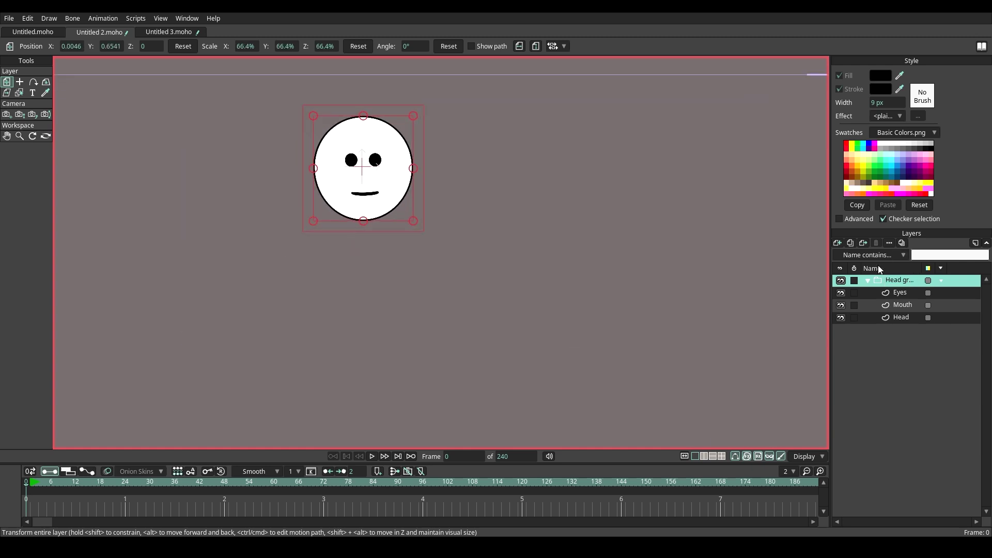
Step: Collapse the head group and add a new vector layer named Body
left_click(867, 281)
double_click(890, 280)
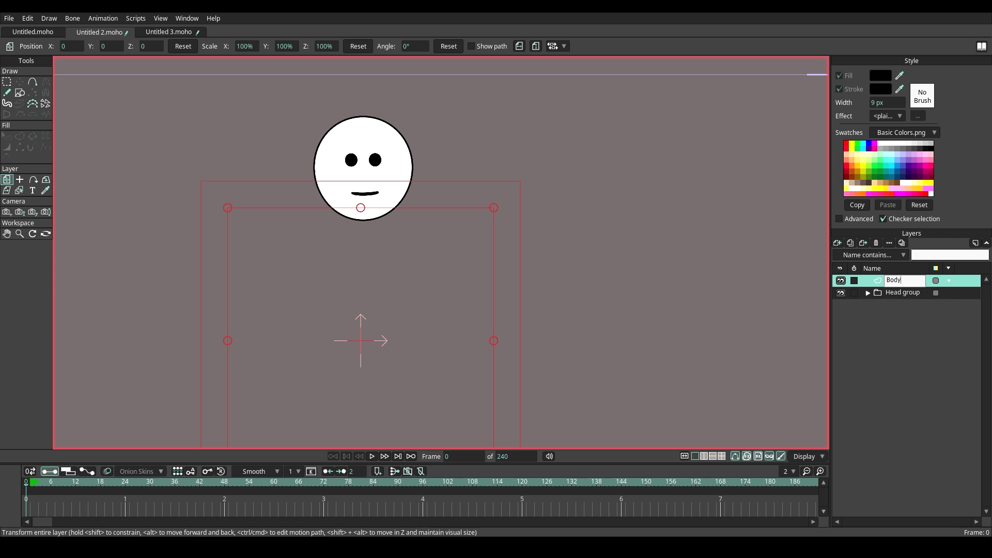
key("Return")
Step: Draw a vertical stroked line from the bottom of the head to the canvas centre and add a point at its middle
left_click(35, 85)
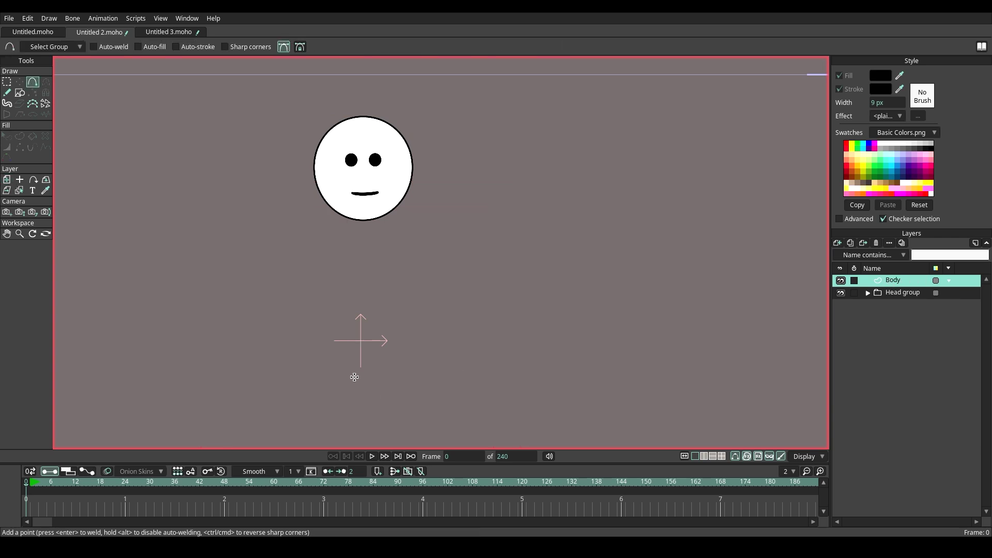
left_click_drag(359, 307, 409, 364)
left_click(19, 136)
left_click(116, 47)
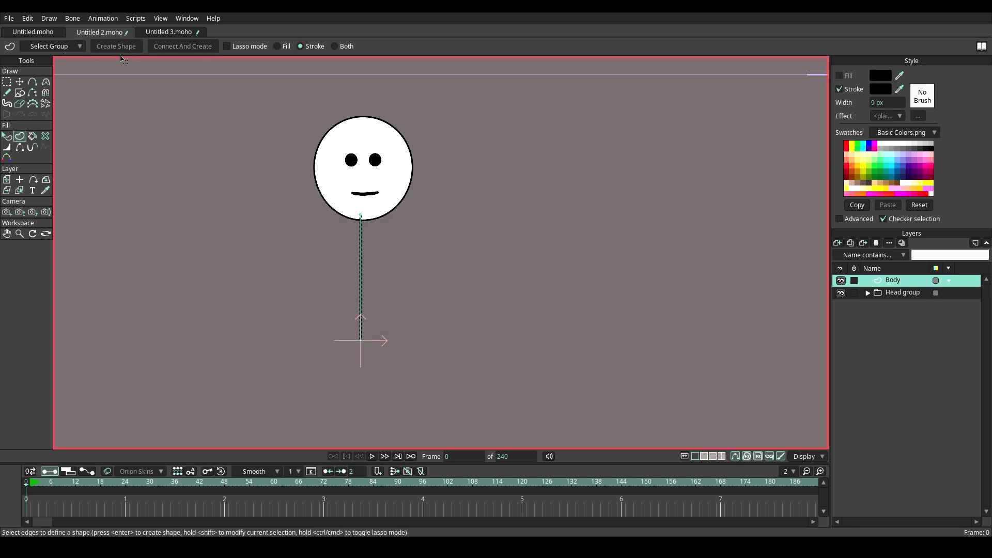
left_click(33, 82)
scroll(277, 351, "up", 2)
left_click(400, 234)
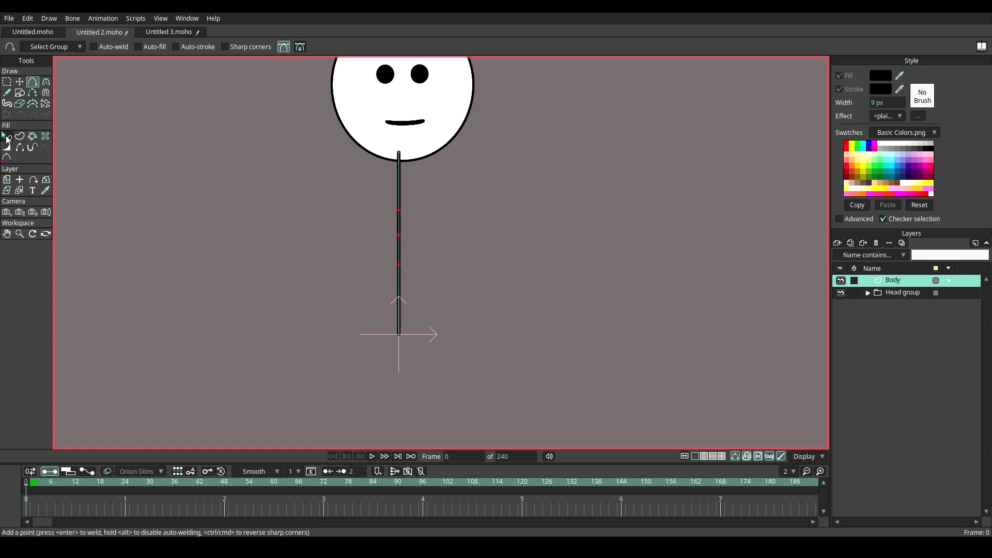
Step: Set the body line's stroke colour to the head's white and its width to 70 px
left_click(7, 137)
left_click(399, 188)
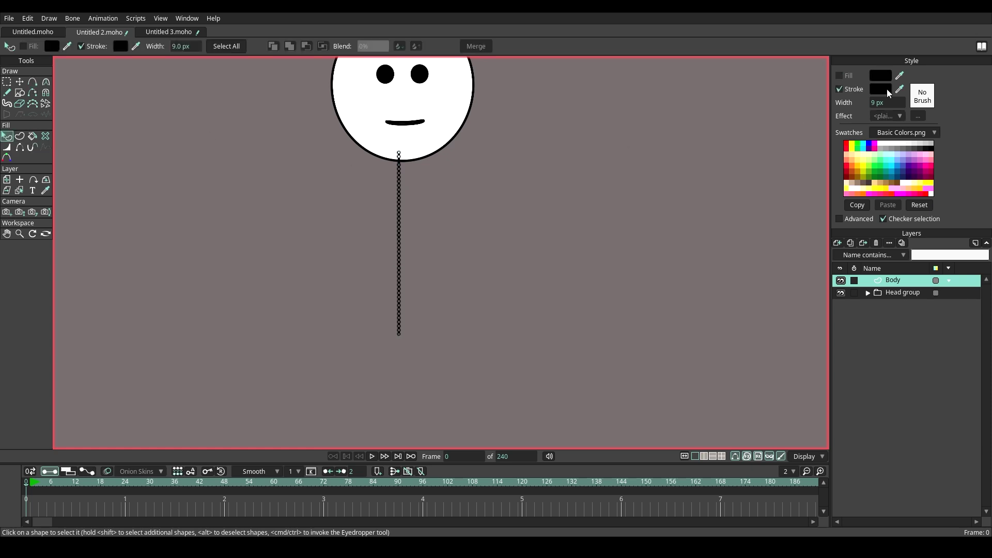
left_click_drag(900, 88, 415, 87)
mouse_move(882, 103)
left_mouse_down()
mouse_move(924, 104)
mouse_move(911, 105)
left_mouse_up()
Step: Reposition the body line's points to lie lower and increase the line width at those points to 320%
left_click(19, 84)
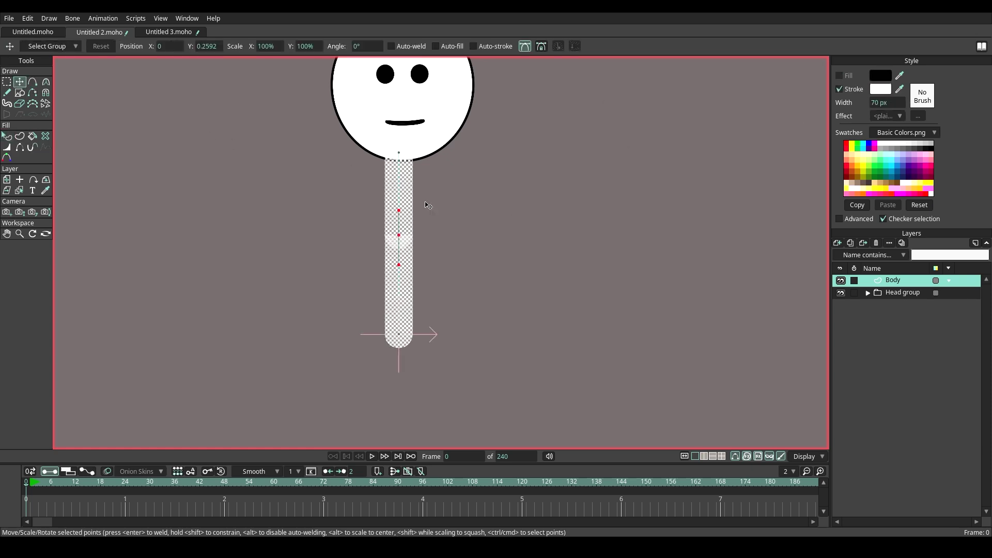
left_click_drag(401, 205, 400, 222)
left_click(11, 151)
left_click_drag(403, 354, 457, 358)
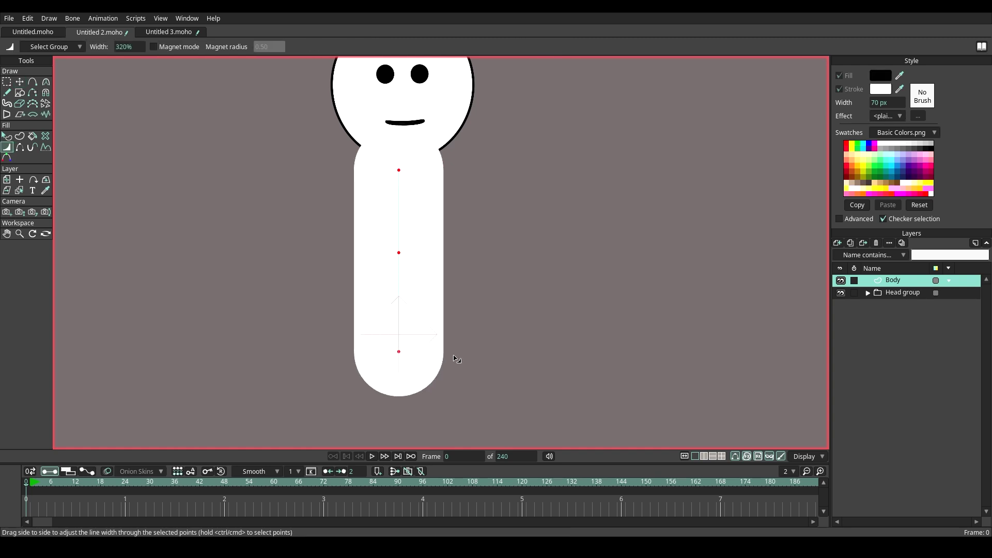
Step: Move the Body layer below Head group in the layer order
left_click(20, 82)
scroll(282, 187, "down", 2)
left_click_drag(961, 281, 901, 300)
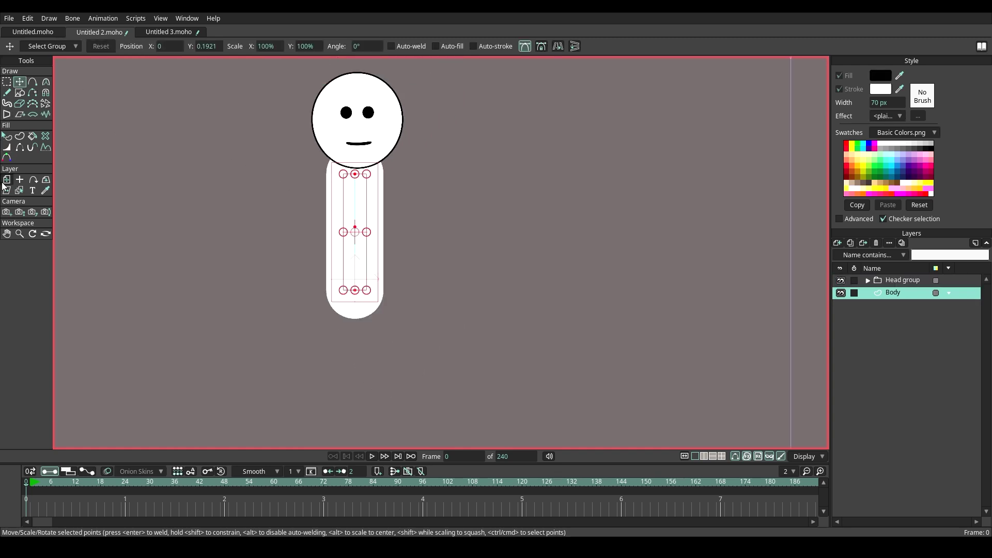
Step: Shift the whole head group slightly sideways so it sits centred over the body
left_click(6, 180)
left_click(902, 282)
left_click_drag(389, 134, 386, 135)
Step: Widen the body on the Body layer and shorten it slightly from both ends
left_click(900, 293)
left_click(7, 148)
mouse_move(364, 263)
left_mouse_down()
mouse_move(384, 264)
mouse_move(354, 267)
left_mouse_up()
key("ctrl+z")
left_click(19, 83)
left_click_drag(355, 190, 354, 198)
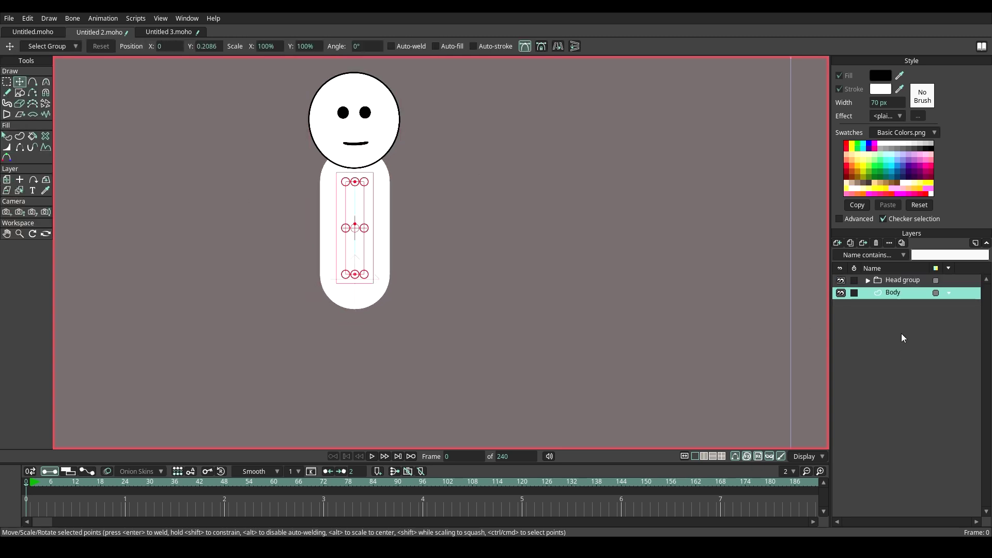
Step: Turn on a thin black layer outline around the Body layer
double_click(897, 294)
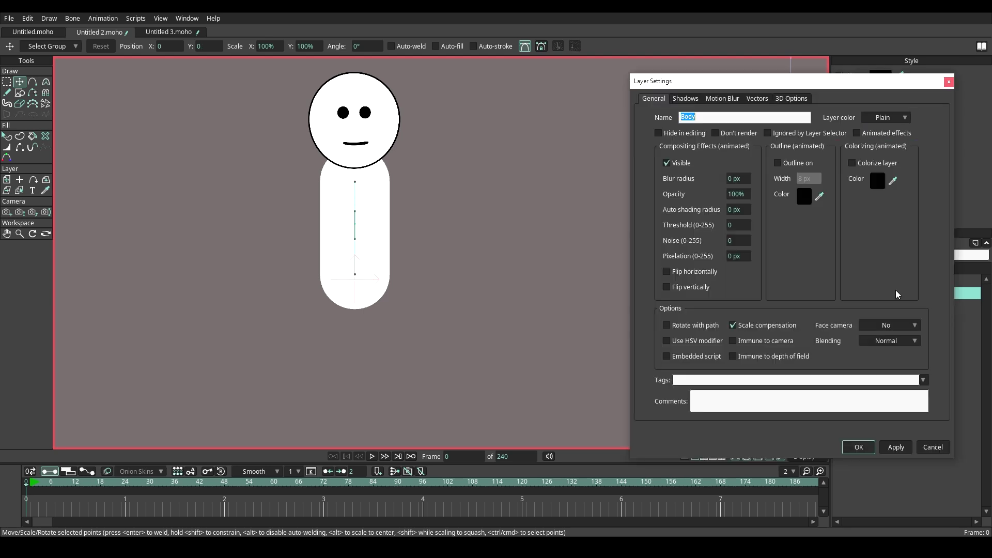
left_click(779, 163)
scroll(436, 161, "up", 3)
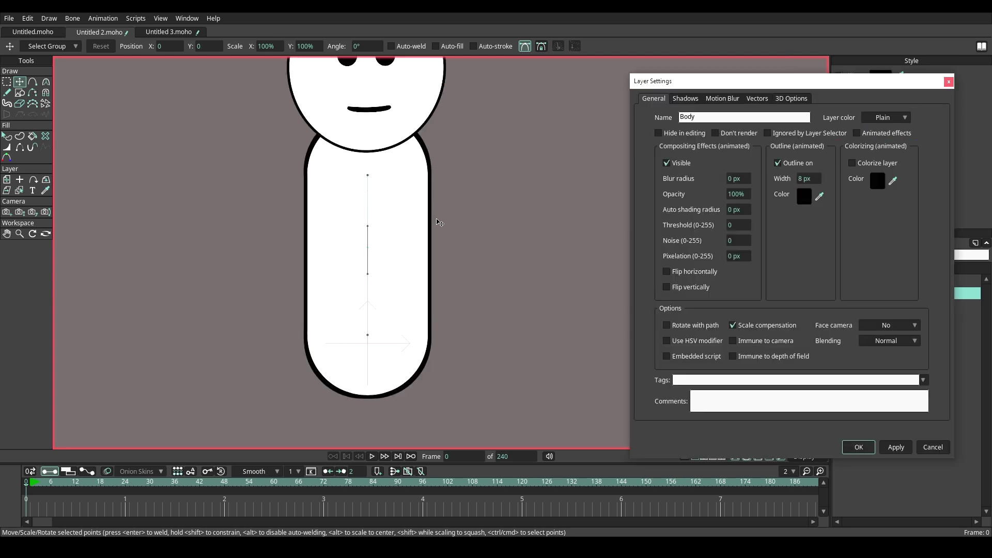
scroll(806, 178, "down", 3)
left_click(862, 447)
Step: Duplicate the Body layer as R. arm, rotate the copy to -40.7° and move it out from the body's shoulder
left_click(853, 240)
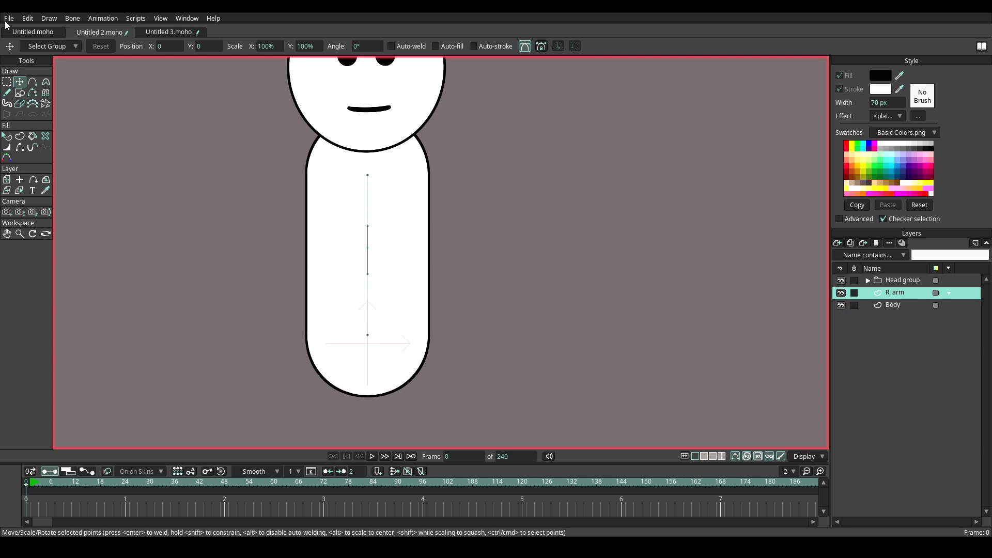
left_click(7, 180)
left_click_drag(423, 271, 386, 185)
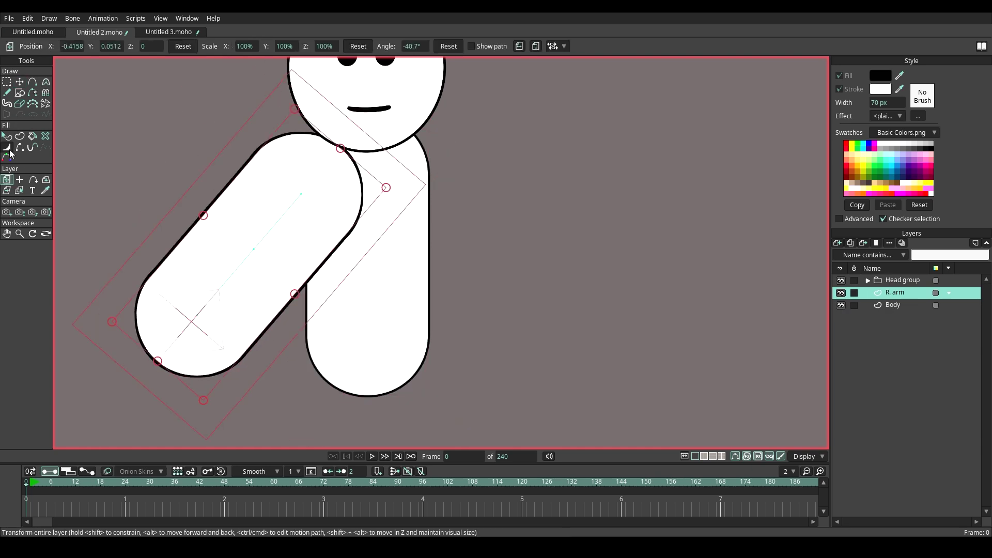
Step: Narrow the R. arm line and reposition its points into a long, slim arm hanging down from the shoulder
left_click(7, 147)
mouse_move(250, 269)
left_mouse_down()
mouse_move(258, 267)
mouse_move(208, 264)
left_mouse_up()
left_click(20, 81)
left_click_drag(287, 221, 303, 187)
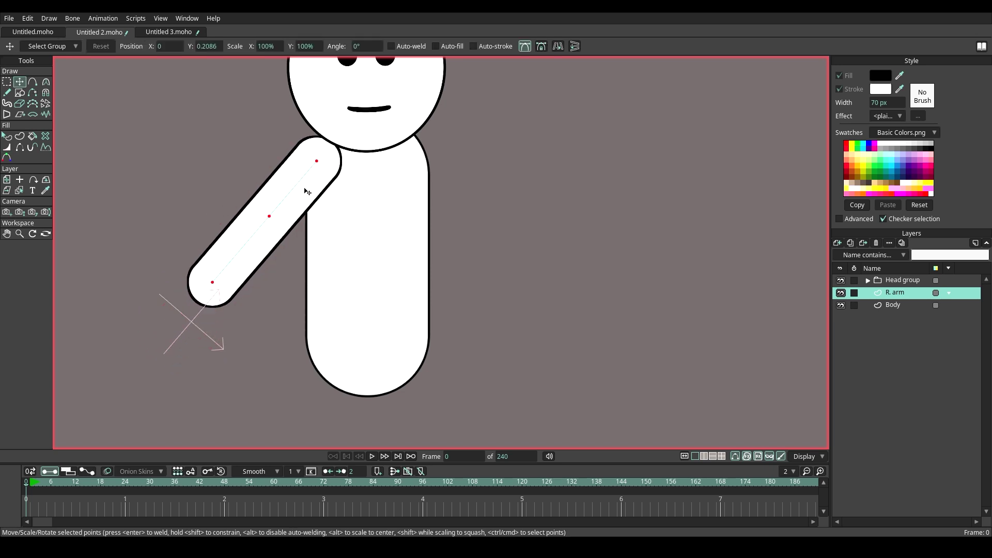
left_click_drag(212, 282, 181, 317)
left_click_drag(179, 327, 203, 341)
left_click_drag(282, 212, 299, 233)
Step: Add a new vector layer above R. arm and name it Subtract
left_click(838, 242)
left_click(842, 250)
double_click(892, 293)
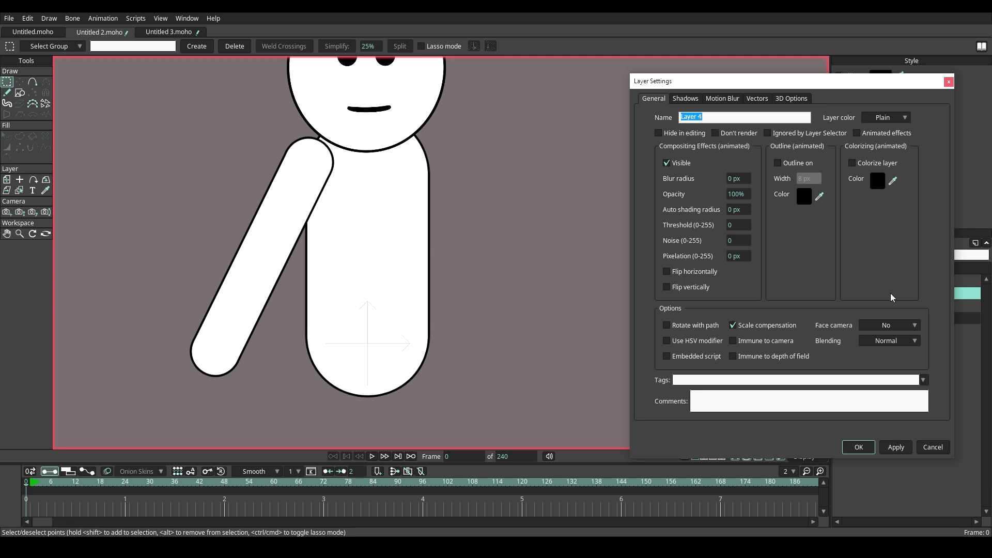
type("Subtract")
left_click(858, 447)
Step: Draw a black oval on the Subtract layer and reshape its points to cover where the arm meets the body
key("r")
scroll(685, 135, "up", 2)
left_click_drag(294, 112, 394, 211)
key("t")
left_click_drag(294, 166, 326, 178)
left_click_drag(345, 112, 321, 111)
scroll(336, 195, "up", 2)
left_click_drag(348, 218, 348, 225)
left_click_drag(323, 171, 323, 152)
left_click_drag(420, 148, 418, 136)
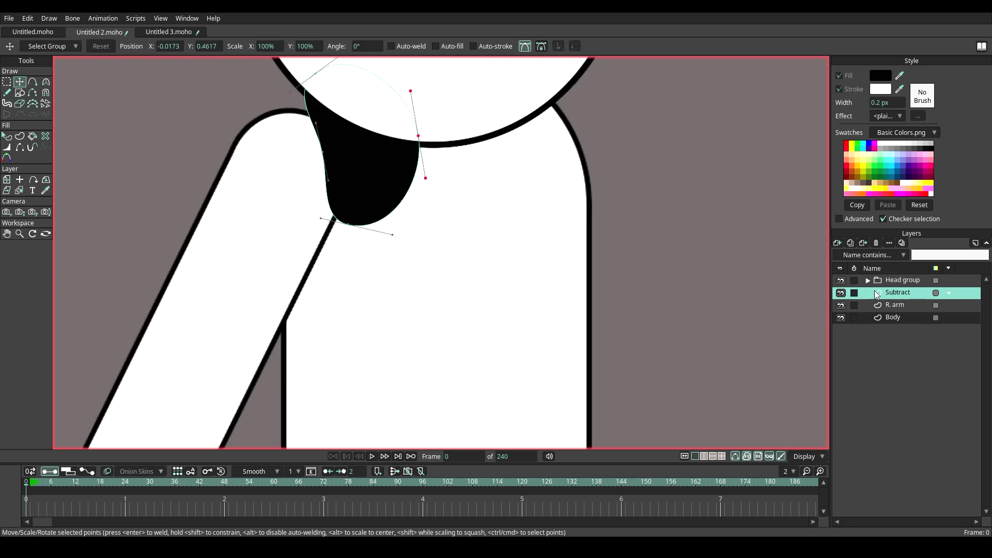
Step: With Head group hidden, move R. arm above Subtract and group the two layers
left_click(841, 280)
left_click_drag(908, 303, 905, 292)
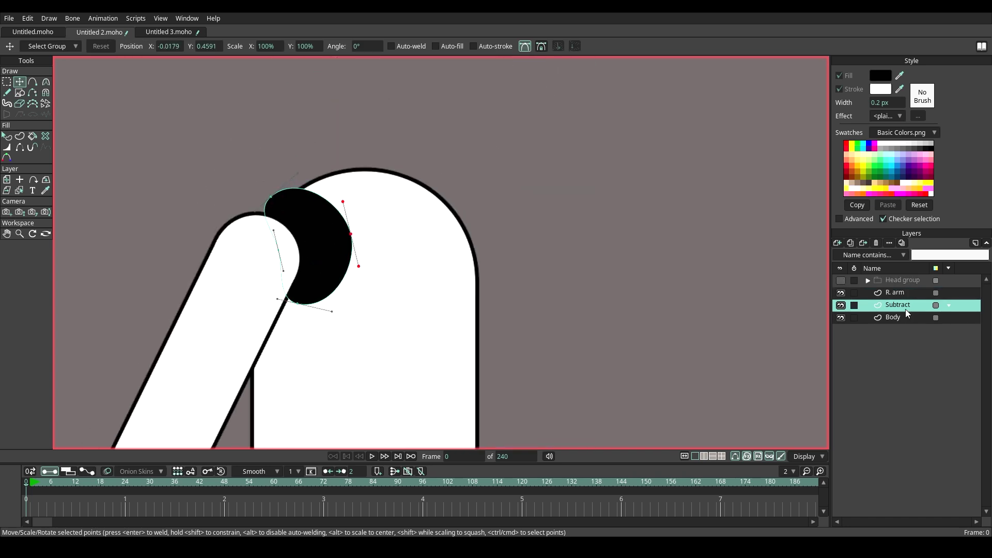
left_click(901, 293, "ctrl")
right_click(901, 293)
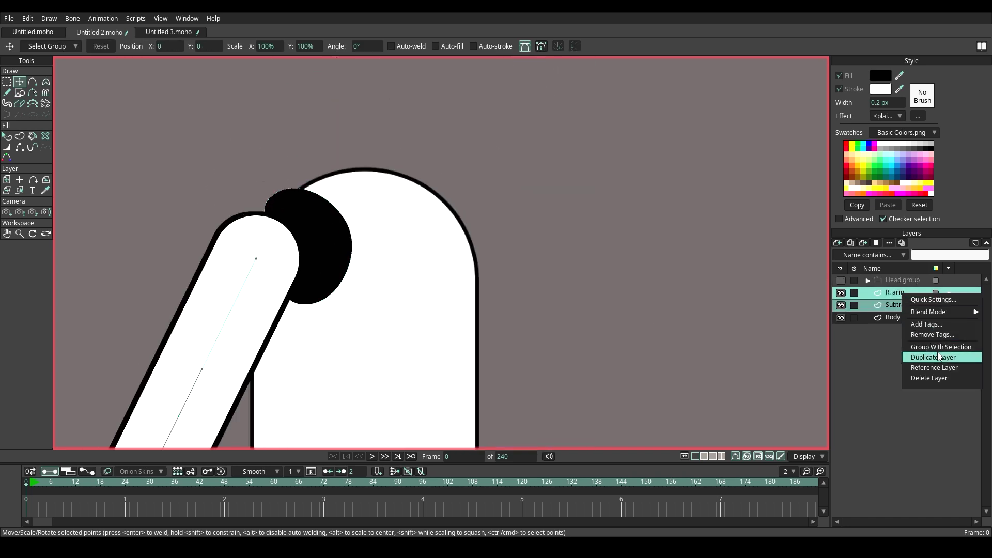
left_click(937, 346)
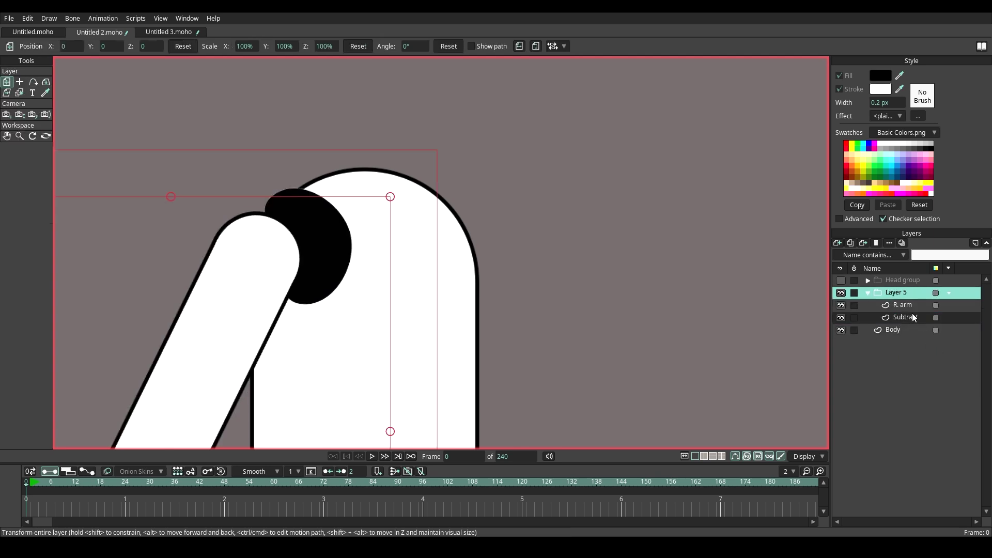
Step: Set the group mask of Layer 5 to Reveal all
double_click(884, 298)
left_click(758, 99)
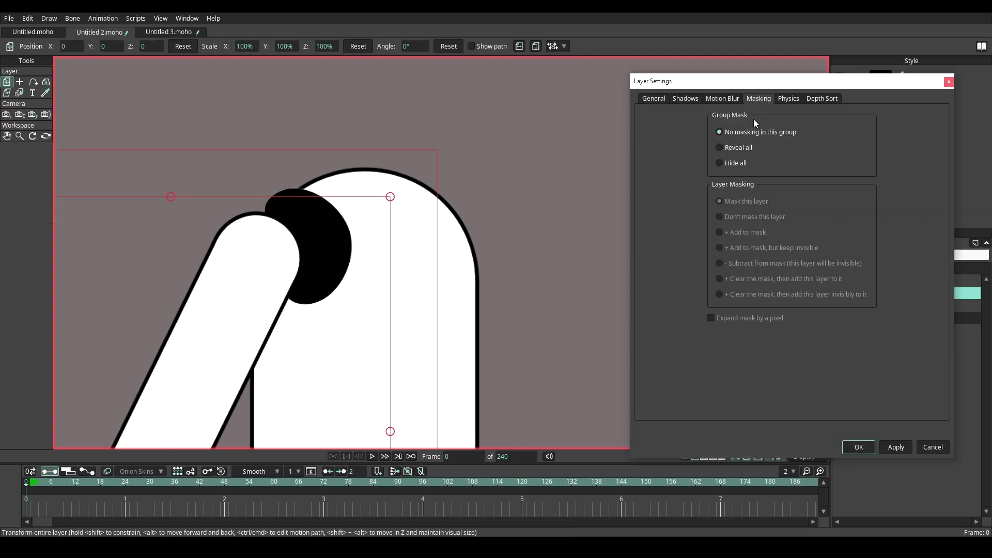
left_click(900, 447)
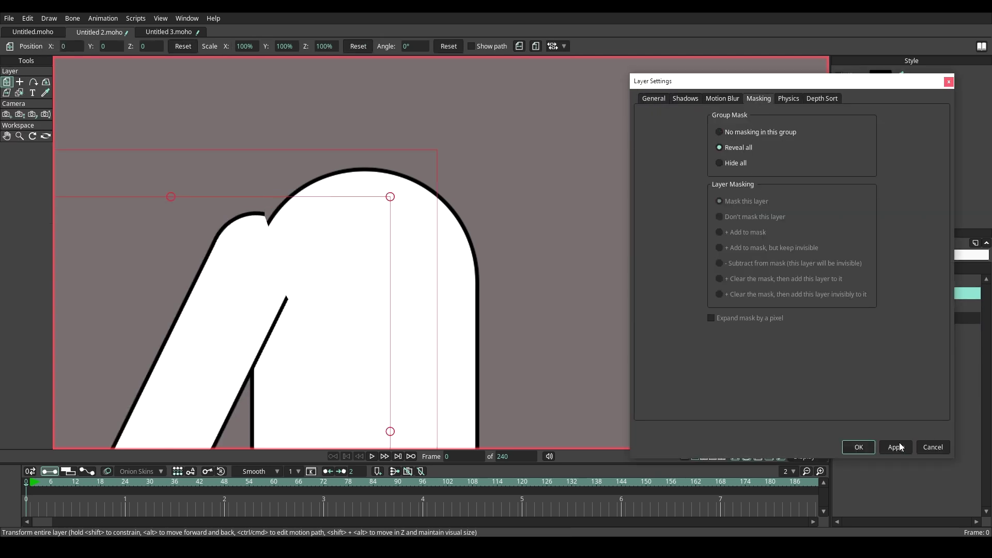
left_click(872, 448)
Step: Reshape the Subtract oval's points so the arm outline blends into the body at the shoulder
left_click(900, 318)
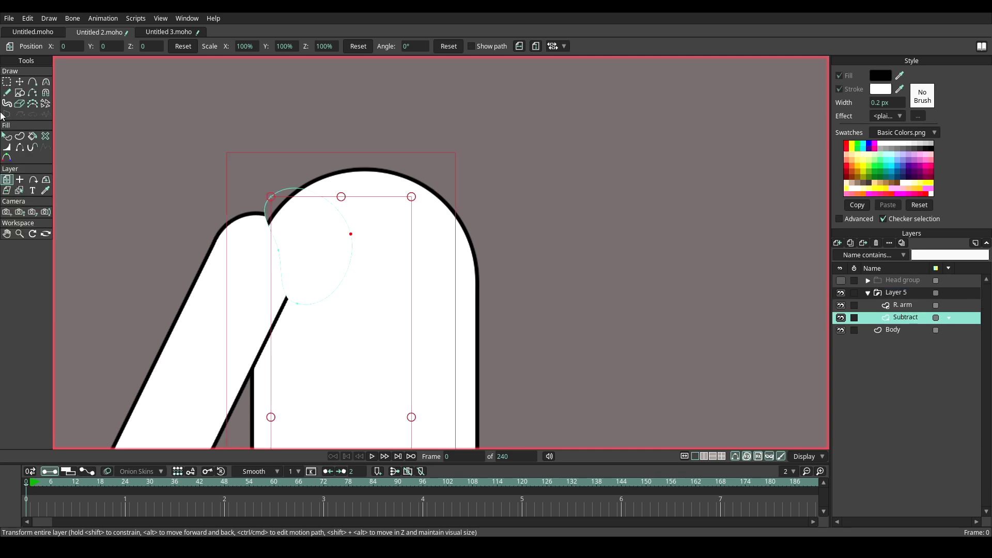
left_click(19, 82)
scroll(255, 242, "up", 2)
key("ctrl+a")
left_click_drag(316, 206, 322, 236)
left_click_drag(282, 208, 281, 209)
mouse_move(292, 286)
left_mouse_down()
mouse_move(269, 295)
mouse_move(280, 291)
left_mouse_up()
left_click_drag(325, 358, 334, 354)
scroll(350, 257, "down", 3)
left_click_drag(336, 216, 341, 212)
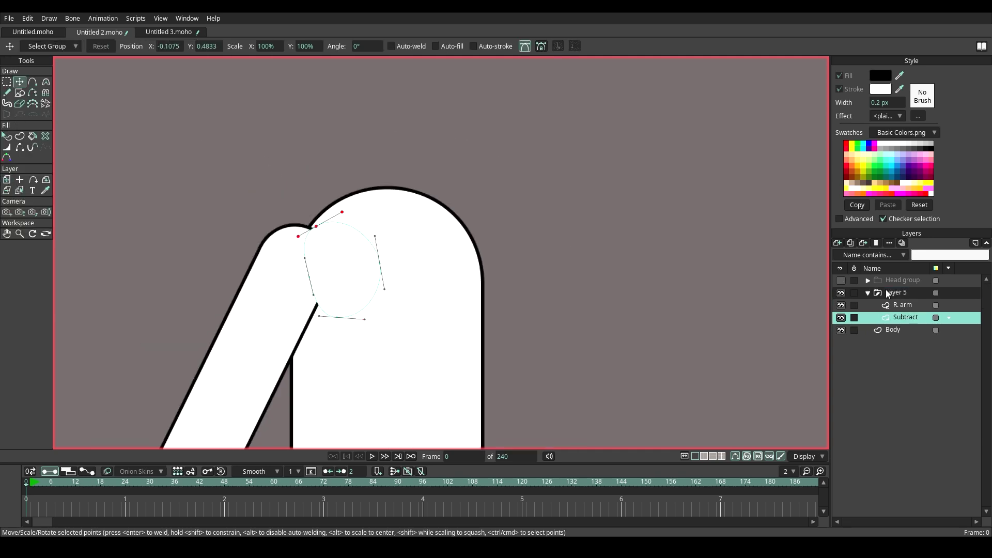
Step: Set Layer 5's origin at the shoulder and rotate the arm group to 10.7°, with Head group shown again
scroll(443, 172, "down", 5)
left_click(896, 293)
left_click(20, 82)
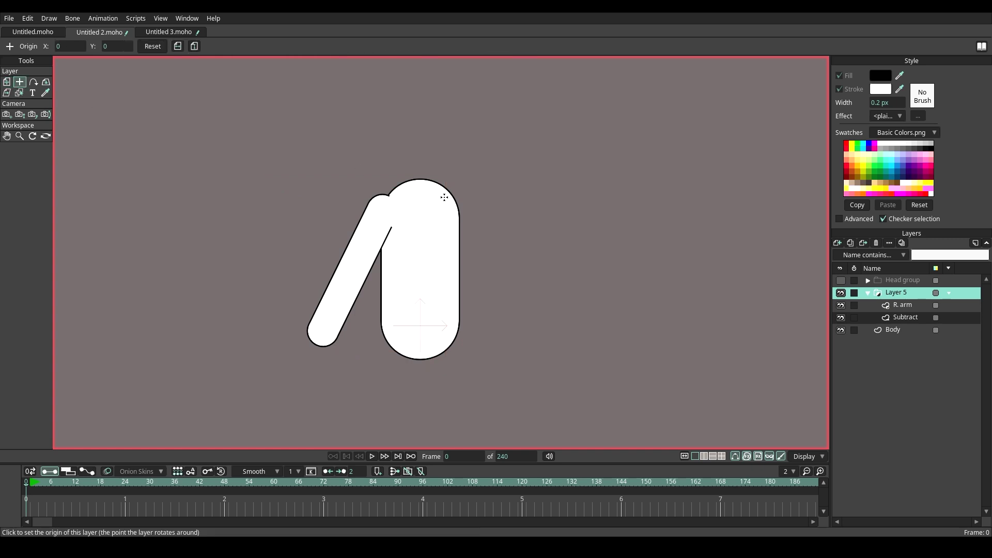
left_click(382, 206)
left_click(6, 81)
scroll(364, 248, "up", 2)
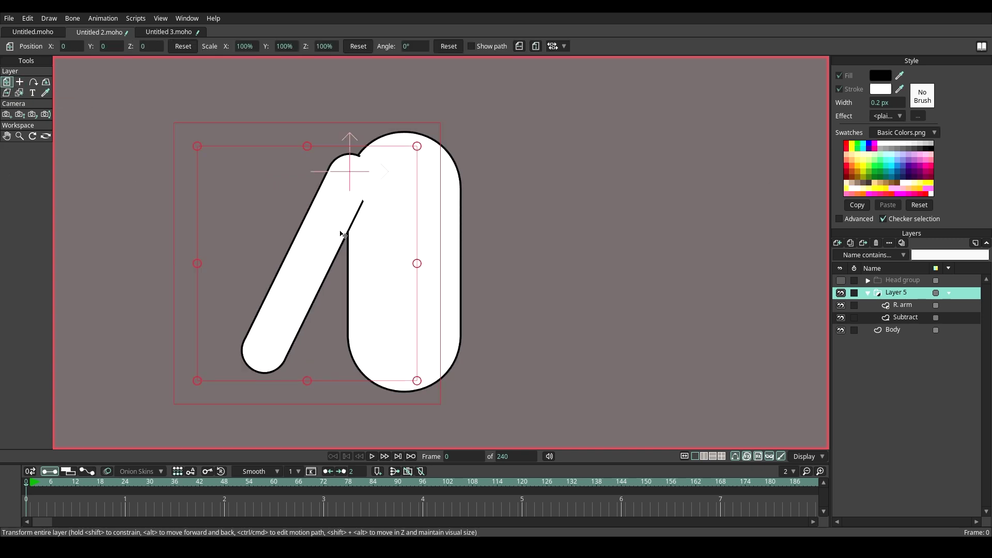
scroll(416, 247, "down", 2)
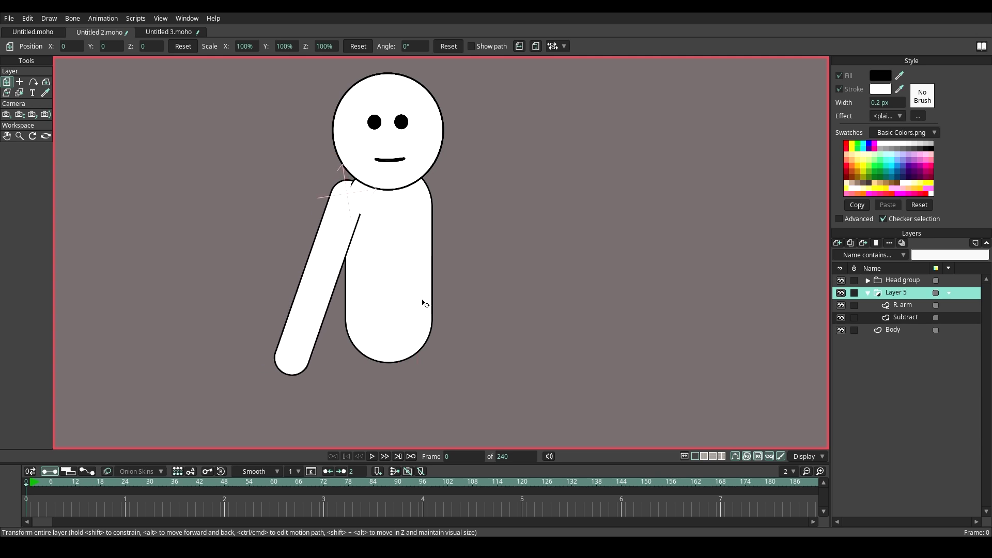
left_click_drag(422, 300, 428, 293)
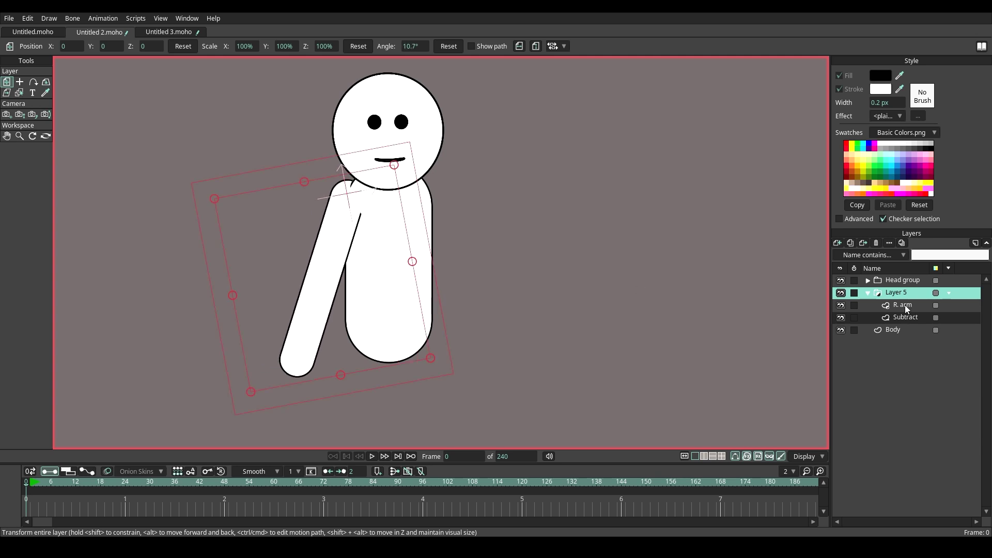
Step: Fine-tune the Subtract shape's points at the shoulder and armpit to fit the rotated arm
left_click(904, 317)
scroll(376, 243, "up", 4)
key("t")
scroll(370, 221, "up", 1)
left_click_drag(314, 116, 312, 116)
left_click_drag(356, 217, 338, 240)
Step: Rename Layer 5 as R.Arm and collapse the group
left_click(873, 293)
double_click(877, 294)
type("R.Arm")
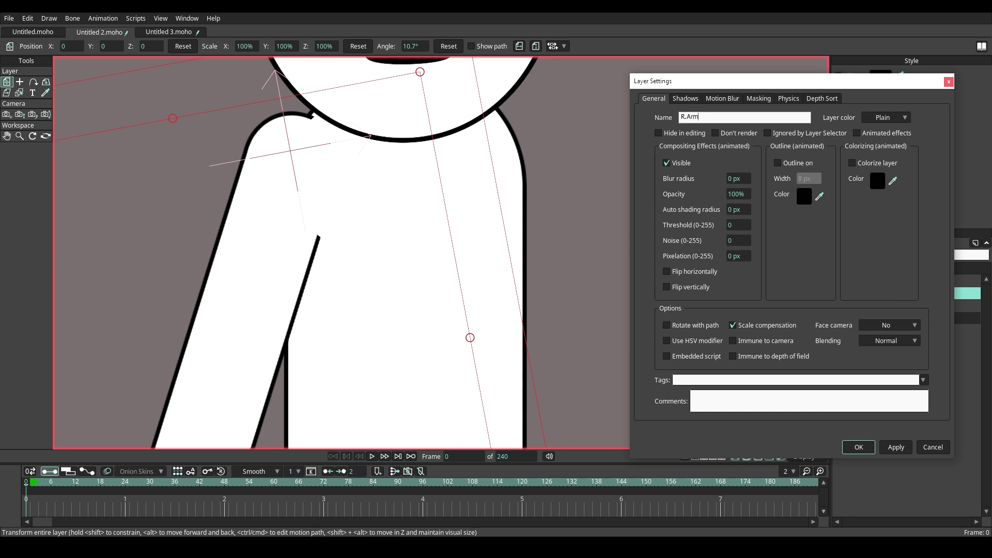
key("Return")
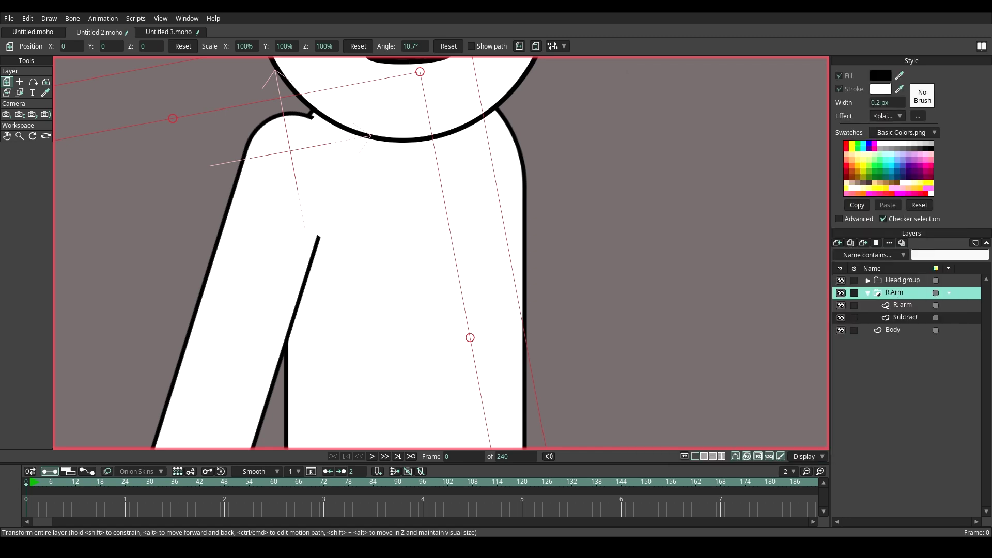
left_click(870, 293)
scroll(373, 257, "down", 2)
Step: Duplicate R.Arm as L.Arm 2, flip it horizontally, and place it on the opposite shoulder at an angle of -10.1°
left_click(849, 244)
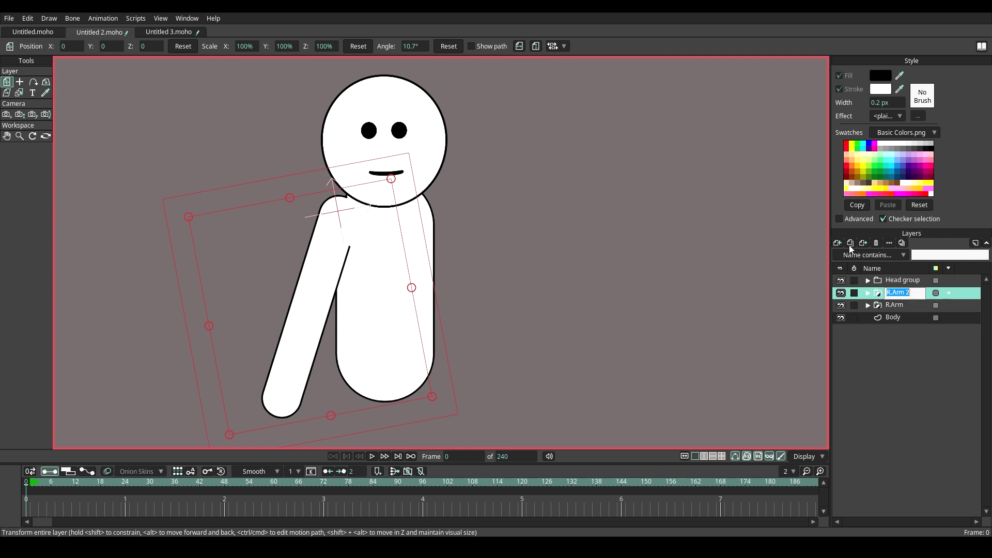
left_click(887, 294)
type("L")
key("Return")
left_click(521, 48)
left_click_drag(392, 266, 472, 272)
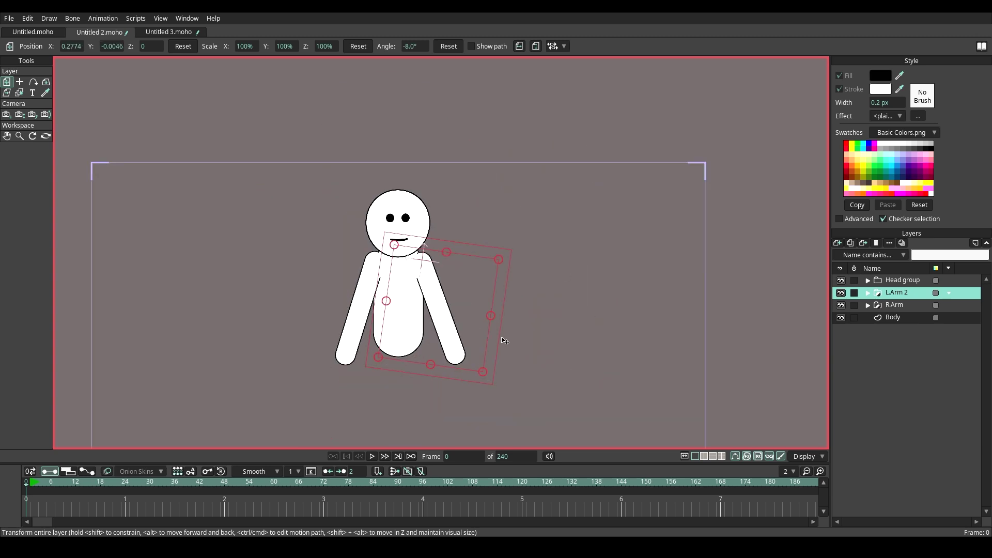
left_click_drag(498, 340, 491, 344)
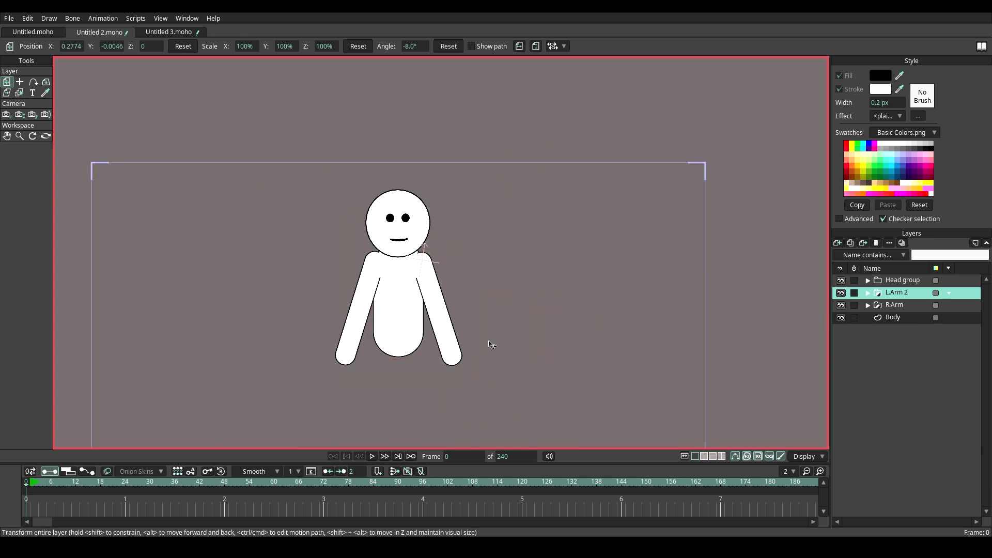
Step: Duplicate the L.Arm 2 group and position the copy at the hip as a leg
left_click(890, 305)
scroll(383, 390, "up", 3)
left_click(885, 294)
left_click(850, 243)
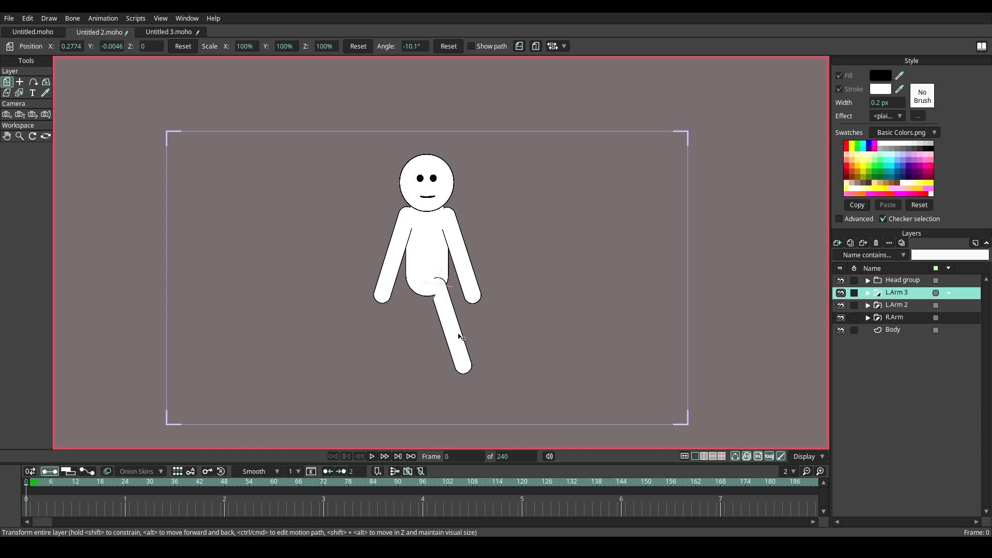
left_click(868, 292)
left_click(904, 317)
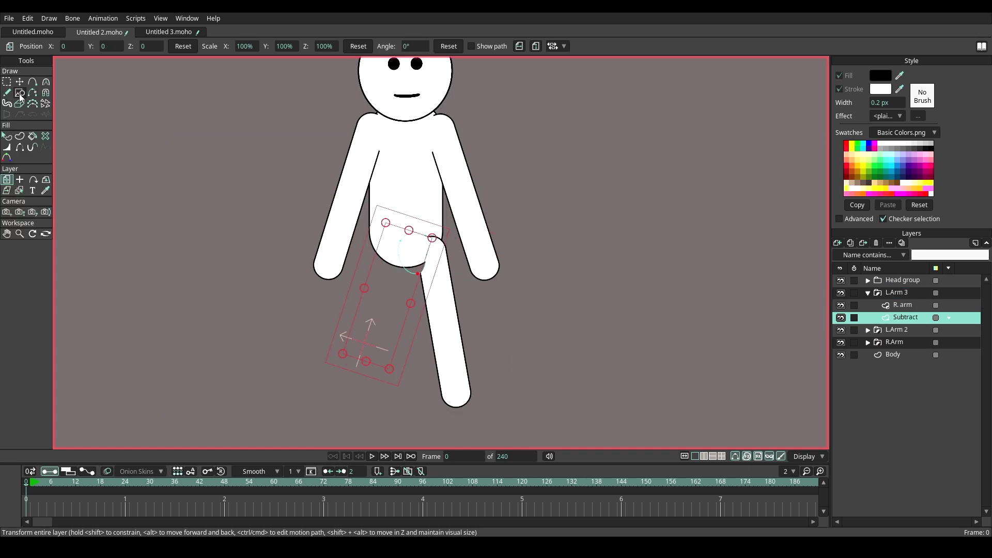
scroll(422, 233, "up", 5)
scroll(409, 227, "down", 5)
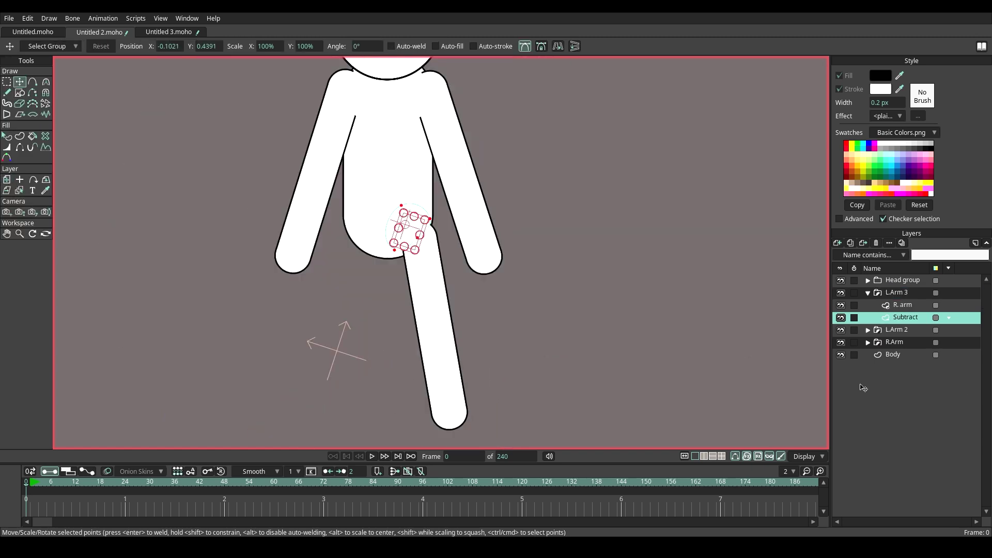
Step: Extend the end of the R. arm line in L.Arm 3 outward and add an ankle point to it
left_click(893, 308)
left_click(549, 395)
scroll(472, 424, "up", 3)
left_click(434, 405)
left_click_drag(435, 405, 558, 436)
key("a")
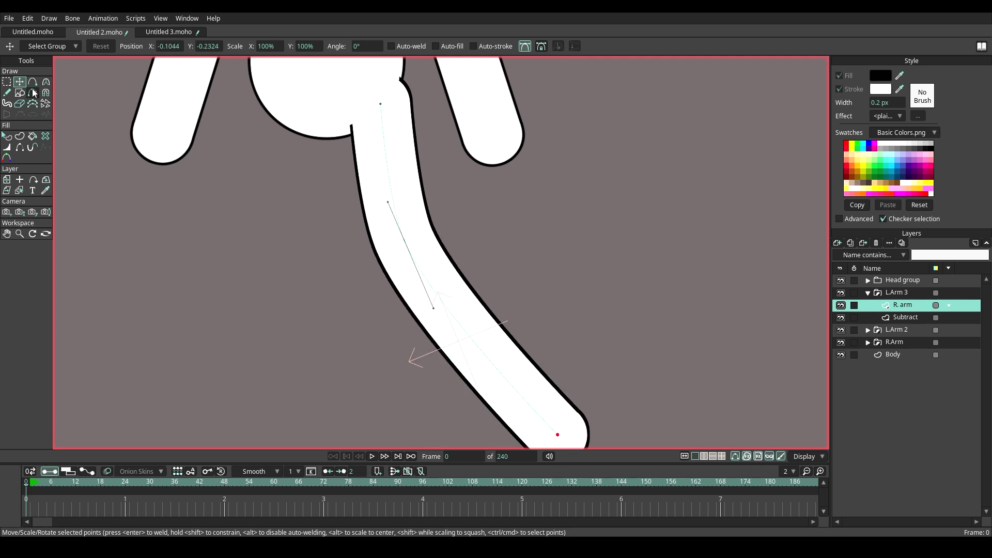
left_click_drag(526, 397, 460, 411)
Step: Reposition the points of the L.Arm 3 line to form a nearly straight leg with a foot pointing outward
key("t")
scroll(414, 248, "down", 3)
scroll(424, 306, "up", 2)
left_click_drag(516, 327, 485, 318)
left_click_drag(436, 312, 398, 315)
scroll(437, 355, "down", 1)
left_click_drag(441, 371, 442, 372)
left_click_drag(514, 374, 498, 372)
left_click_drag(428, 240, 406, 209)
scroll(422, 274, "down", 4)
scroll(406, 208, "up", 3)
left_click_drag(484, 413, 472, 416)
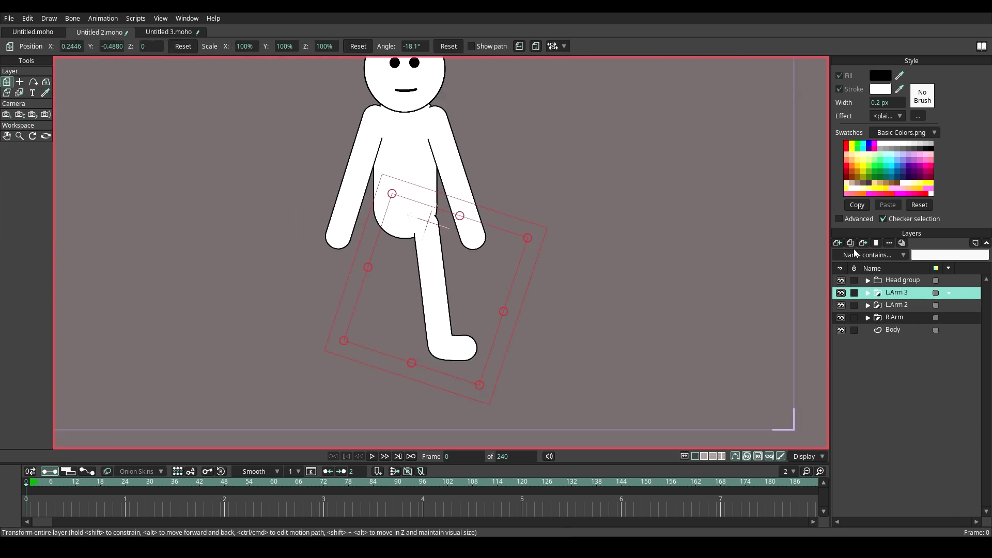
Step: Duplicate L.Arm 3, flip the copy horizontally, and align it with the opposite hip as the second leg
left_click(851, 243)
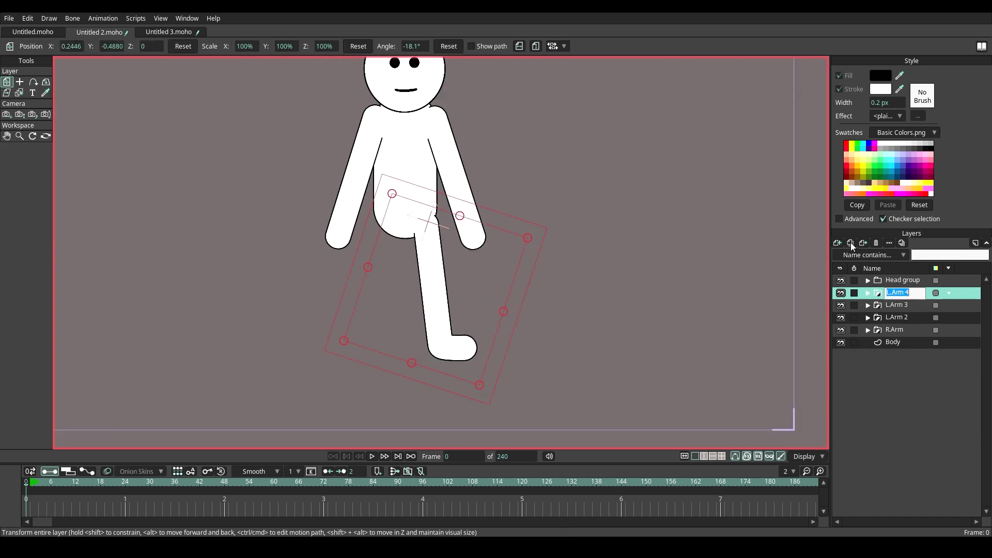
left_click(519, 46)
left_click_drag(461, 272, 488, 233)
left_click_drag(444, 258, 401, 256)
scroll(416, 279, "up", 2)
left_click_drag(487, 289, 478, 297)
left_click_drag(389, 276, 382, 277)
left_click_drag(481, 300, 478, 305)
scroll(479, 303, "down", 4)
scroll(415, 259, "up", 3)
Step: Set the stroke width of the R. arm shape in L.Arm 4 to 82 px and collapse the group
left_click(868, 293)
left_click(903, 305)
left_click(7, 138)
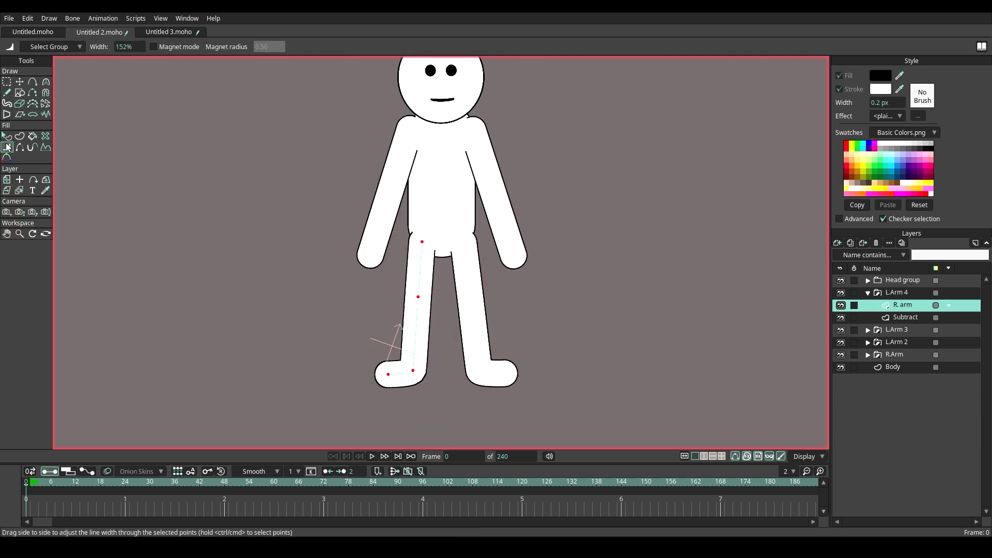
left_click(428, 280)
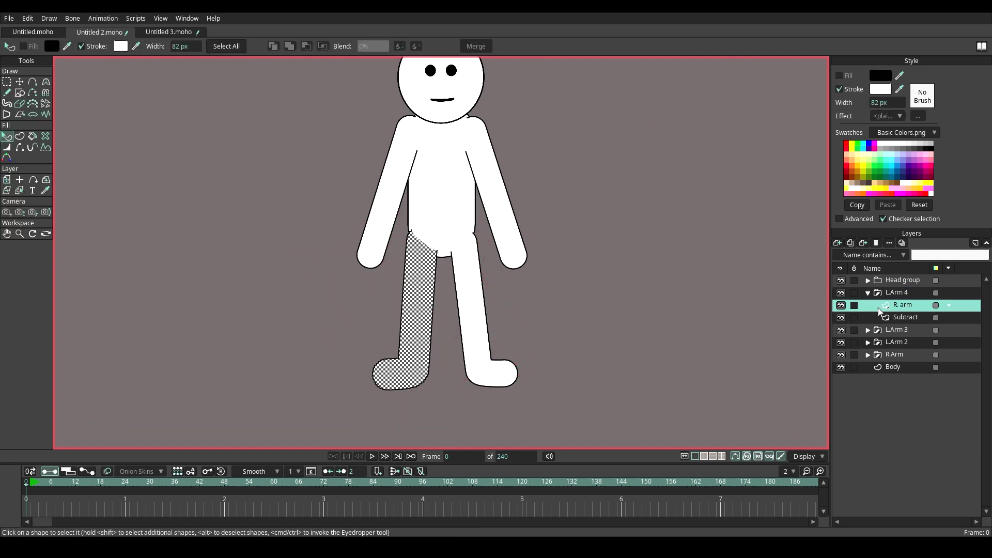
left_click(865, 293)
Step: Rename L.Arm 4 as R. Leg and L.Arm 3 as L. Leg
double_click(898, 292)
type("R. Leg")
key("Delete")
key("Return")
double_click(901, 305)
type("L. Leg")
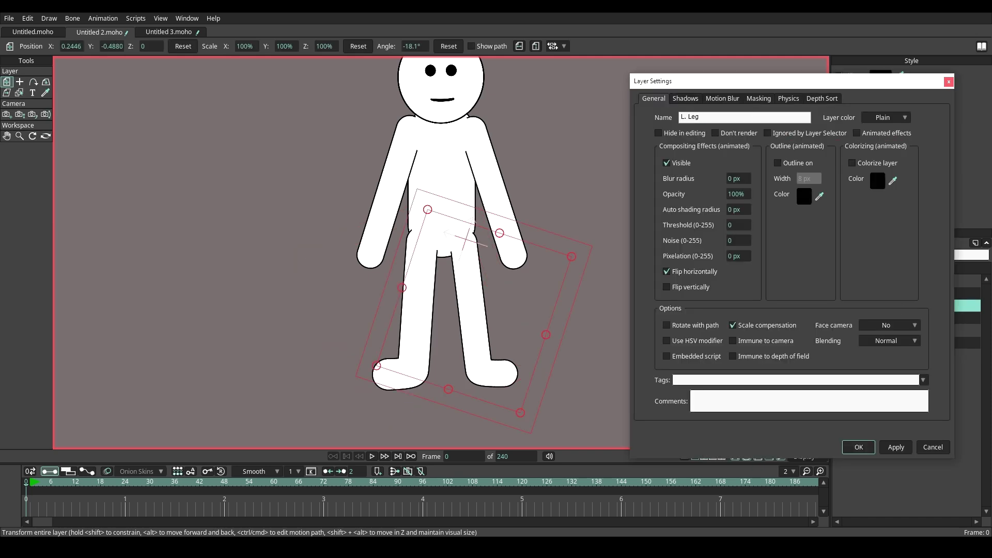
key("Return")
Step: Set the stroke width of the R. arm shape in the L. Leg group to 82 px
scroll(502, 288, "up", 2)
left_click(868, 305)
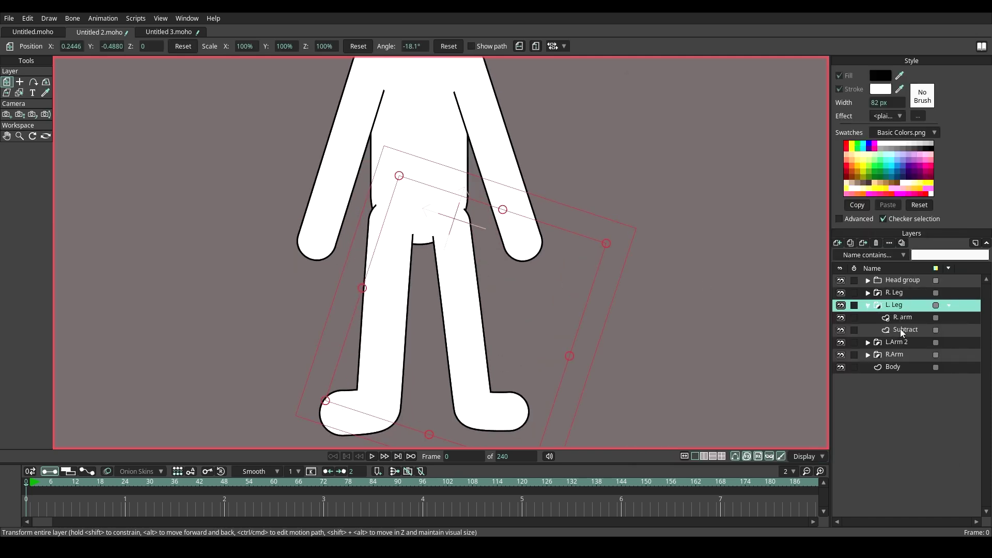
left_click(902, 318)
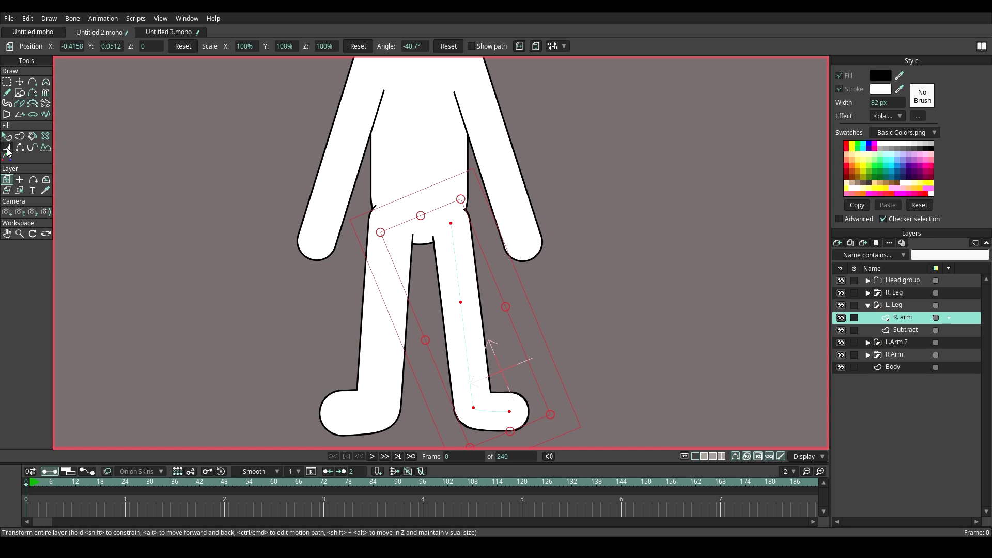
left_click(6, 136)
left_click(448, 249)
left_click(873, 102)
type("82")
key("Return")
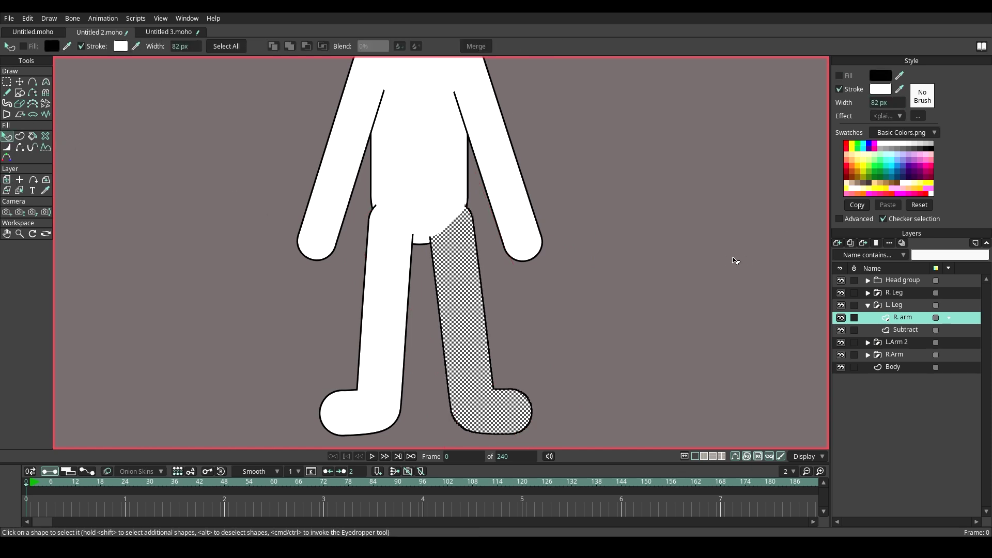
Step: Adjust the Subtract mask points at the hips in the L. Leg and R. Leg groups
left_click(726, 261)
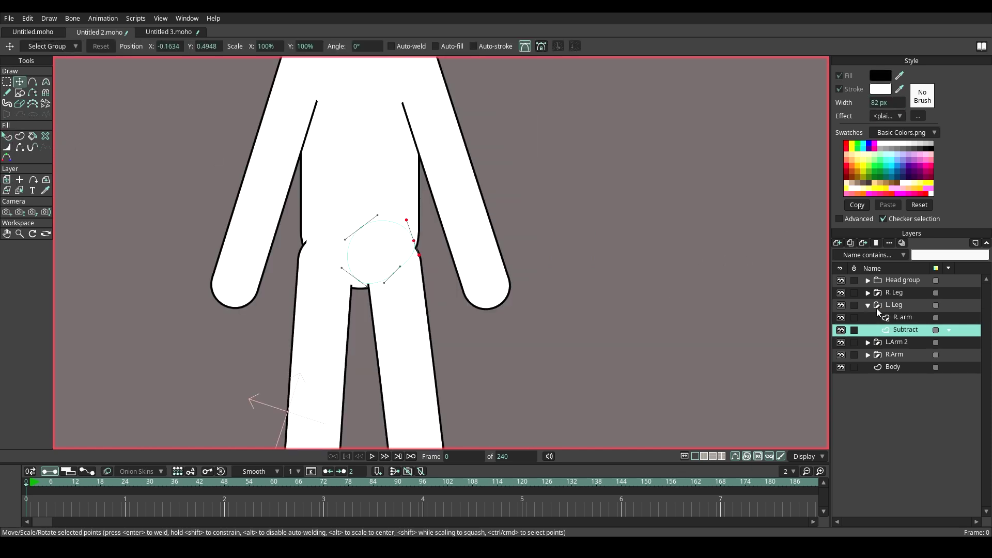
left_click(892, 309)
left_click(898, 315)
left_click(903, 307)
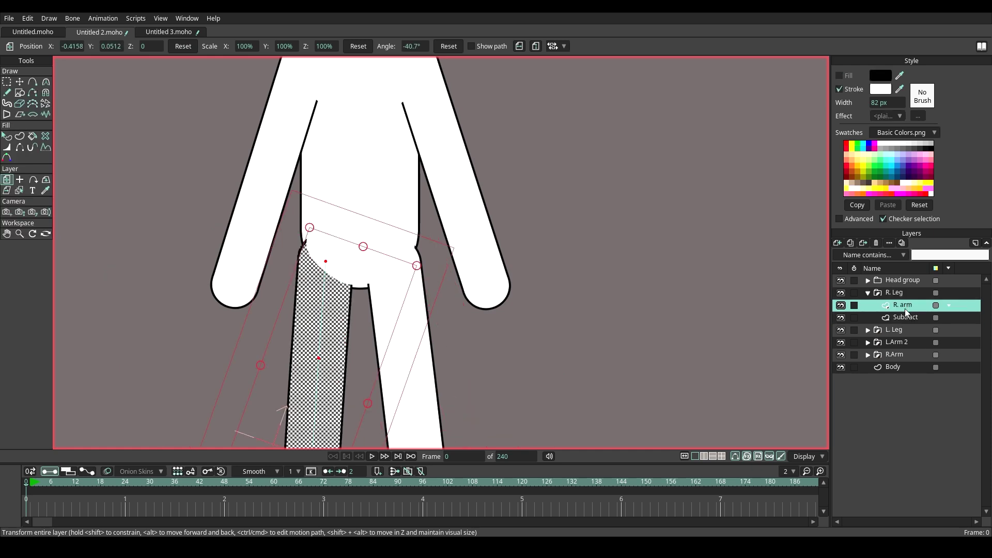
left_click(904, 317)
key("t")
scroll(325, 278, "up", 4)
left_click_drag(326, 270, 334, 266)
left_click(399, 280)
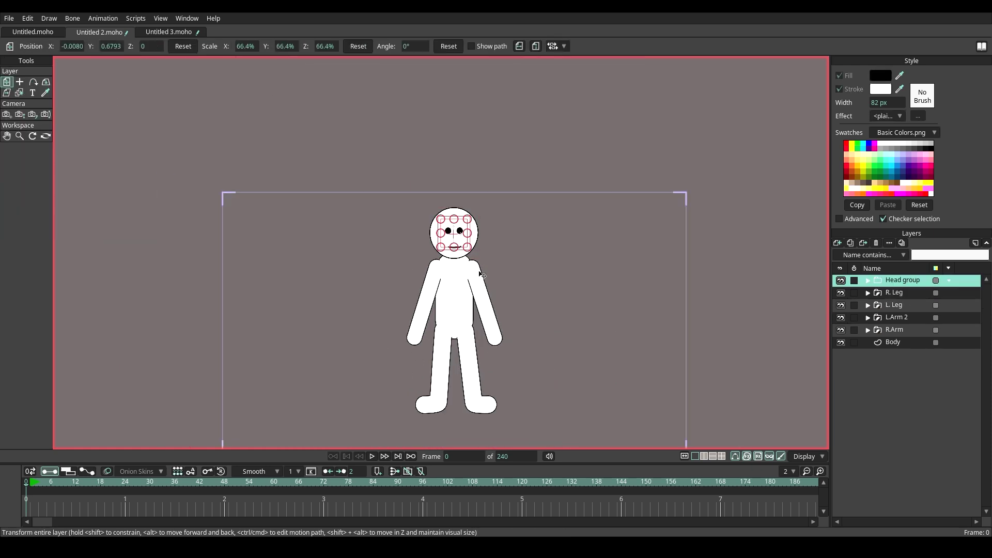
Step: Group all layers from Head group down to Body into one new group
scroll(464, 310, "up", 1)
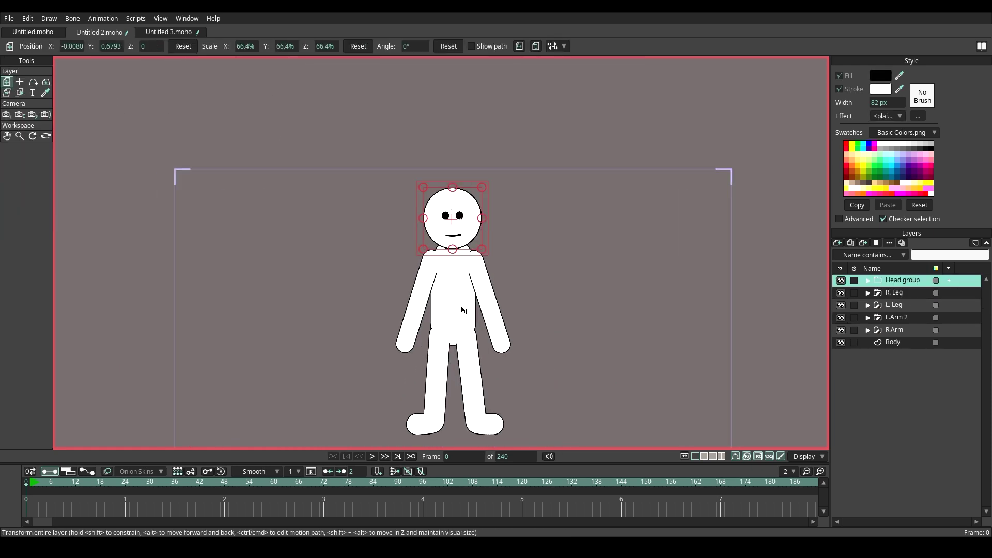
left_click(906, 343, "shift")
right_click(905, 279)
mouse_move(922, 345)
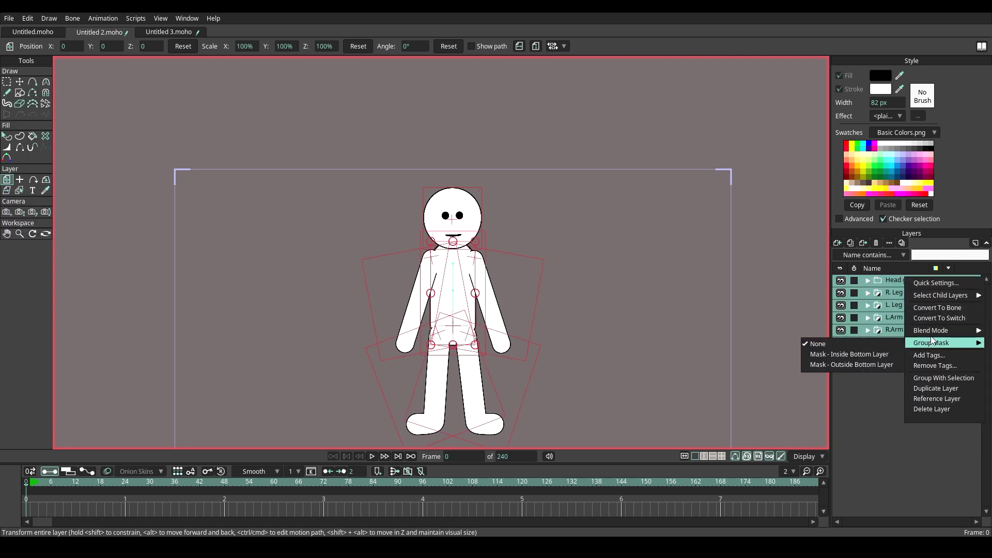
left_click(938, 378)
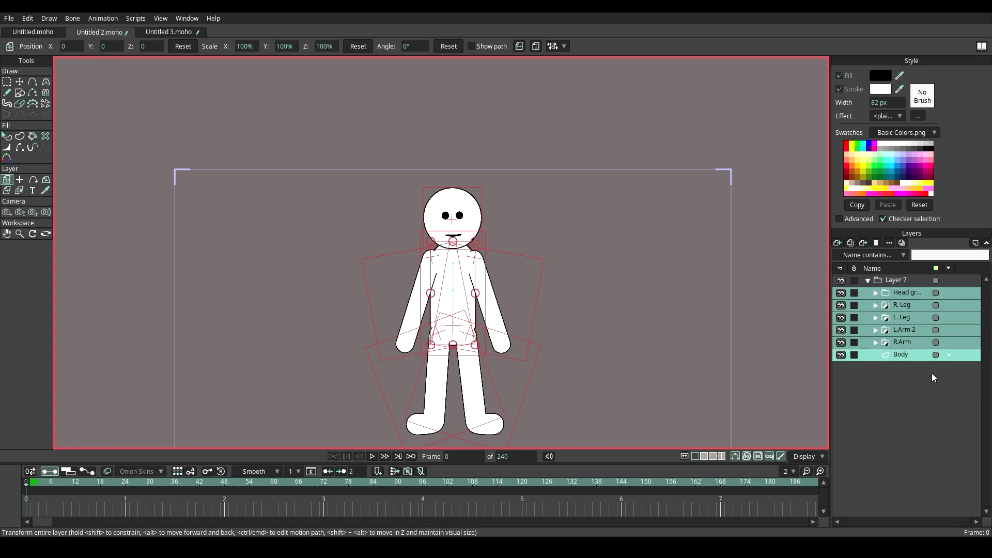
Step: Convert the new group holding all character layers to a bone layer
left_click(868, 280)
right_click(895, 280)
mouse_move(915, 334)
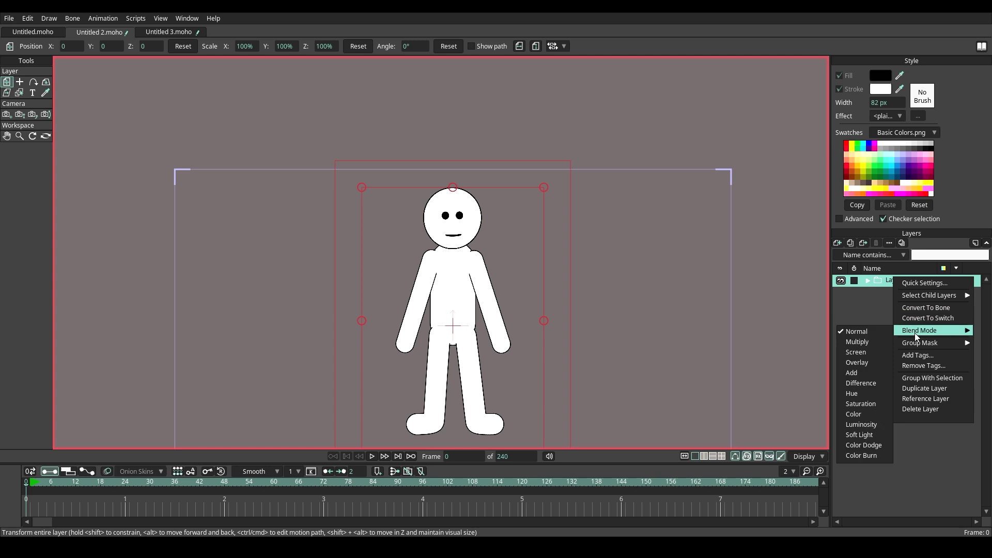
left_click(916, 310)
Step: Add a chain of bones along the body's centre line from the pelvis through the chest to the top of the head
left_click(21, 84)
left_click_drag(441, 363, 438, 167)
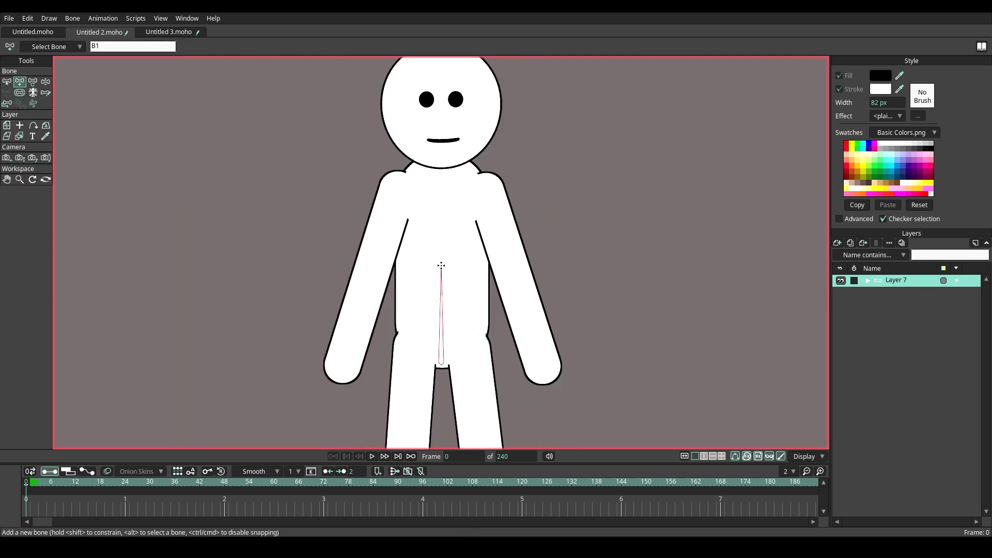
scroll(438, 167, "down", 2)
left_click_drag(438, 216, 438, 133)
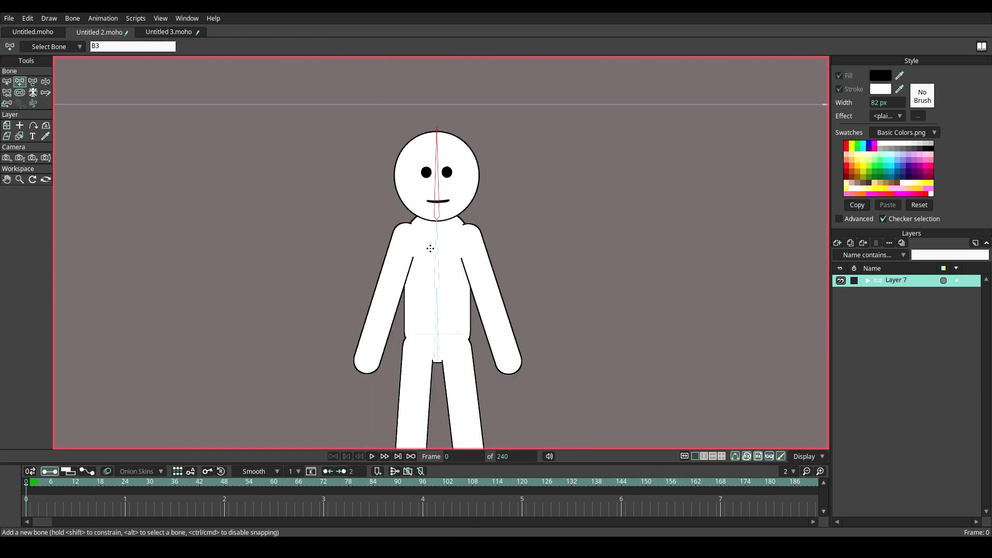
scroll(443, 238, "up", 3)
Step: Add upper-arm and forearm bones to both arms, branching from the chest bone
left_click(442, 260, "alt")
scroll(533, 336, "down", 2)
left_click_drag(496, 222, 550, 385)
scroll(538, 370, "up", 1)
left_click(462, 246, "alt")
left_click_drag(425, 219, 399, 301)
left_click_drag(399, 301, 377, 379)
Step: Add thigh, shin and foot bones to both legs
scroll(377, 378, "down", 3)
scroll(496, 231, "up", 3)
mouse_move(501, 223)
left_mouse_down()
mouse_move(524, 394)
mouse_move(568, 398)
left_mouse_up()
left_click_drag(450, 224, 400, 395)
scroll(403, 331, "down", 4)
scroll(462, 204, "up", 1)
Step: Add a shoulder bone on each side, running from the top of the upper-arm bone toward the spine
left_click(868, 281)
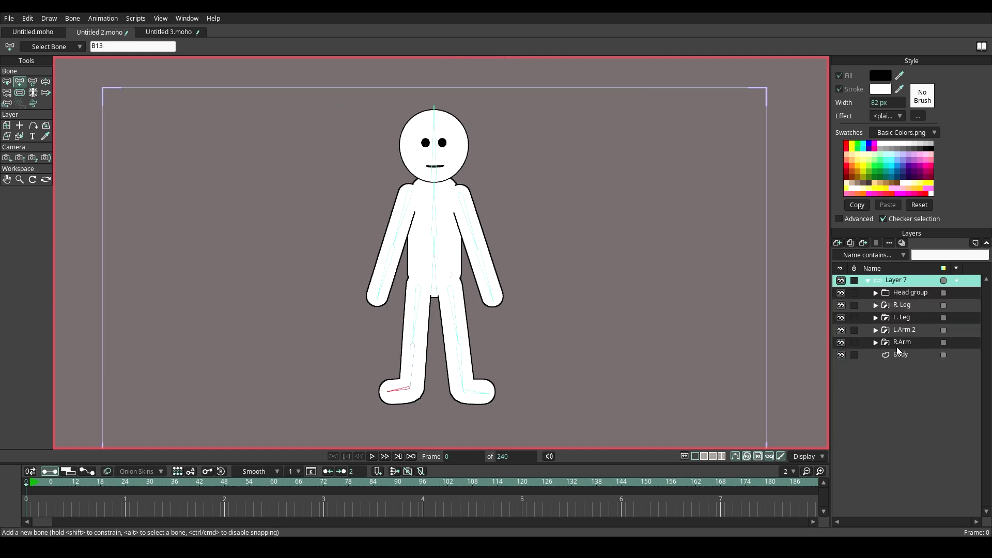
left_click(876, 343)
scroll(455, 190, "up", 6)
left_click(325, 203, "alt")
left_click_drag(324, 200, 374, 200)
left_click(467, 214, "alt")
left_click_drag(464, 206, 413, 207)
scroll(425, 207, "down", 5)
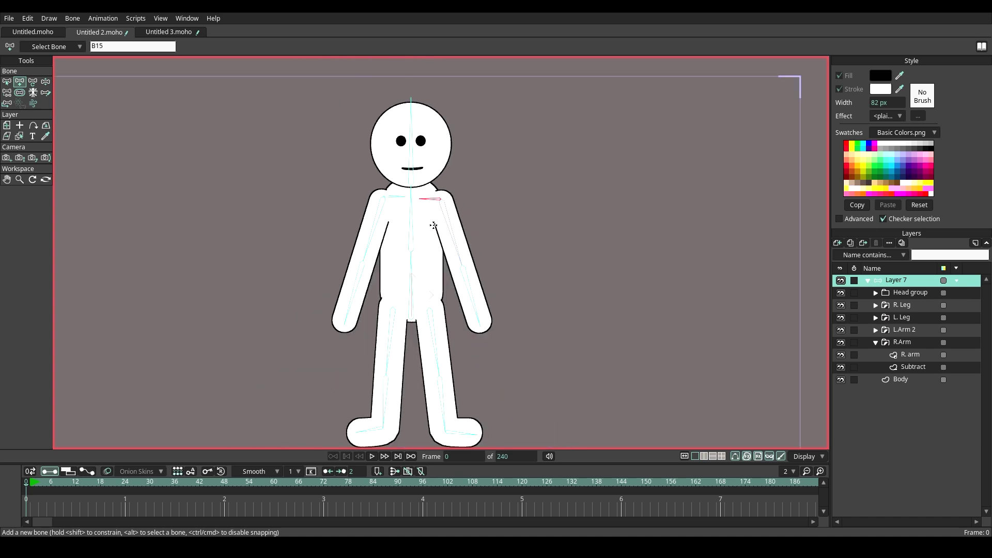
Step: Add a short hip bone above the thigh bone of each leg
scroll(395, 372, "up", 6)
left_click(371, 264, "alt")
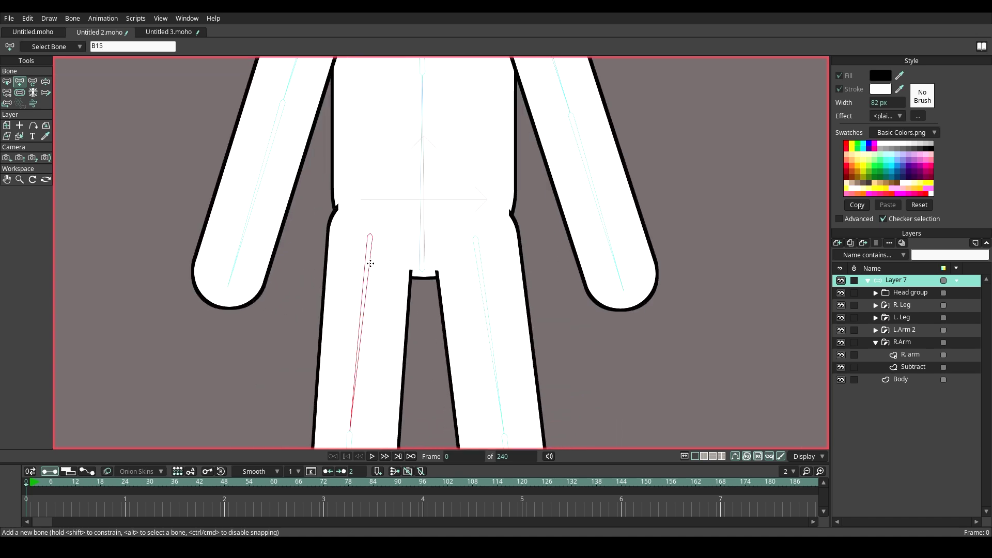
scroll(370, 236, "down", 2)
left_click_drag(378, 326, 383, 270)
left_click(465, 333, "alt")
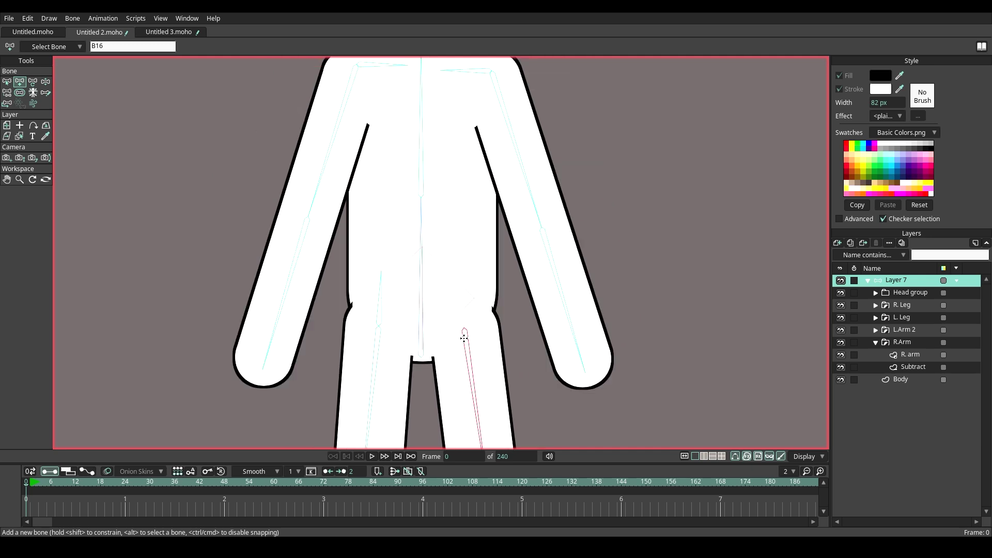
left_click_drag(464, 327, 462, 264)
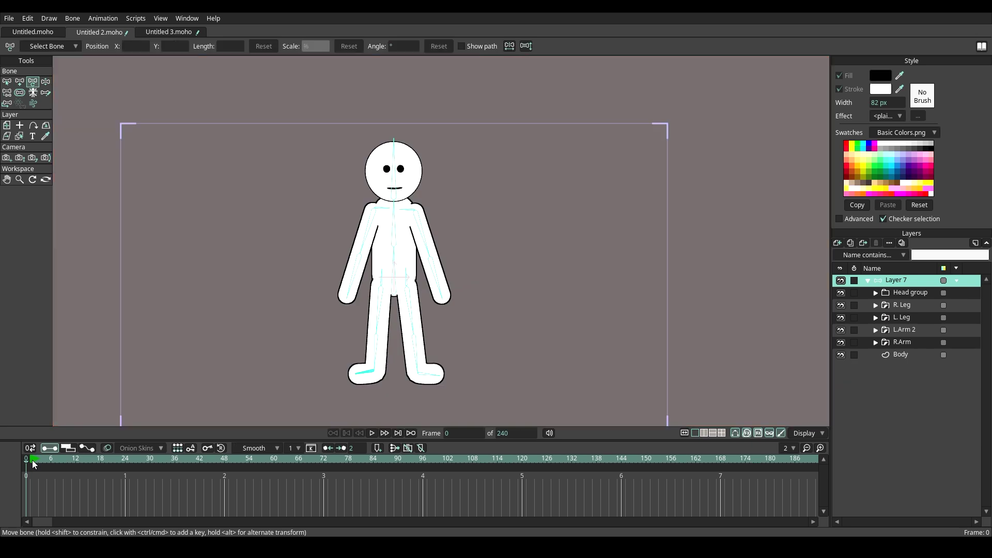
Step: Test the skeleton at frame 1 by posing the arm, leg and chest bones, and reset the pose
left_click(33, 460)
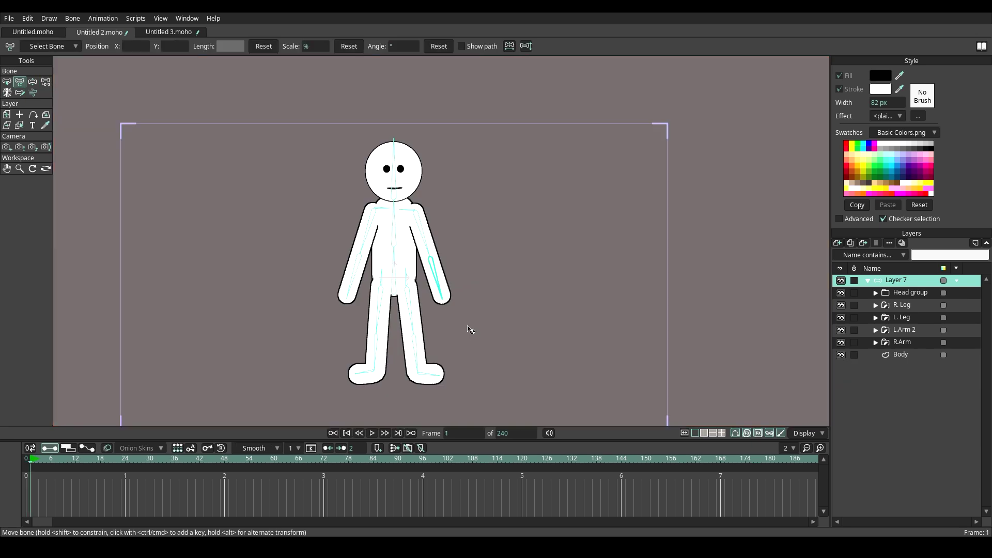
scroll(393, 241, "up", 2)
left_click_drag(429, 269, 474, 161)
left_click_drag(315, 204, 292, 148)
left_click_drag(387, 310, 428, 297)
left_click_drag(341, 311, 334, 352)
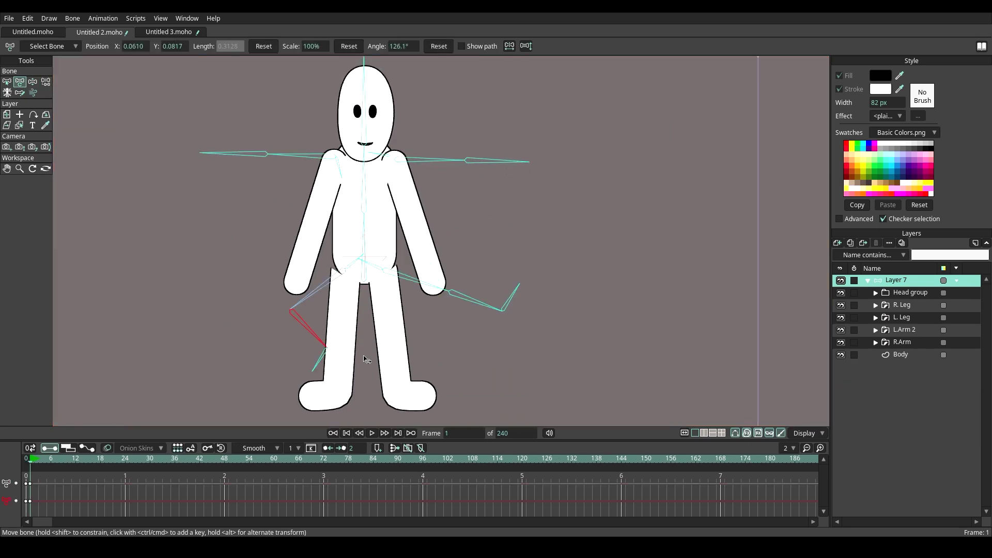
left_click_drag(473, 300, 407, 316)
left_click_drag(364, 181, 406, 193)
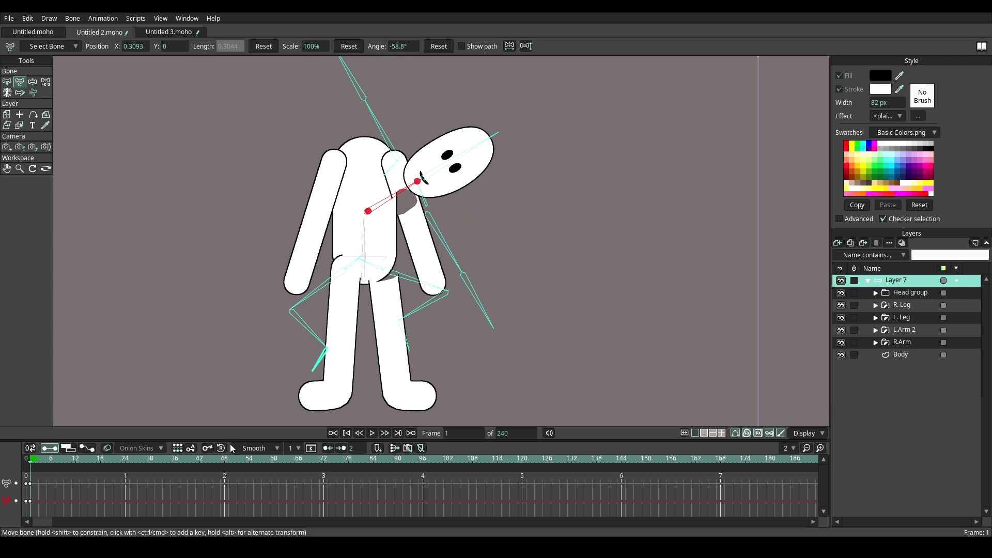
left_click(221, 449)
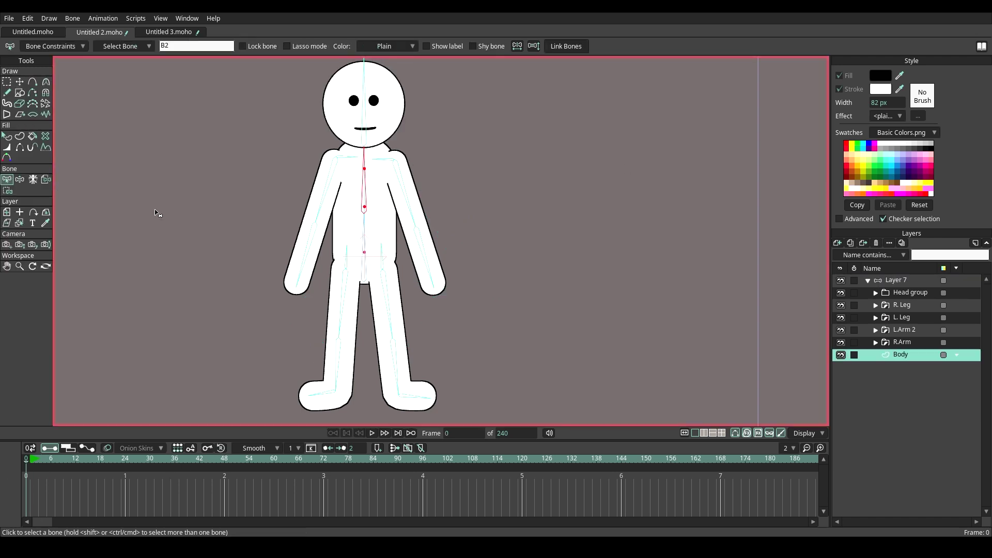
Step: Bind the Body layer's lower point to the lower spine bone B1
scroll(403, 247, "up", 4)
left_click(329, 289)
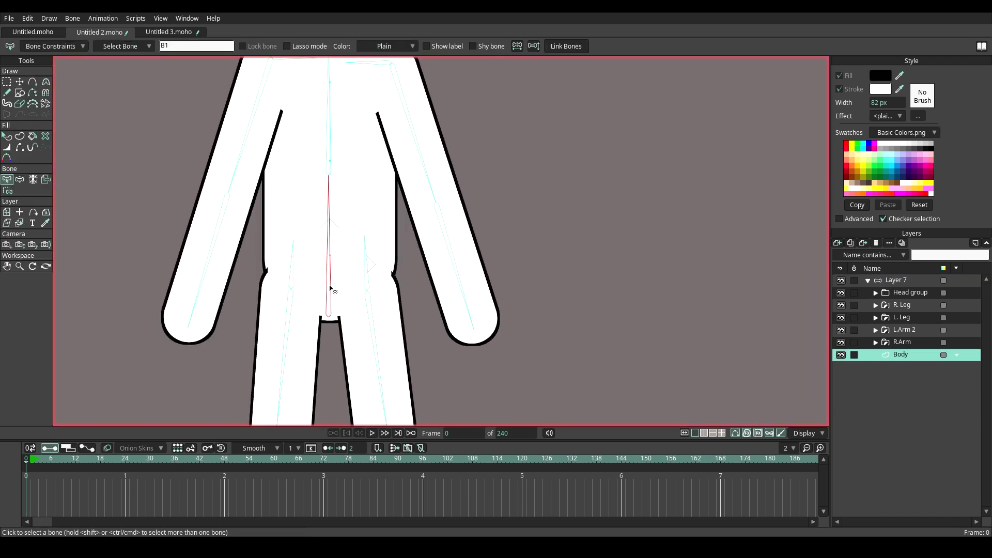
left_click(8, 191)
left_click_drag(317, 231, 337, 267)
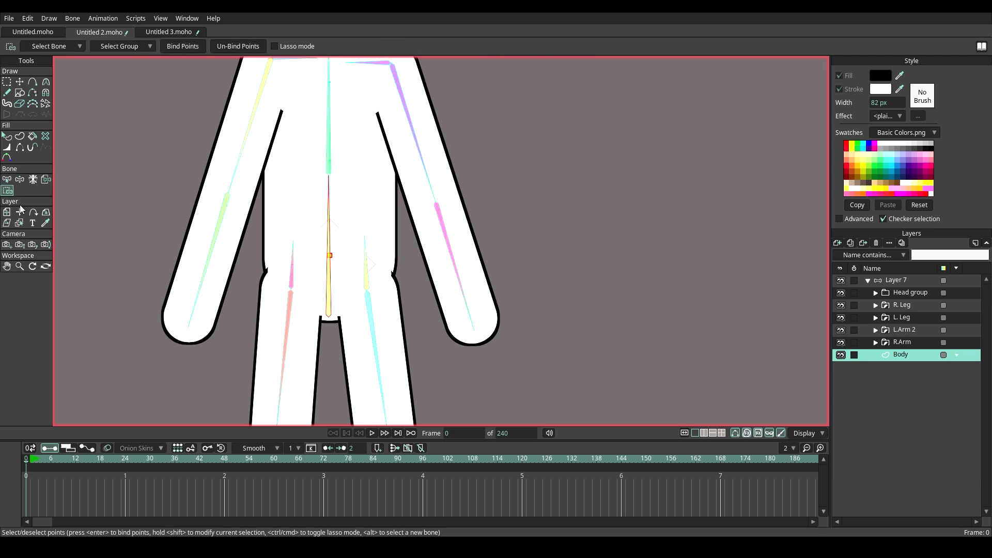
Step: Bind the Body layer's two upper points to the chest bone B2
left_click(8, 179)
left_click(329, 162)
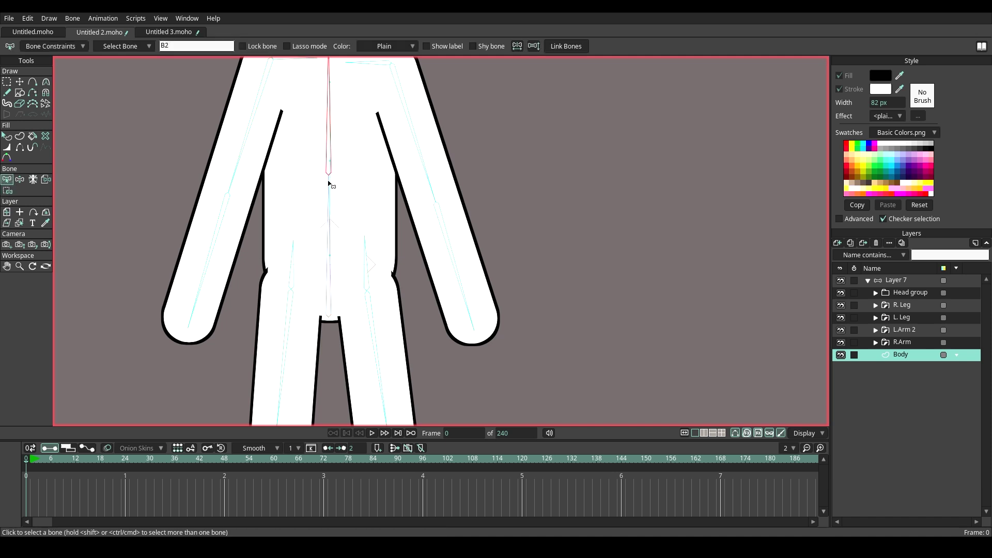
scroll(345, 248, "down", 5)
scroll(348, 203, "up", 6)
left_click(8, 190)
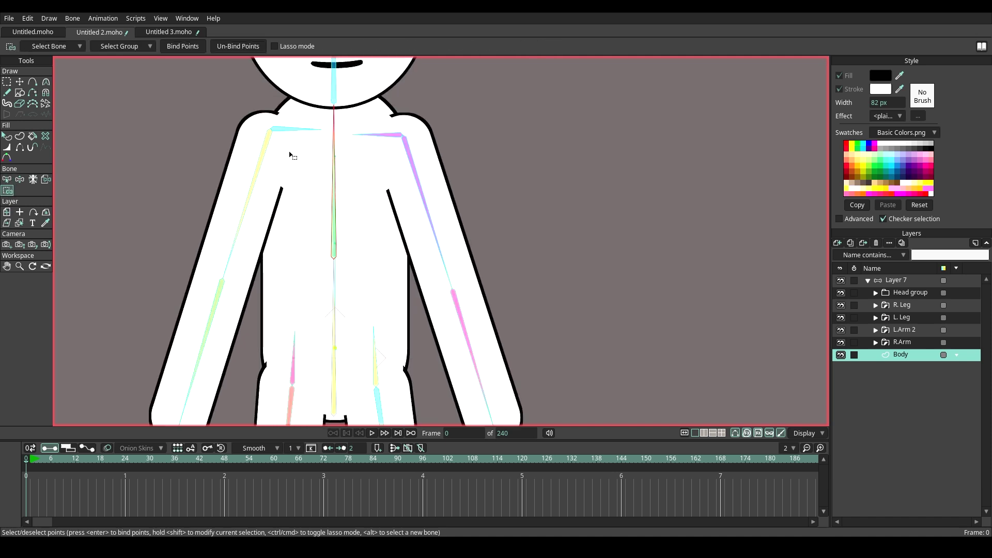
left_click_drag(325, 147, 362, 288)
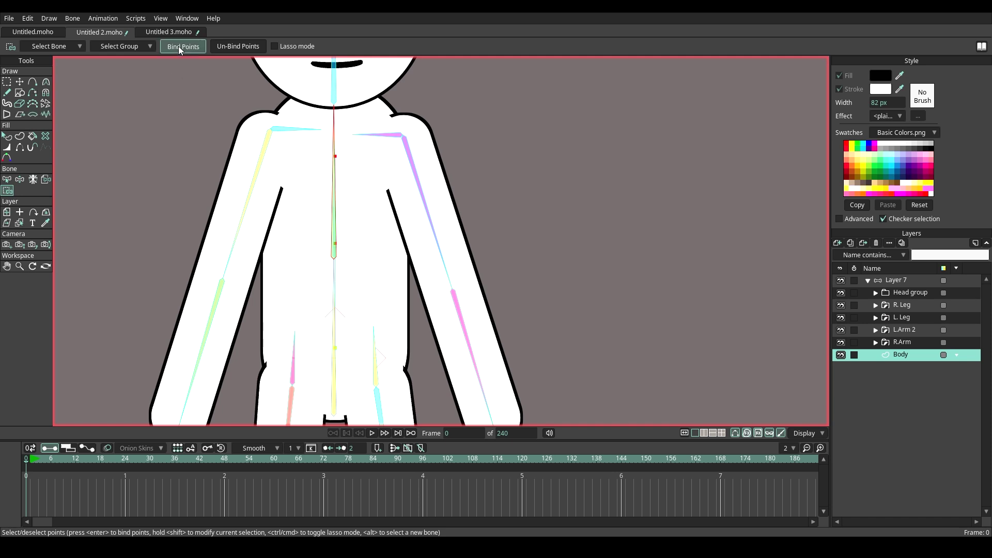
left_click(8, 180)
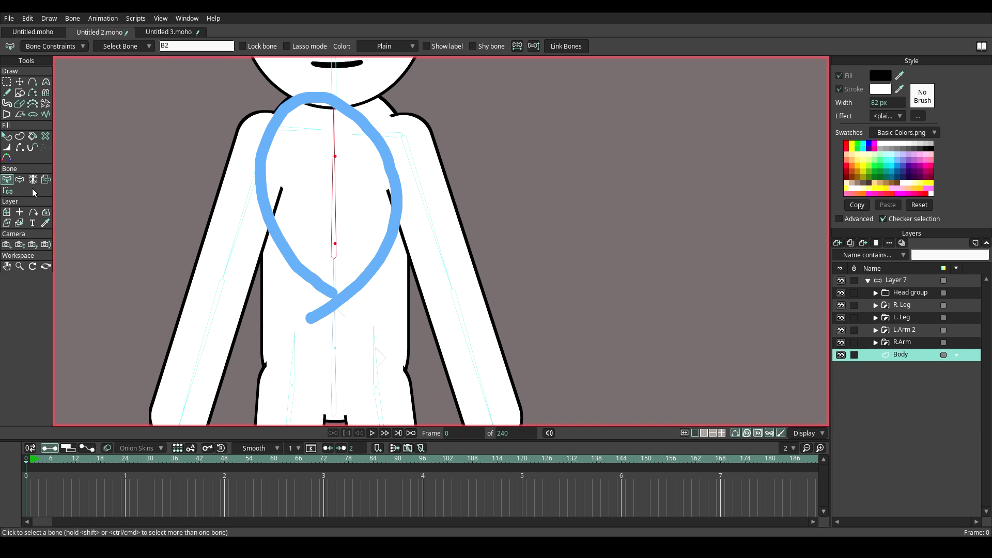
Step: Bind the shoulder and elbow points of the R. arm layer in R.Arm to the upper-arm bone B6
left_click(876, 342)
left_click(904, 355)
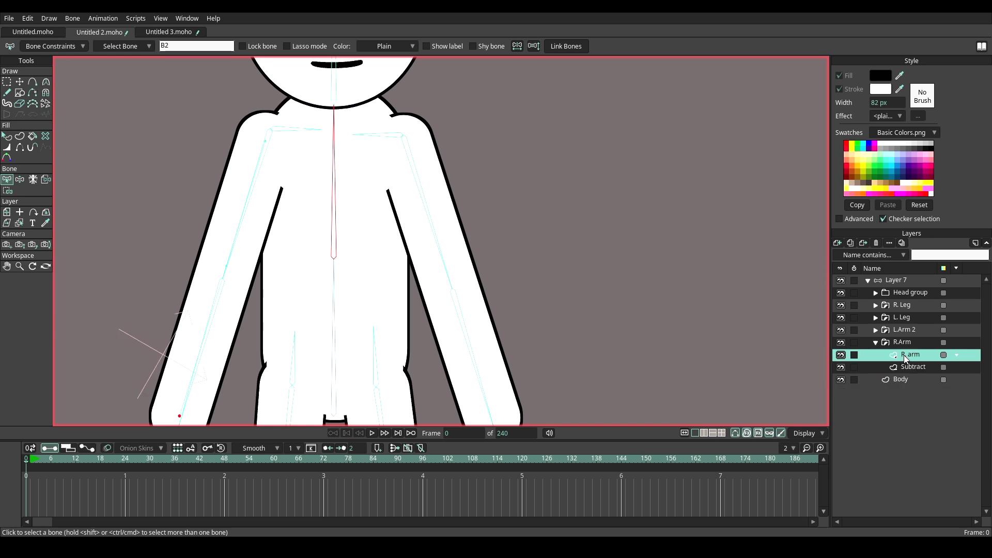
scroll(248, 242, "down", 4)
scroll(261, 207, "up", 3)
key("ctrl+a")
left_click(7, 180)
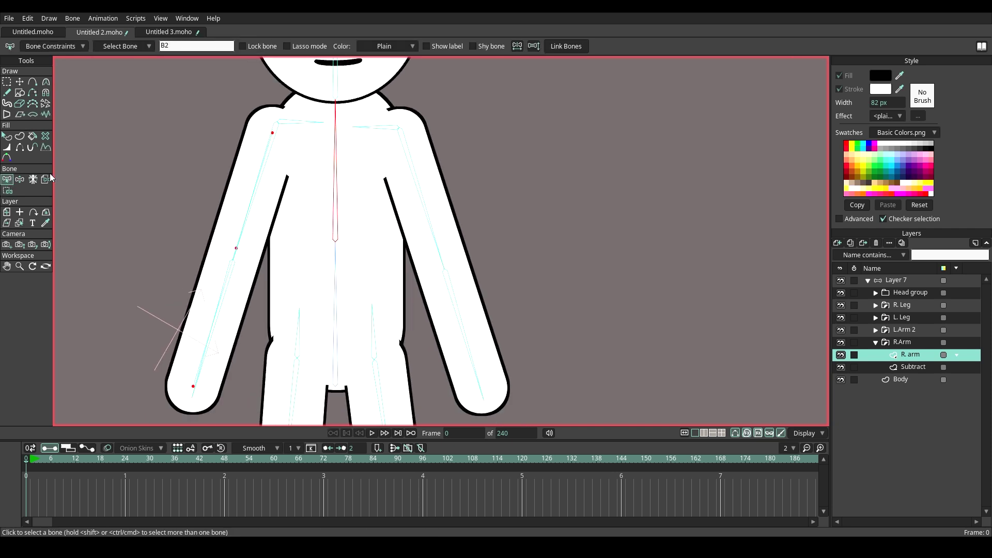
left_click(267, 157)
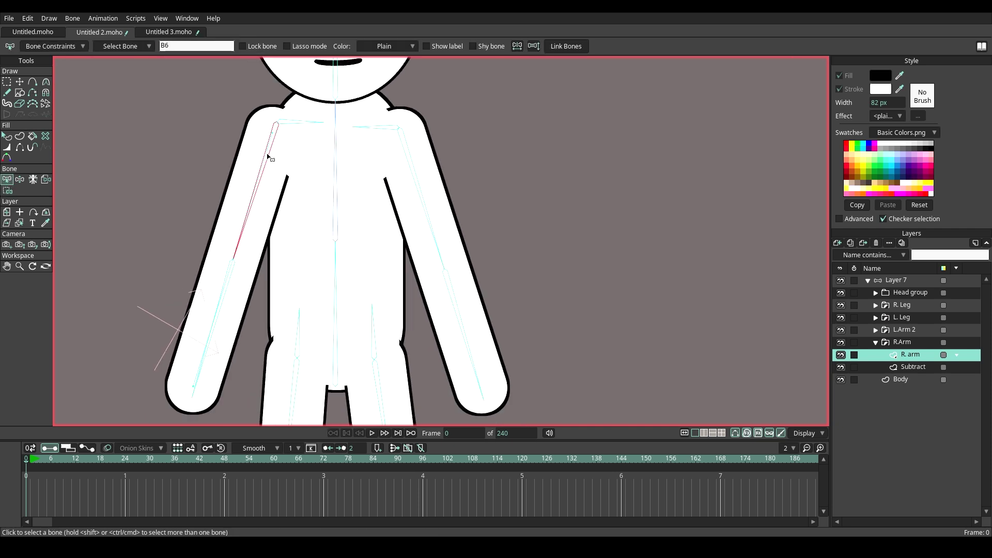
left_click(9, 191)
left_click_drag(198, 99, 296, 260)
left_click(175, 48)
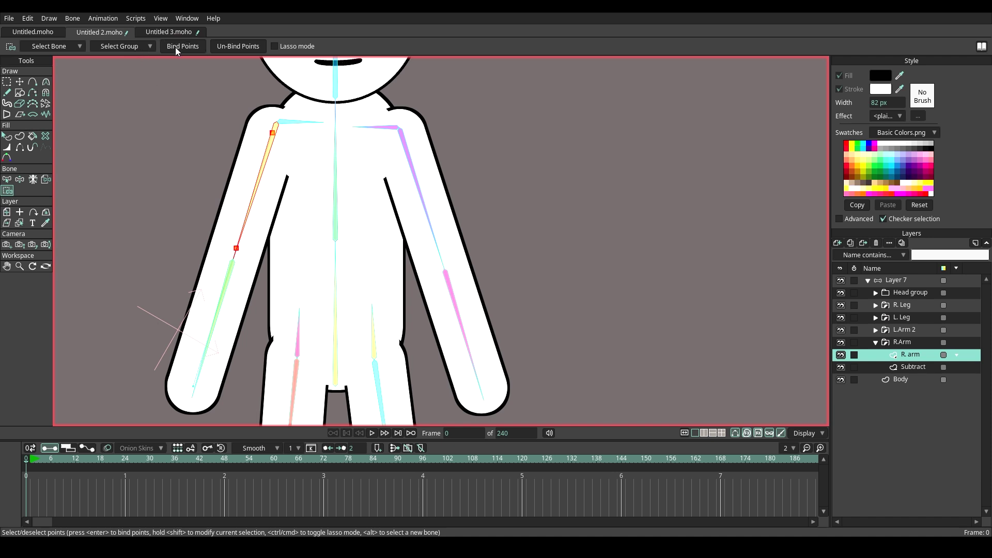
Step: Bind the hand point of the R. arm layer in R.Arm to the forearm bone
left_click(6, 181)
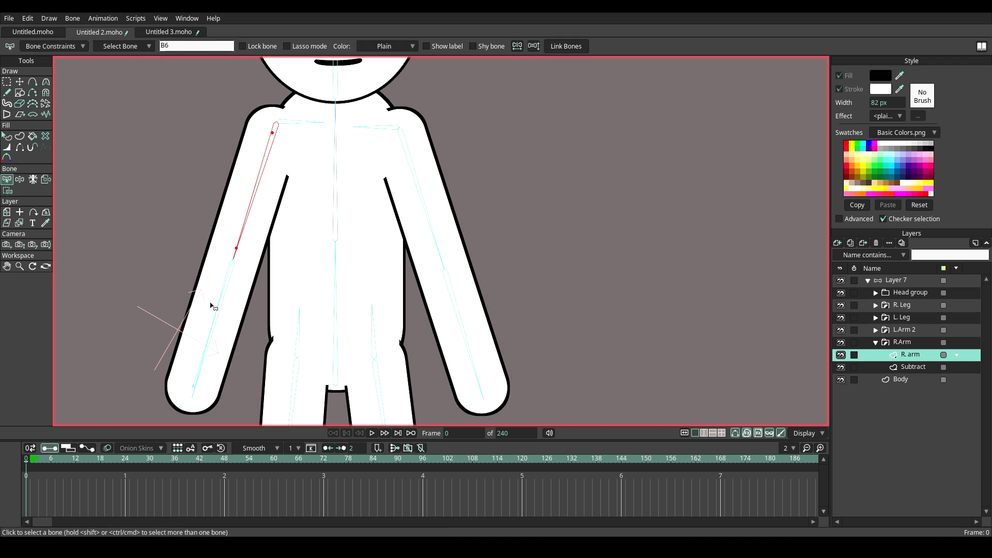
left_click(7, 191)
left_click_drag(181, 369, 214, 411)
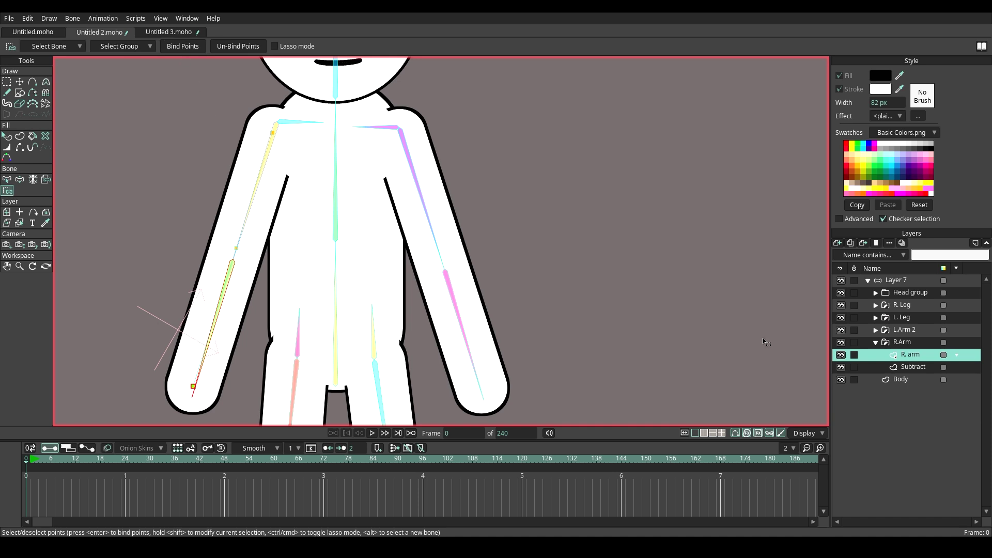
Step: Bind the Subtract layer in R.Arm to that arm's shoulder bone and collapse the group
left_click(913, 367)
scroll(150, 141, "up", 3)
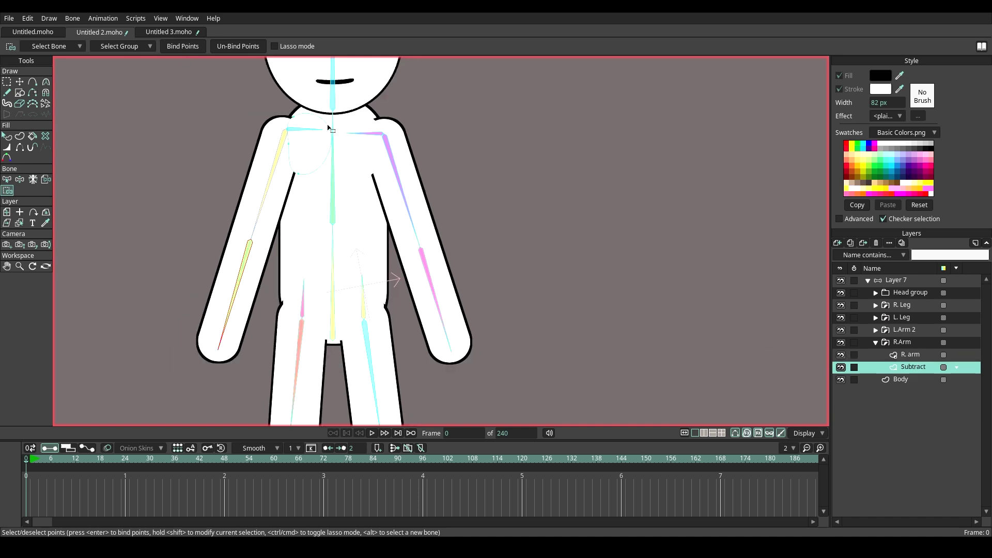
left_click(46, 180)
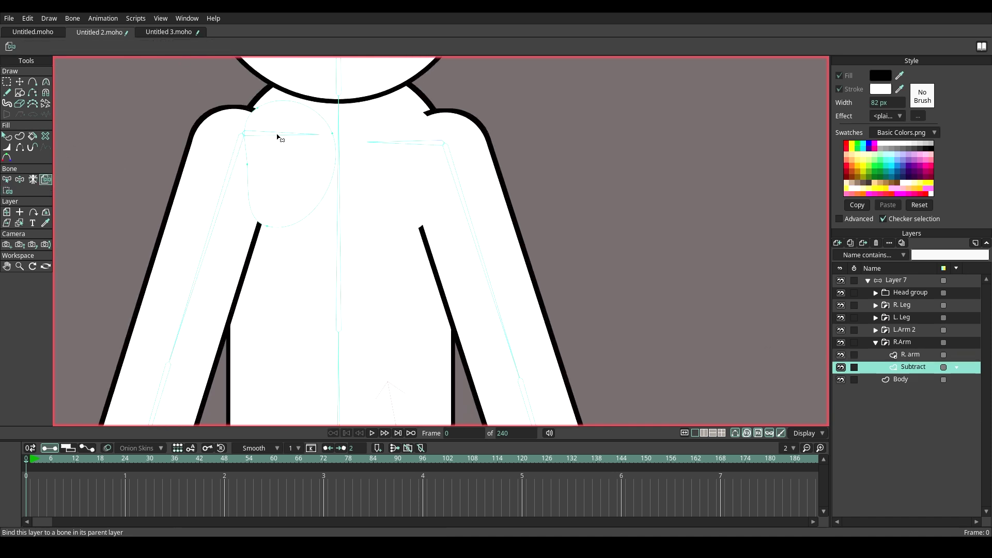
left_click(278, 136)
left_click(878, 343)
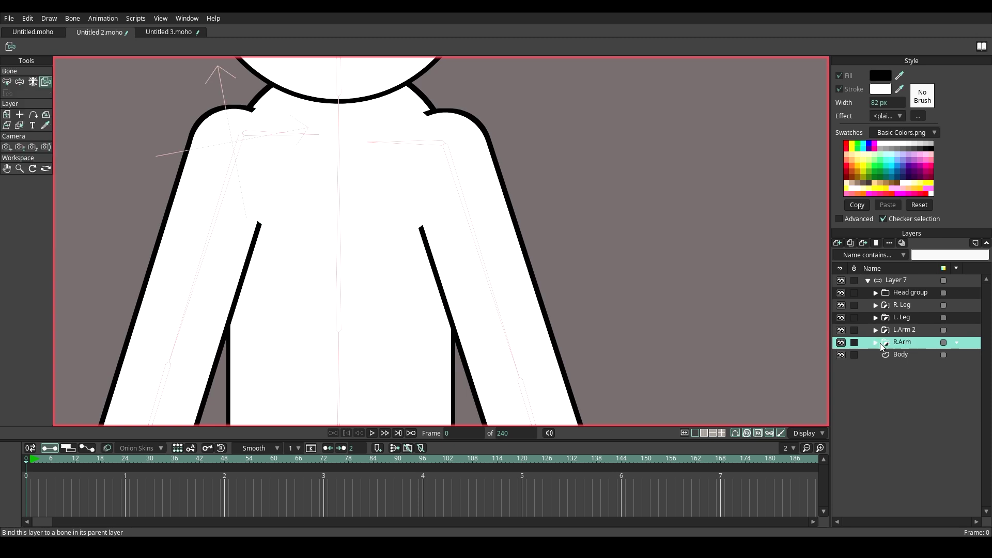
Step: Bind the shoulder and elbow points of the arm layer in L.Arm 2 to its upper-arm bone
left_click(876, 330)
left_click(902, 346)
scroll(297, 173, "down", 3)
left_click(8, 191)
left_click_drag(354, 150, 456, 299)
Step: Bind the hand point in L.Arm 2 to the forearm bone and the group's Subtract layer to the shoulder bone
left_click(7, 179)
left_click(414, 295)
left_click(7, 191)
left_click(913, 355)
left_click(876, 330)
Step: Rename the R. arm layer in the L. Leg group as L.leg
left_click(876, 317)
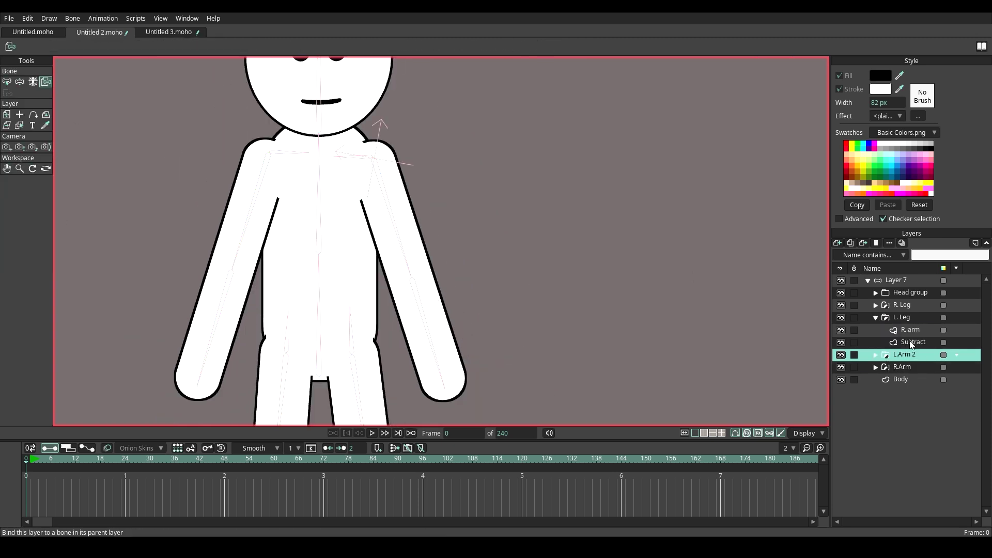
left_click(908, 330)
scroll(431, 289, "down", 3)
left_click_drag(420, 413, 432, 313)
type("L.leg")
key("Return")
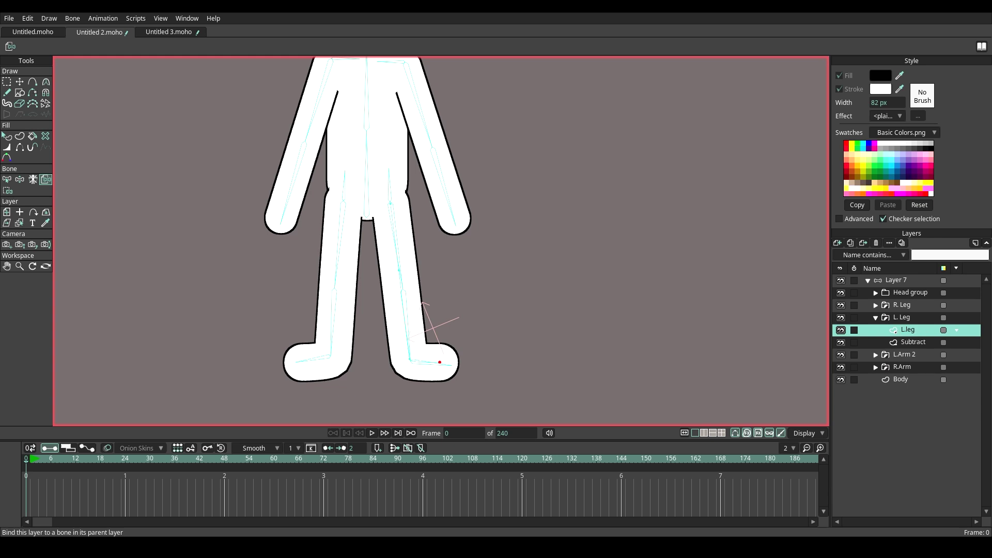
Step: Bind the hip and knee points of the L.leg layer to the left thigh bone
scroll(437, 333, "up", 2)
left_click(7, 179)
left_click(389, 230)
left_click(7, 191)
Step: Bind the ankle-area points of the L.leg layer to the left shin bone
left_click(7, 180)
left_click(399, 298)
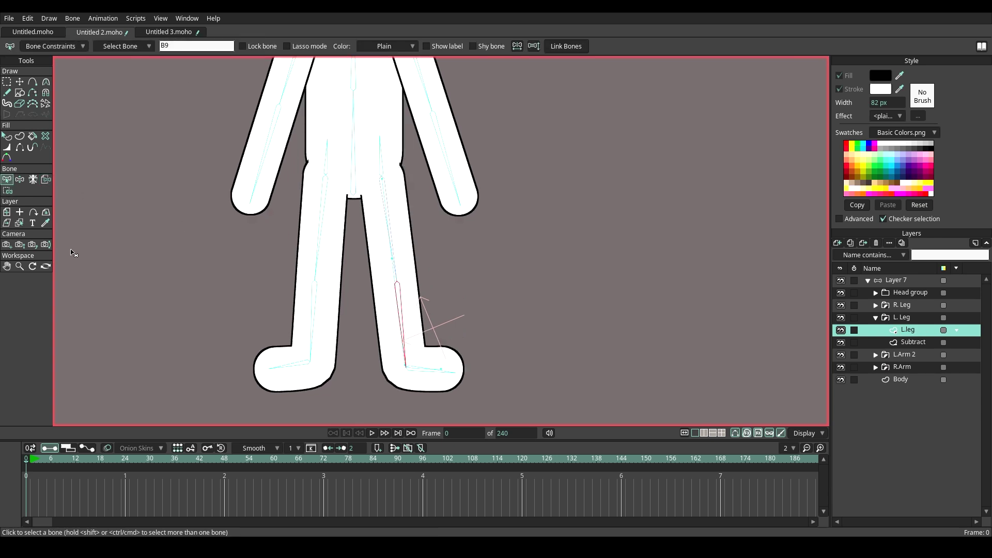
left_click(7, 191)
scroll(376, 379, "up", 4)
left_click_drag(420, 334, 451, 361)
left_click(176, 49)
Step: Bind the foot points of the L.leg layer to the left foot bone
left_click(7, 180)
left_click(484, 359)
left_click(7, 190)
scroll(426, 262, "down", 6)
Step: Bind the Subtract layer in L. Leg to the left hip bone and collapse the group
left_click(913, 342)
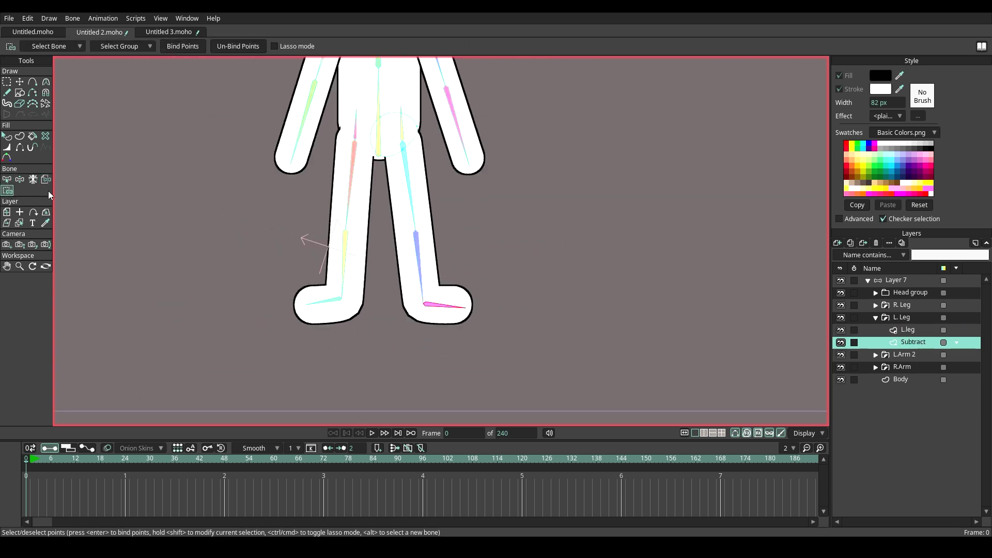
left_click(6, 179)
left_click(875, 317)
Step: Expand the R. Leg group and bind the hip and knee points of its R. arm layer to the right thigh bone
left_click(876, 304)
left_click(911, 317)
left_click(351, 176)
left_click(7, 190)
left_click_drag(343, 132, 364, 233)
left_click(182, 47)
Step: Bind the ankle and foot points of the leg layer in R. Leg to the right shin and foot bones
left_click(6, 180)
left_click(340, 273)
left_click(7, 191)
left_click_drag(321, 289, 356, 343)
left_click(182, 49)
left_click(7, 180)
scroll(289, 310, "down", 3)
Step: Bind the Subtract layer in R. Leg to the right hip bone and collapse the group
left_click(913, 330)
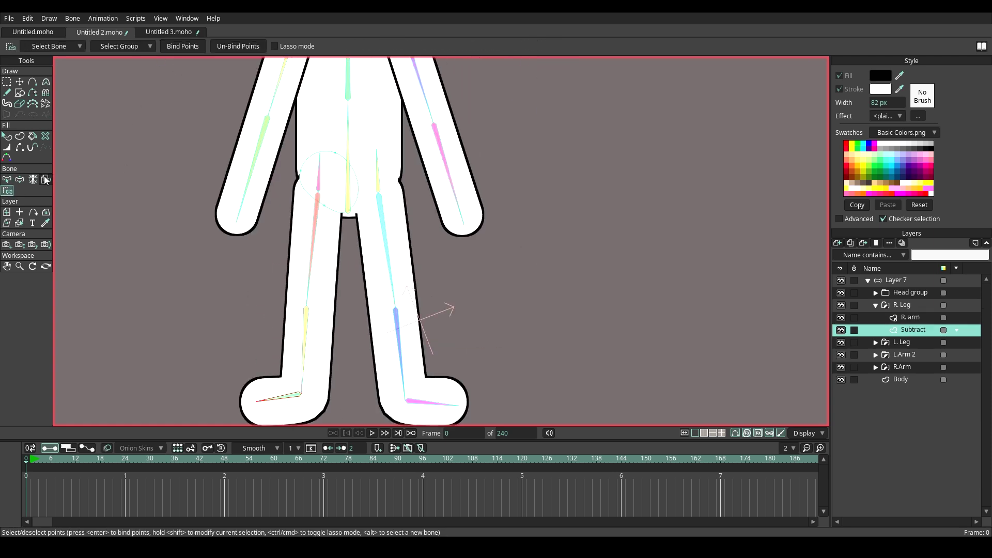
left_click(46, 179)
left_click(320, 176)
scroll(359, 320, "down", 5)
left_click(876, 305)
Step: Bind the Head, Mouth and Eyes layers in the Head group to the head bone and collapse the group
left_click(876, 292)
left_click(908, 330)
left_click(349, 216)
left_click(910, 318)
left_click(352, 240)
left_click(911, 305)
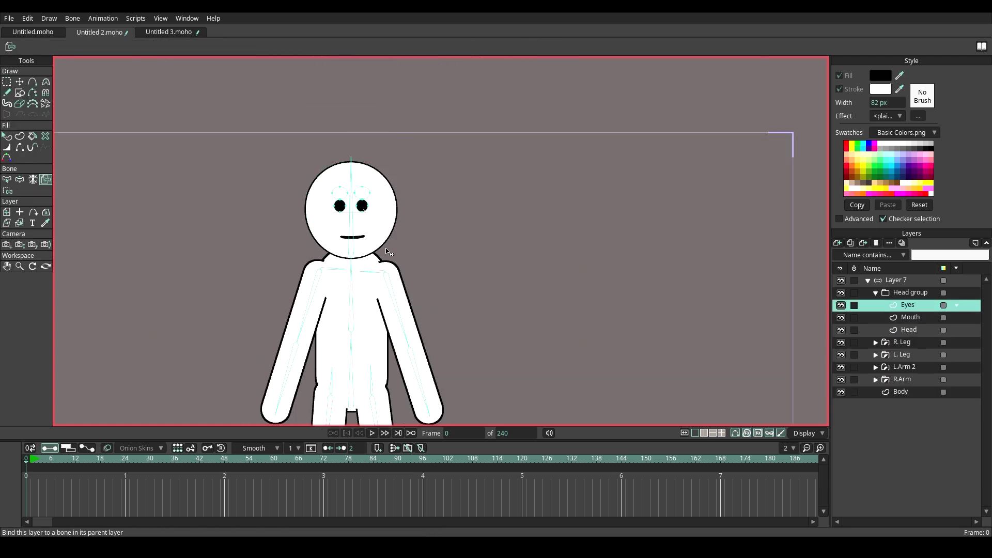
left_click(349, 236)
left_click(876, 292)
Step: Select Layer 7 and test the rig at frame 1 by swinging both arms and both legs outward
left_click(891, 282)
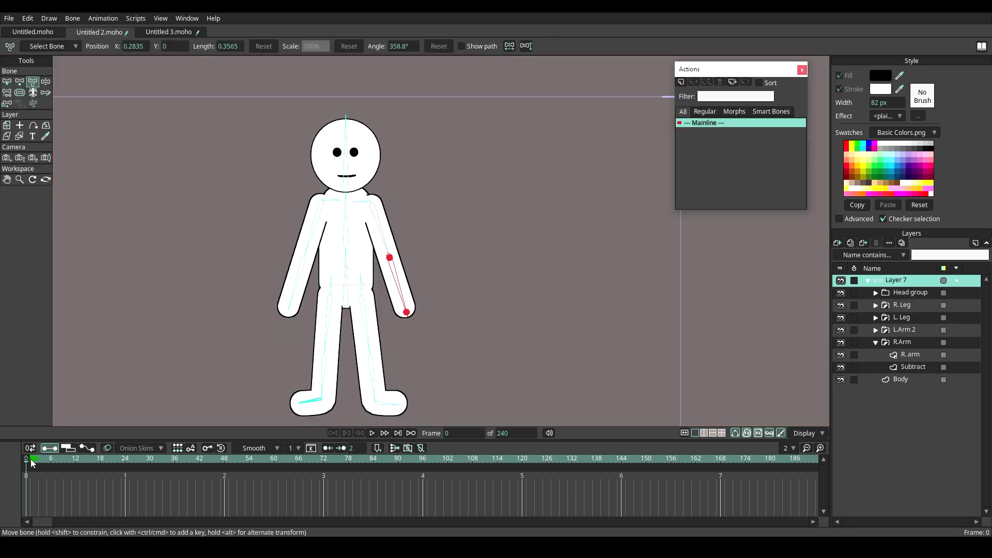
left_click(30, 458)
left_click_drag(373, 223, 445, 163)
left_click_drag(314, 228, 276, 219)
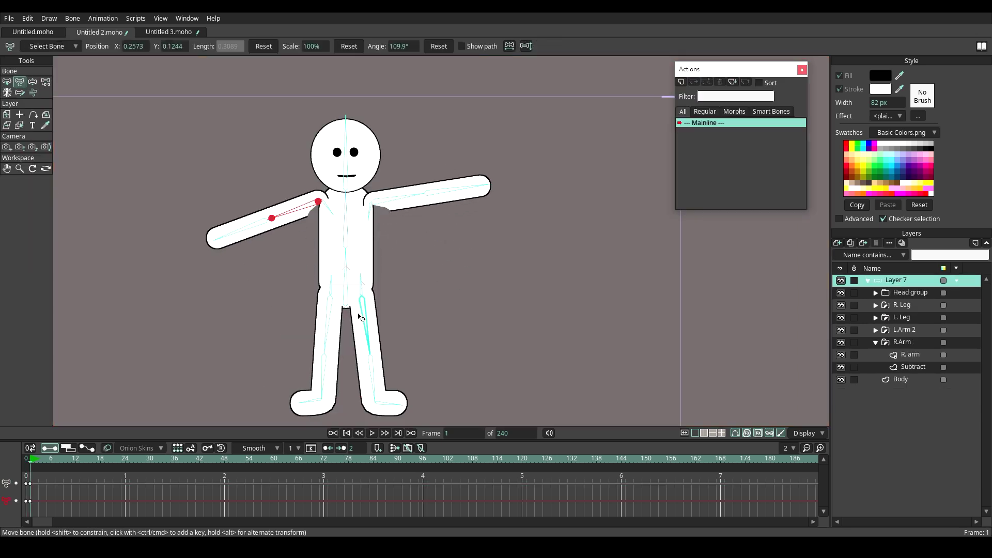
left_click_drag(362, 319, 421, 296)
left_click_drag(327, 331, 282, 328)
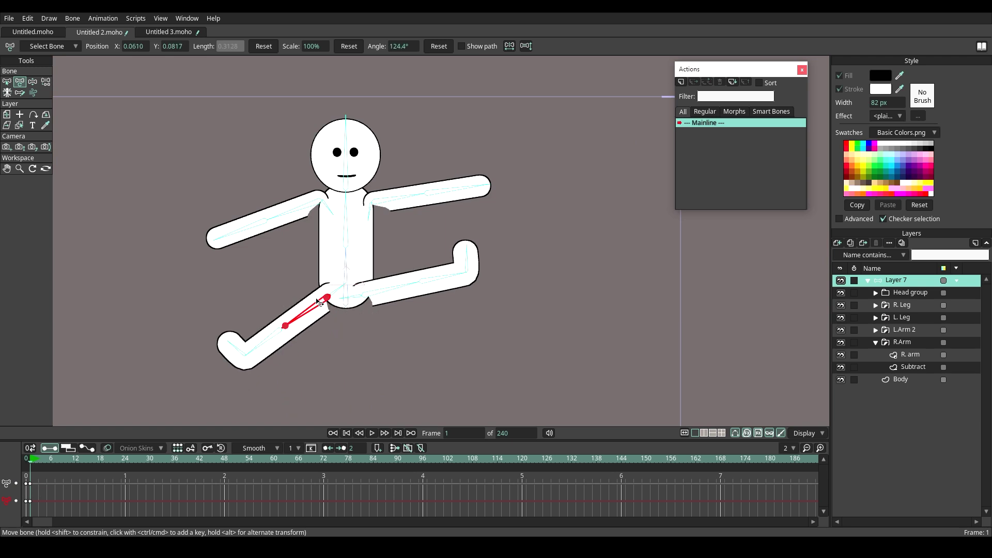
Step: Undo the four test rotations of the arms and legs
key("ctrl+z")
key("ctrl+z")
key("ctrl+z")
key("ctrl+z")
Step: Return to frame 0 and create a smart bone action for the right upper-arm bone
key("b")
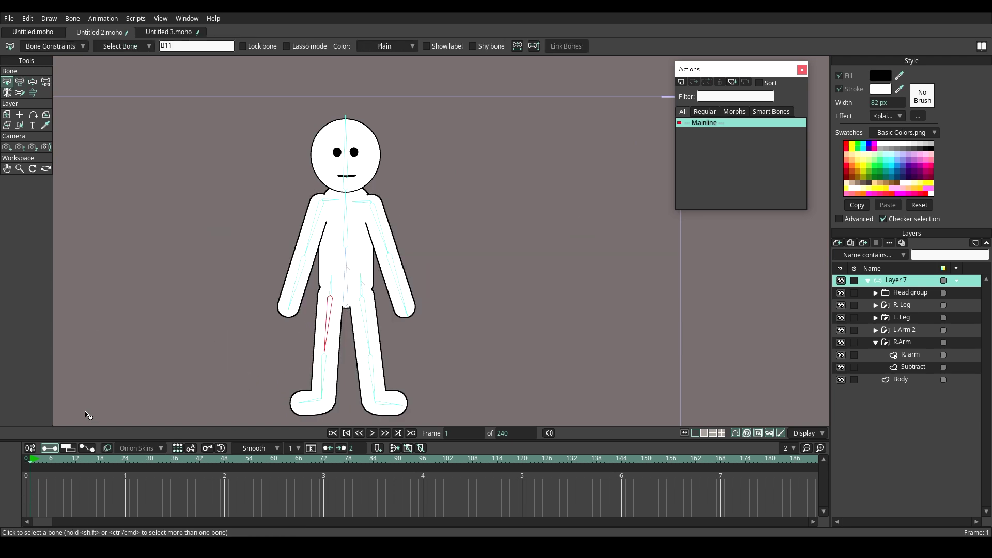
left_click(23, 466)
scroll(392, 225, "up", 3)
left_click(264, 214)
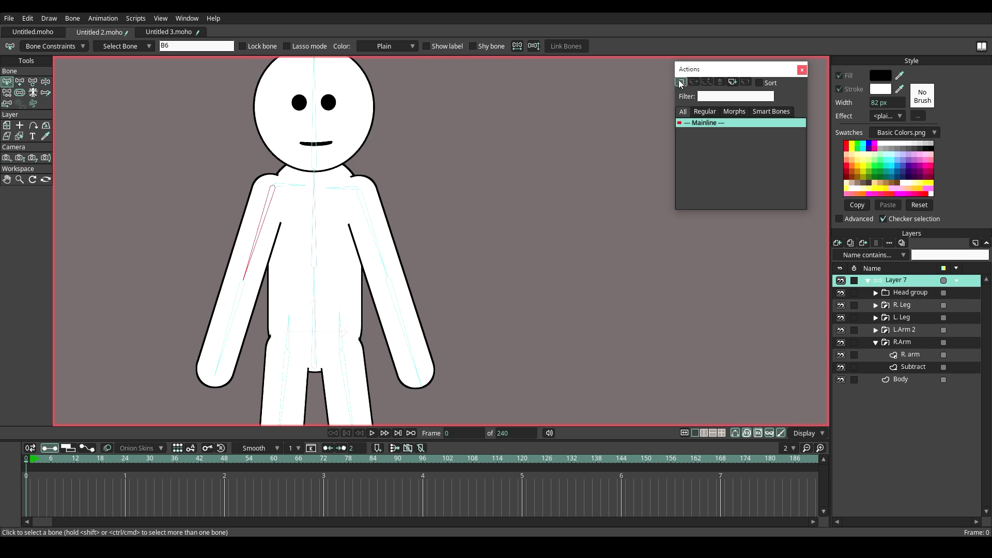
key("ctrl+k")
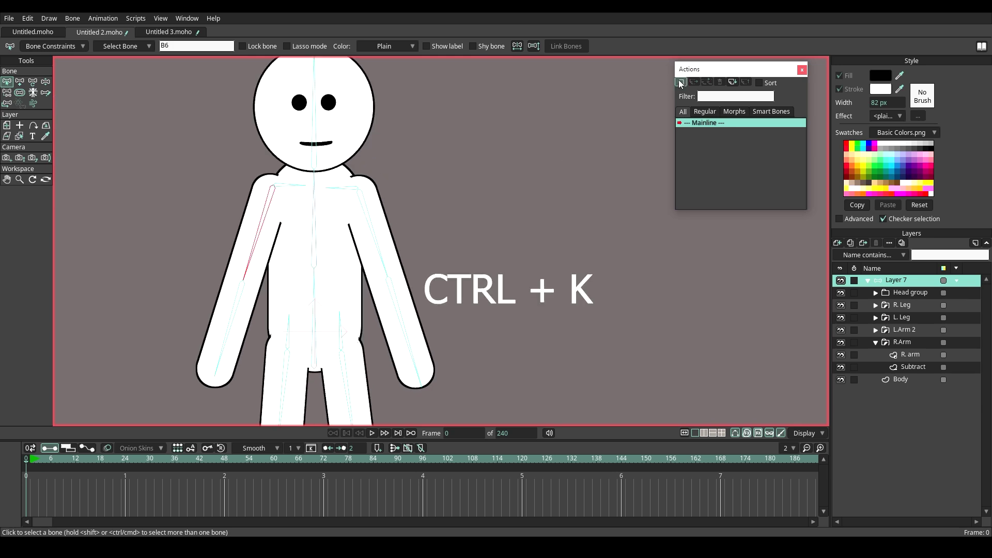
left_click(680, 83)
left_click(497, 310)
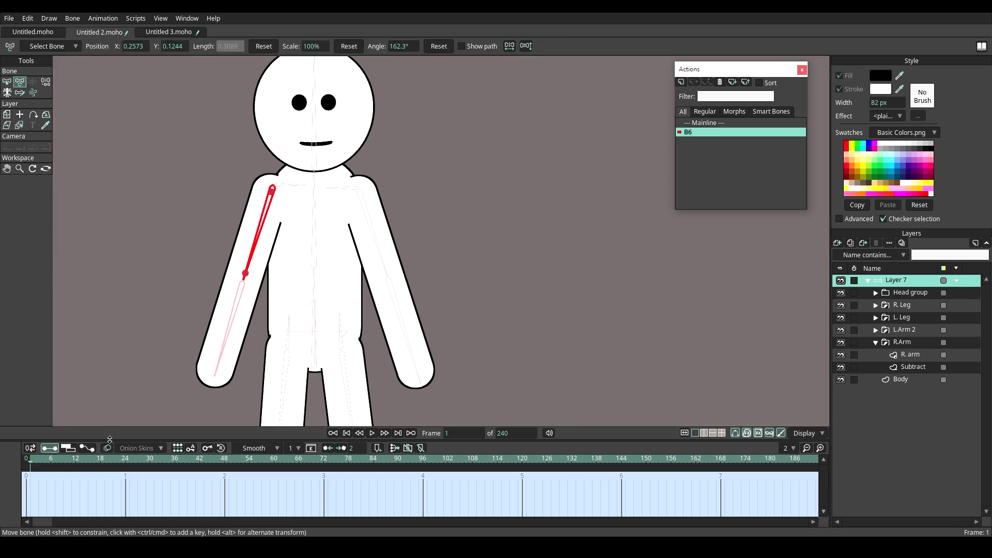
Step: At frame 24 of the action, rotate the right upper arm out to horizontal and adjust the shoulder bone to match
left_click(125, 448)
left_click_drag(267, 240, 181, 183)
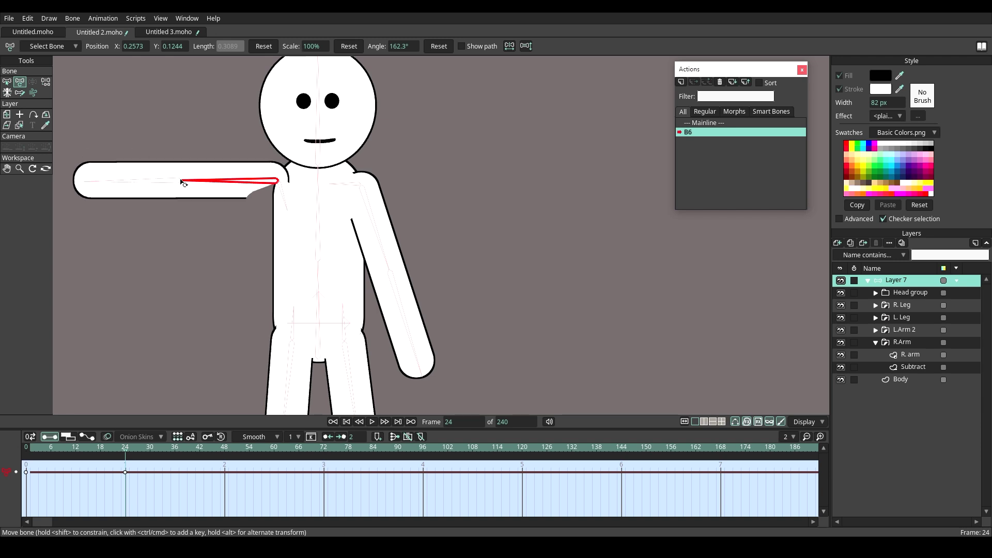
scroll(261, 188, "up", 3)
left_click(298, 198)
scroll(297, 197, "up", 3)
left_click_drag(300, 199, 285, 164)
left_click_drag(303, 169, 298, 126)
scroll(289, 166, "down", 3)
Step: Key a second right arm and shoulder pose beyond frame 24, preview the action and return to Mainline
left_click(195, 448)
left_click_drag(284, 200, 320, 177)
left_click(320, 178)
scroll(296, 204, "down", 2)
left_click_drag(31, 449, 206, 448)
double_click(704, 122)
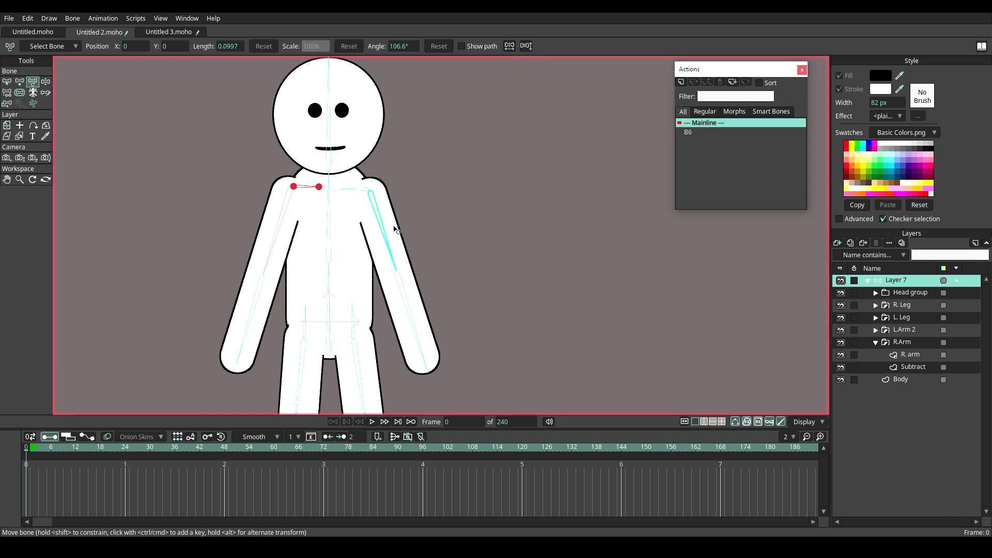
Step: Select the left upper-arm bone and create a smart bone action for it
left_click(7, 82)
left_click(385, 231)
left_click(681, 82)
left_click(509, 315)
Step: At frame 24 of the action, swing the left upper arm outward and adjust its shoulder bone
left_click(20, 81)
left_click(126, 447)
scroll(390, 178, "up", 3)
left_click_drag(394, 265, 406, 194)
left_click_drag(349, 226, 358, 202)
scroll(339, 197, "up", 2)
Step: At frame 48, raise the left upper arm further, correct its shoulder bone and return to Mainline
left_click(225, 447)
left_click_drag(454, 188, 364, 111)
left_click_drag(368, 253, 333, 204)
scroll(386, 251, "down", 5)
scroll(366, 330, "down", 4)
double_click(705, 123)
Step: Create a smart bone action for the left thigh bone and swing the leg outward at frame 24
scroll(386, 320, "up", 2)
left_click_drag(382, 279, 415, 227)
scroll(393, 232, "up", 2)
left_click_drag(288, 279, 287, 124)
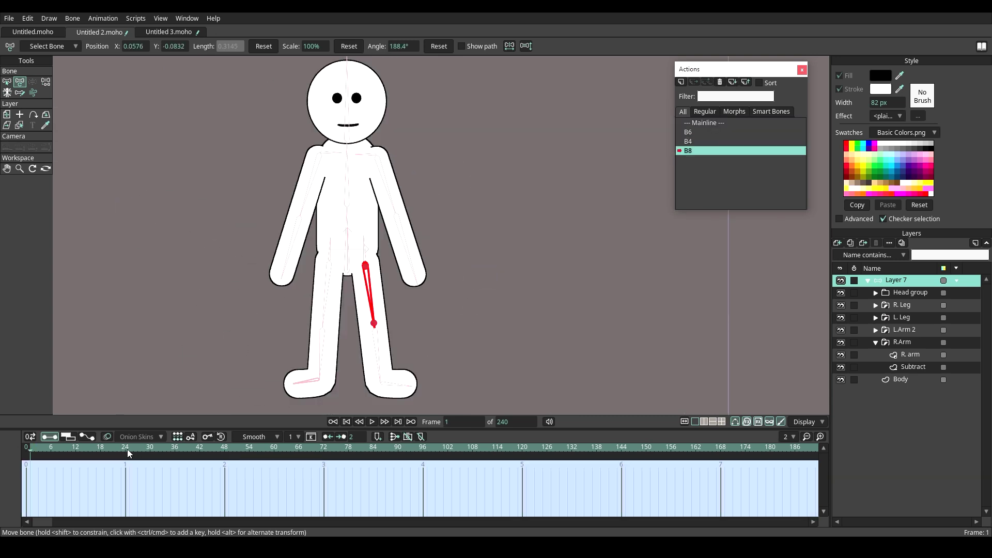
left_click_drag(368, 305, 383, 215)
scroll(349, 252, "up", 3)
Step: At frame 48, raise the left thigh further, adjust the left hip bone and return to Mainline
left_click(224, 448)
scroll(380, 317, "down", 2)
left_click_drag(455, 270, 432, 217)
left_click_drag(364, 248, 385, 247)
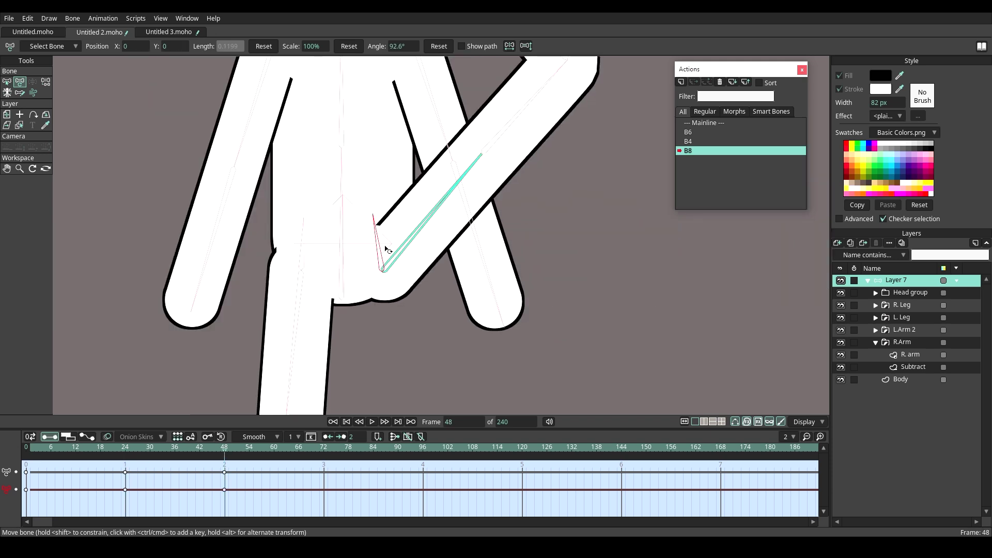
scroll(388, 248, "down", 3)
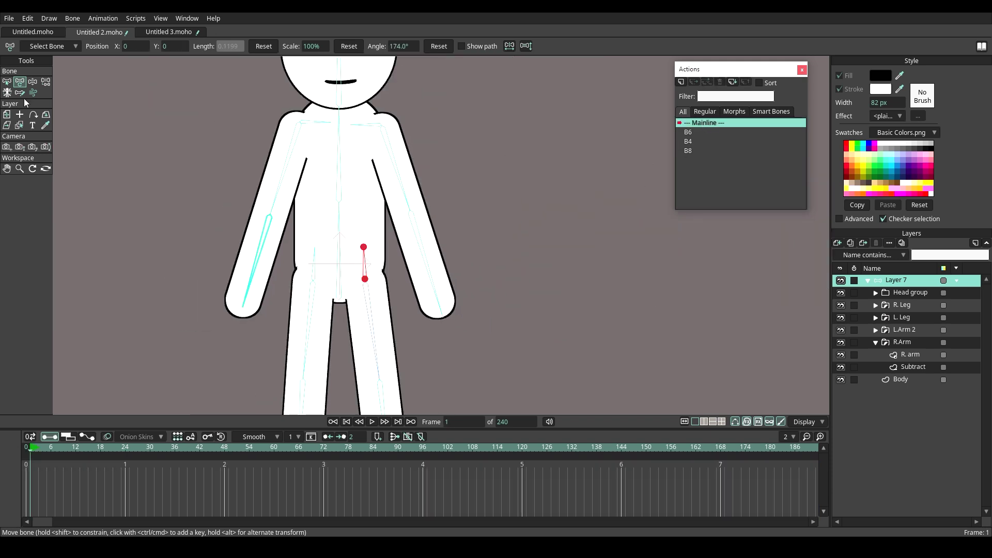
Step: Create a smart bone action for the right thigh bone and pose the thigh and hip bones outward at frame 24
left_click(7, 82)
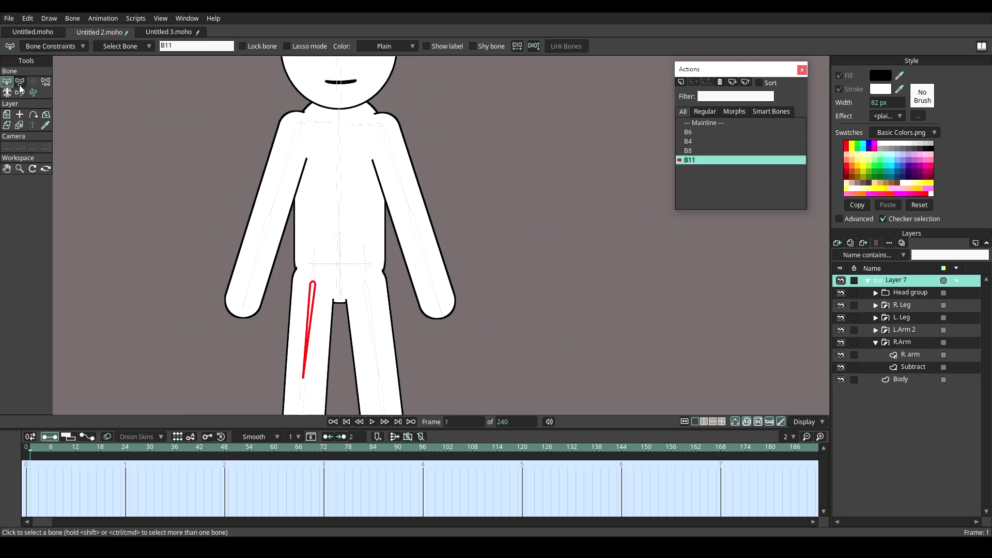
left_click(20, 82)
left_click(125, 448)
left_click_drag(307, 337, 257, 281)
scroll(318, 288, "up", 3)
left_click_drag(329, 278, 314, 259)
Step: Key the raised right leg pose at frame 48 and return to Mainline
left_click(224, 449)
scroll(247, 279, "down", 4)
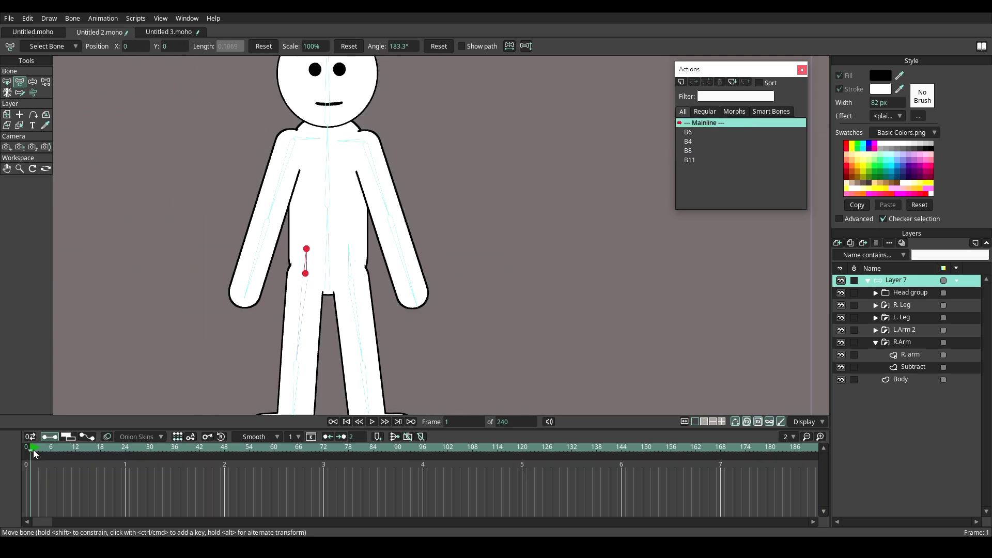
scroll(360, 216, "down", 2)
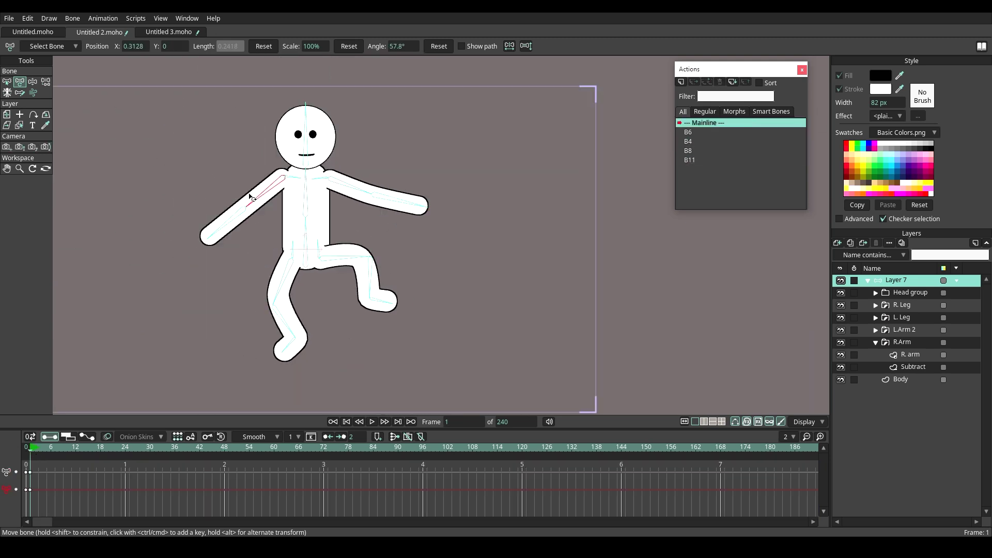
Step: Deselect all bones at frame 0 and add a separate vertical control bone beside the character's head
key("Escape")
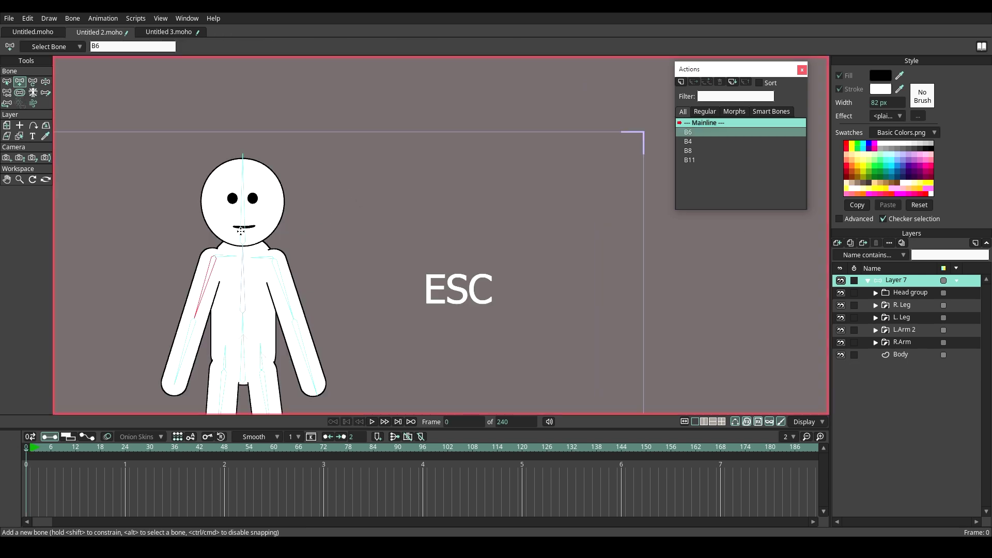
key("Escape")
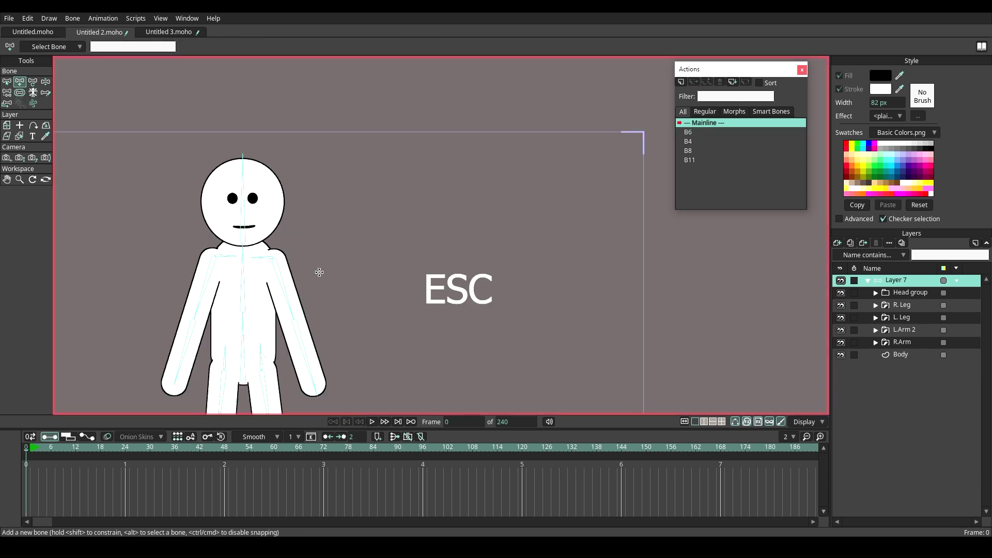
left_click(7, 82)
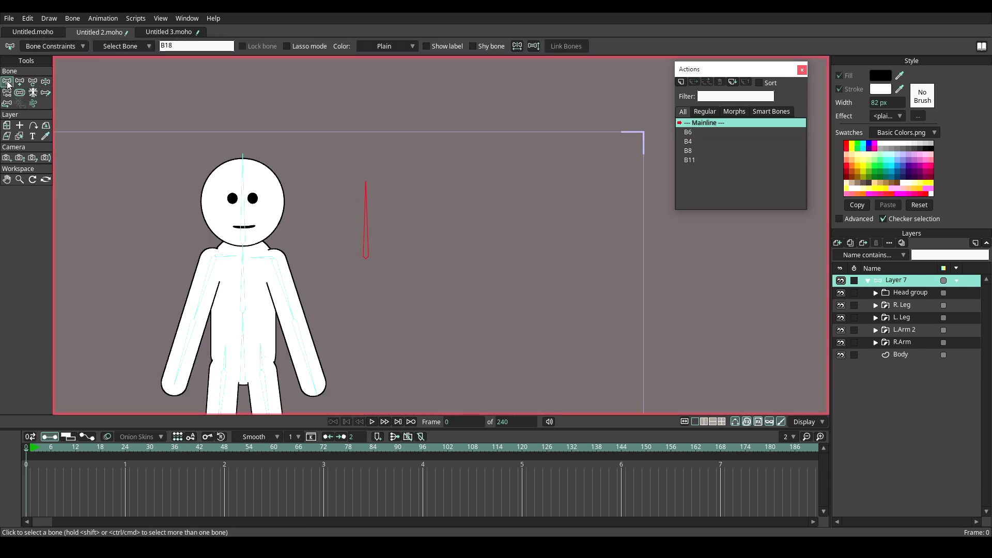
Step: Enable angle constraints of -70° to 70° on the new control bone and adjust its bone strength
left_click(52, 46)
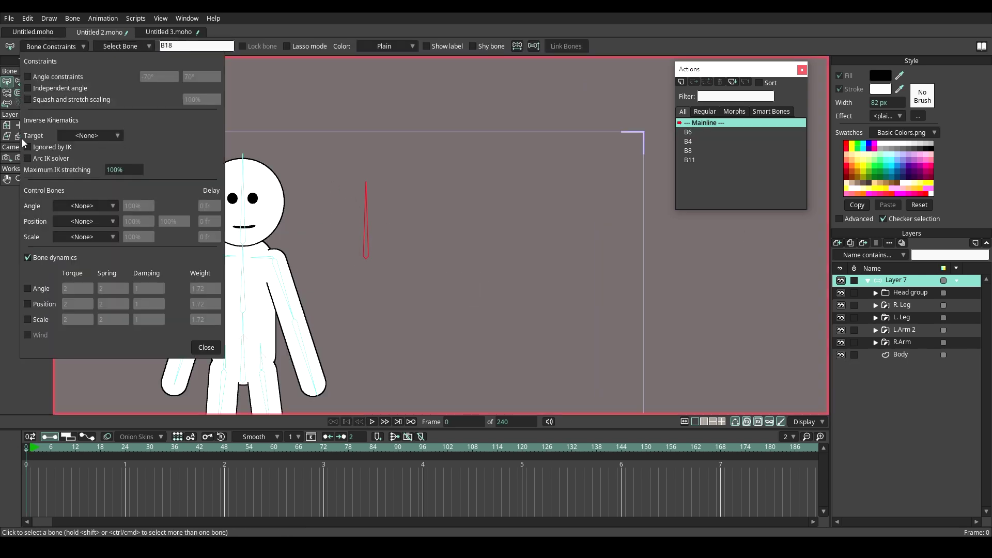
left_click(202, 349)
left_click(19, 92)
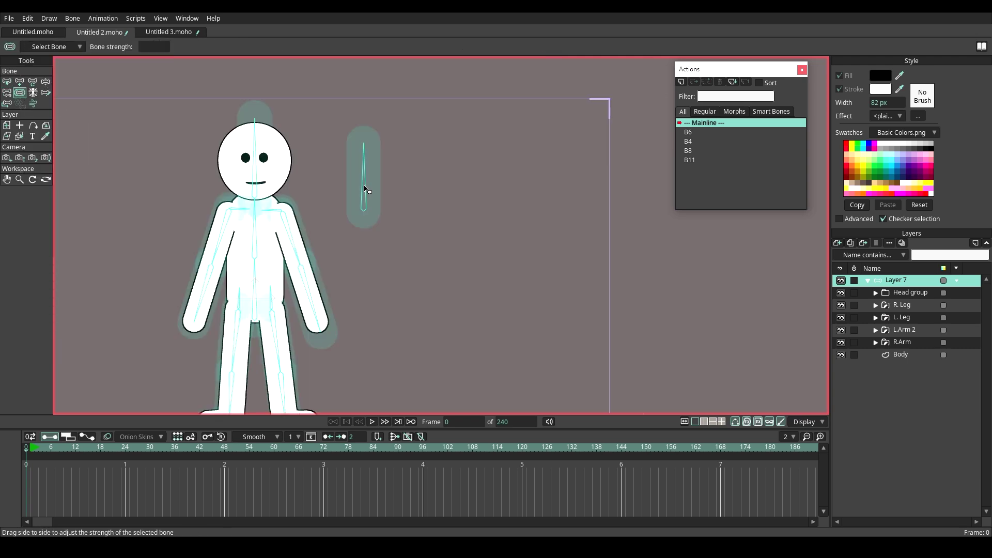
Step: Duplicate the control bone twice and space the copies out in a row beside it
left_click(33, 82)
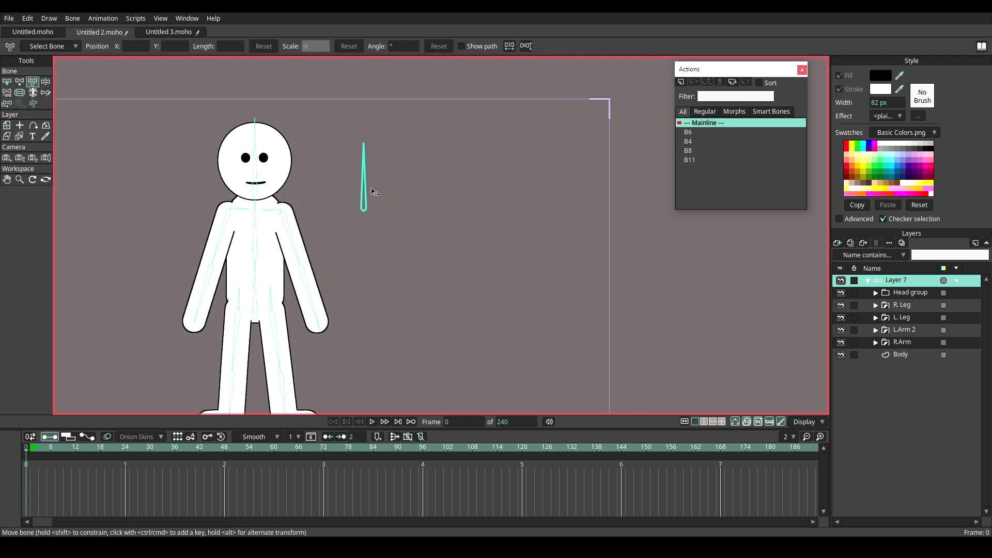
scroll(372, 190, "up", 1)
left_click_drag(360, 220, 428, 215)
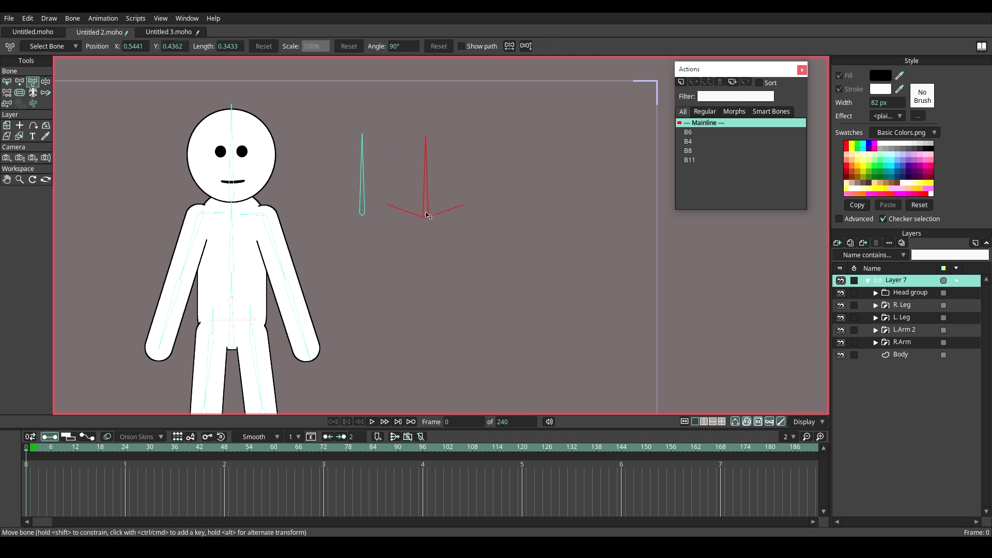
left_click_drag(362, 215, 500, 212)
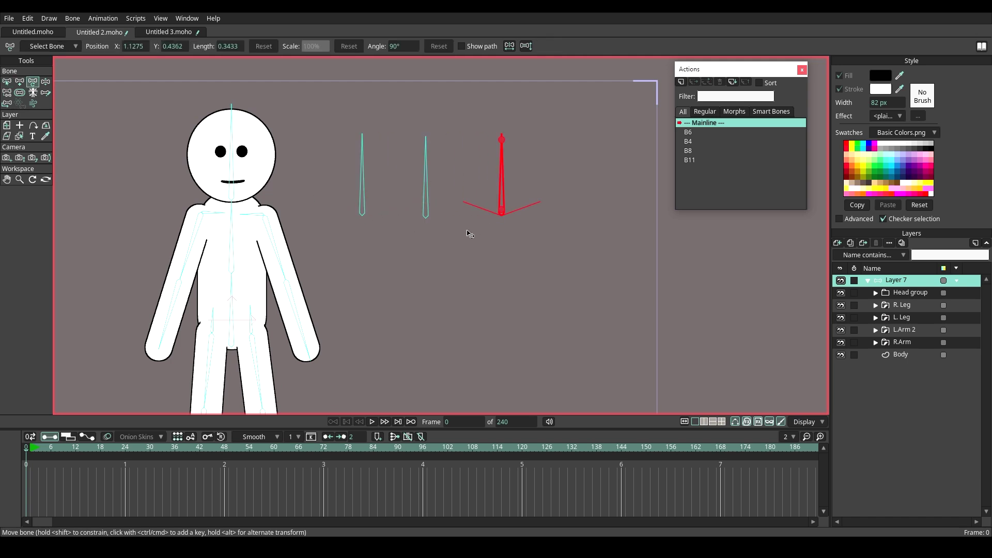
Step: Name the control bone nearest the character Eyes close and create a smart bone action for it
left_click(6, 81)
left_click(363, 187)
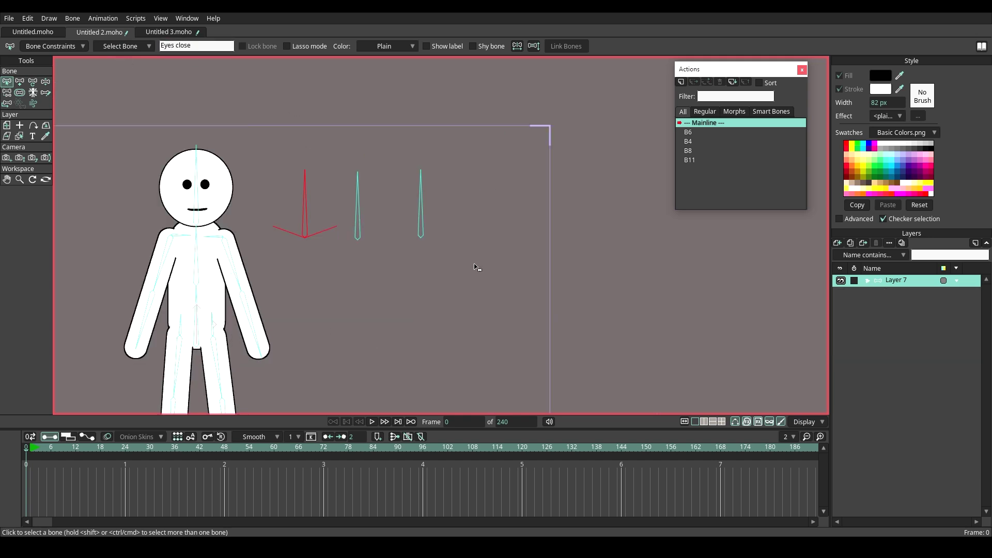
scroll(476, 268, "up", 1)
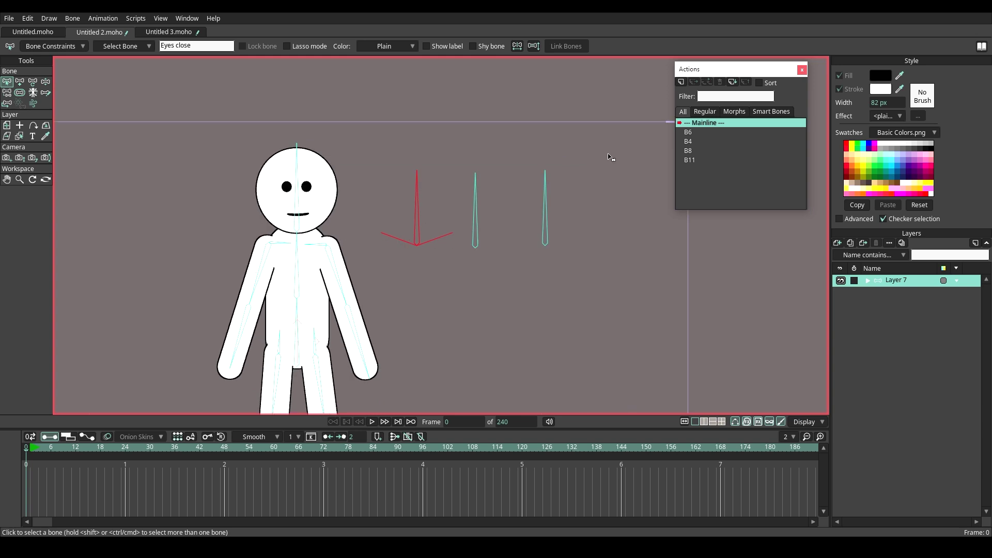
left_click(682, 83)
left_click(503, 305)
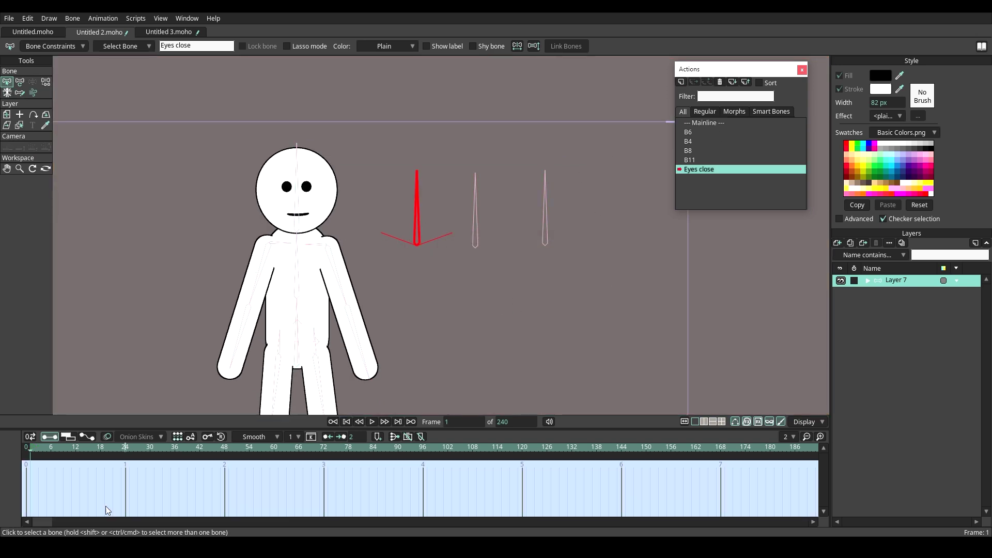
Step: At frame 24 of the Eyes close action, rotate the control bone clockwise to its angle limit
left_click(20, 81)
scroll(383, 192, "up", 2)
left_click_drag(433, 202, 518, 270)
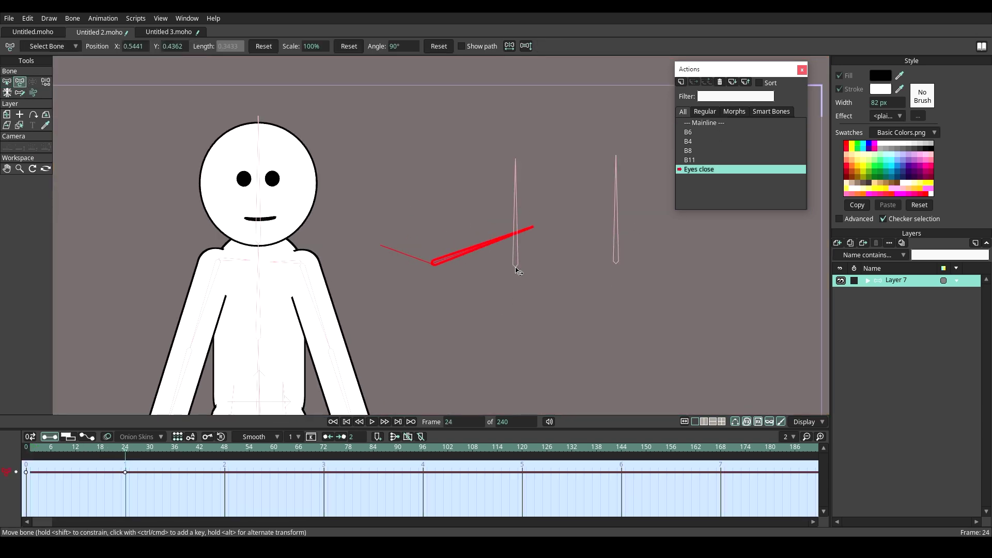
Step: Move all the eyelid points in the Eyes layer down over the eyes at frame 24 and preview the closing motion
left_click(19, 125)
scroll(247, 184, "up", 2)
left_click(241, 185)
left_click(20, 81)
scroll(284, 146, "up", 3)
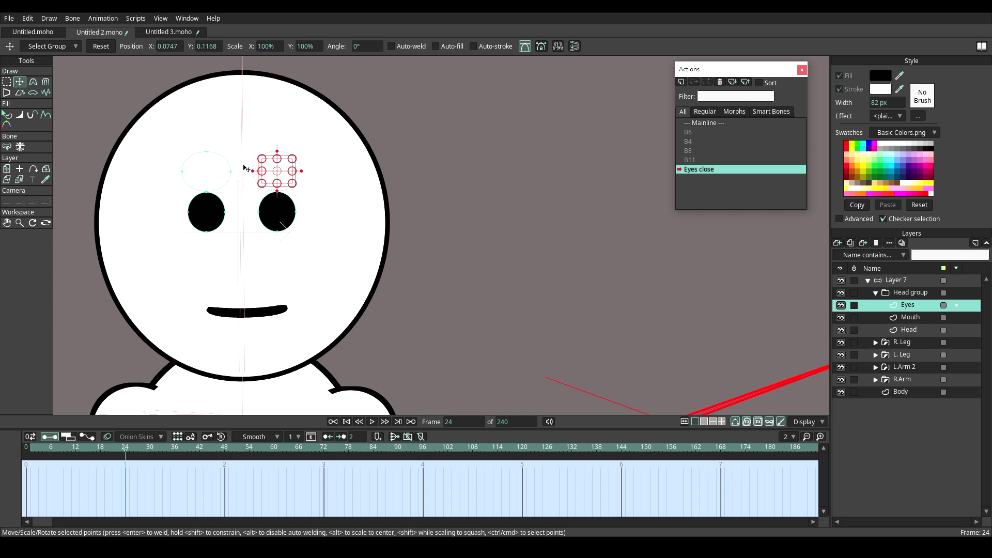
scroll(222, 170, "up", 2)
key("ctrl+a")
left_click_drag(219, 179, 220, 223)
scroll(220, 223, "down", 4)
left_click(29, 456)
left_click_drag(29, 458, 122, 469)
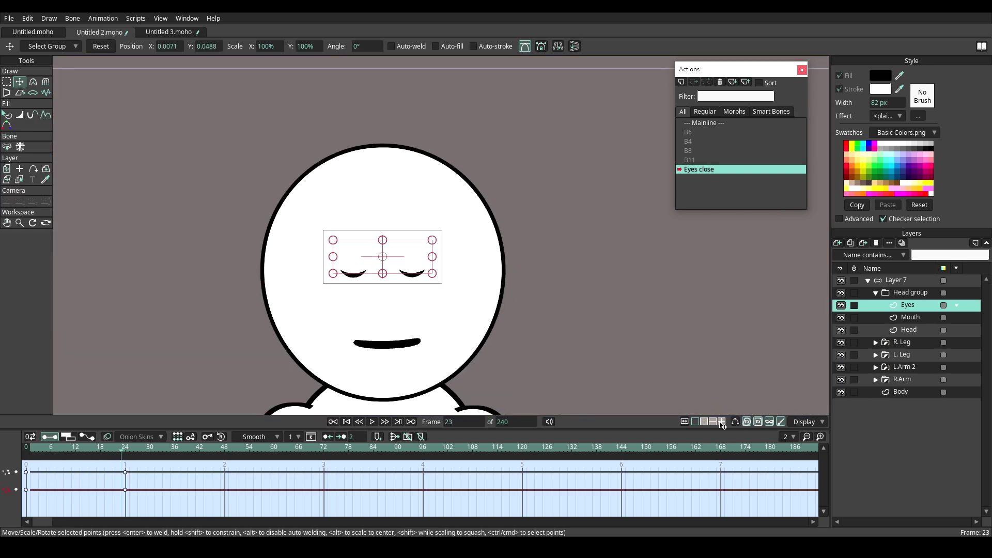
Step: Create a second smart bone action for the Eyes close bone and rotate that bone counterclockwise to its angle limit at frame 24
double_click(714, 123)
left_click(899, 280)
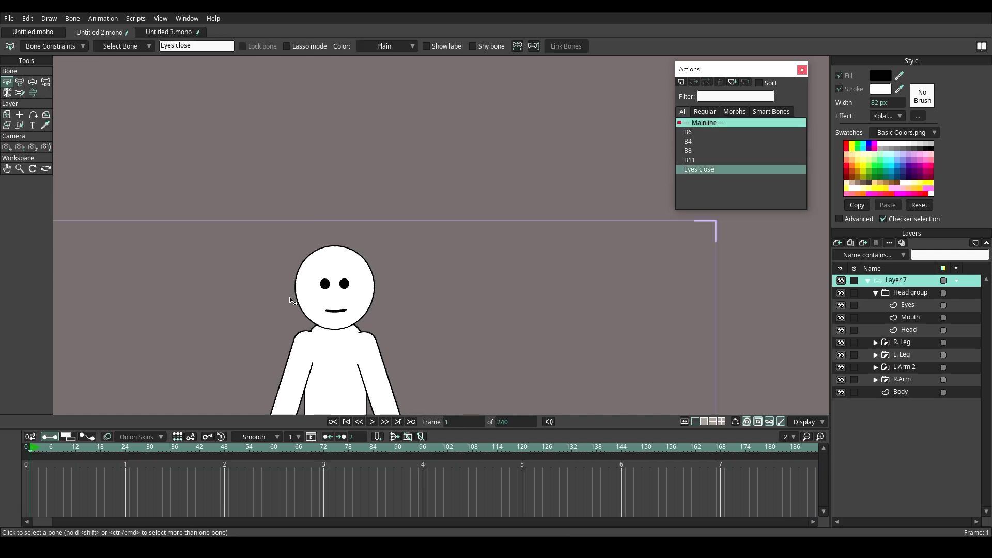
left_click(681, 82)
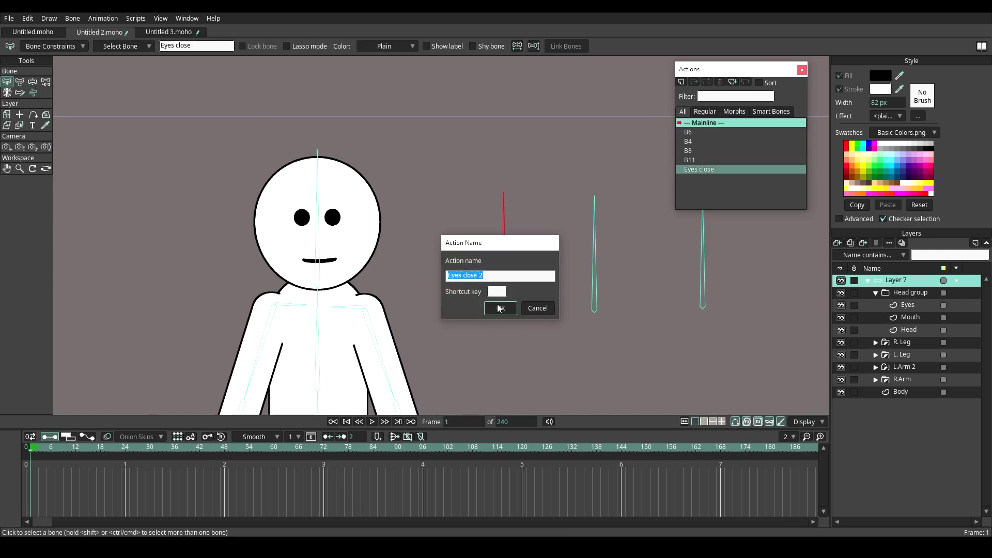
left_click(495, 309)
key("t")
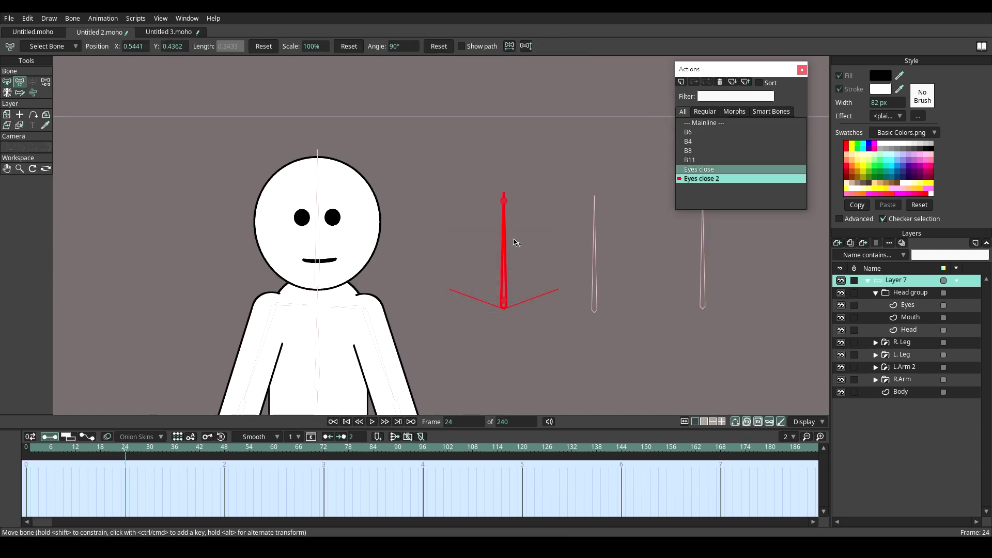
left_click_drag(506, 199, 399, 271)
Step: Place the Eyes layer's eyelid points over the lower part of the eyes at frame 24, leaving only thin upper arcs
left_click(29, 452)
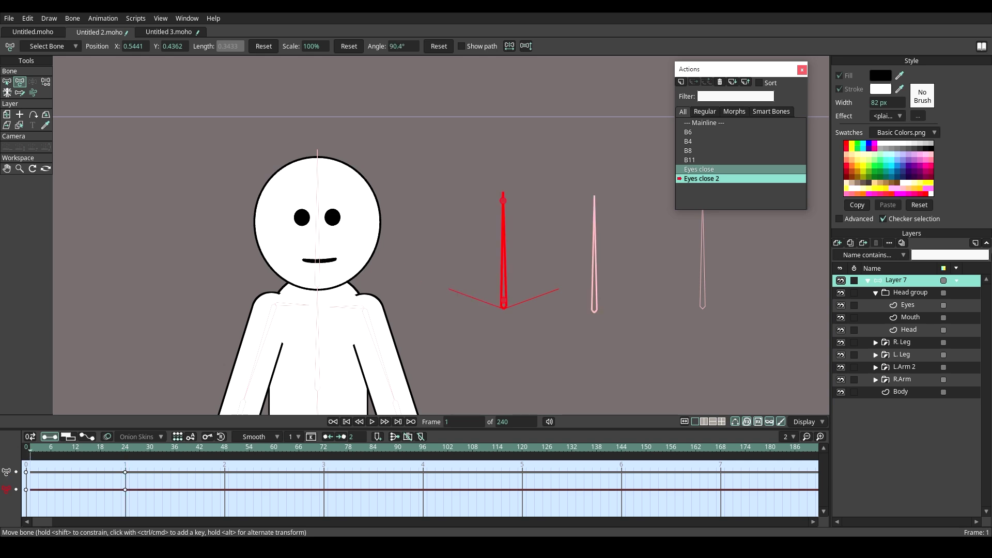
left_click(19, 125)
scroll(372, 207, "up", 2)
left_click(317, 223)
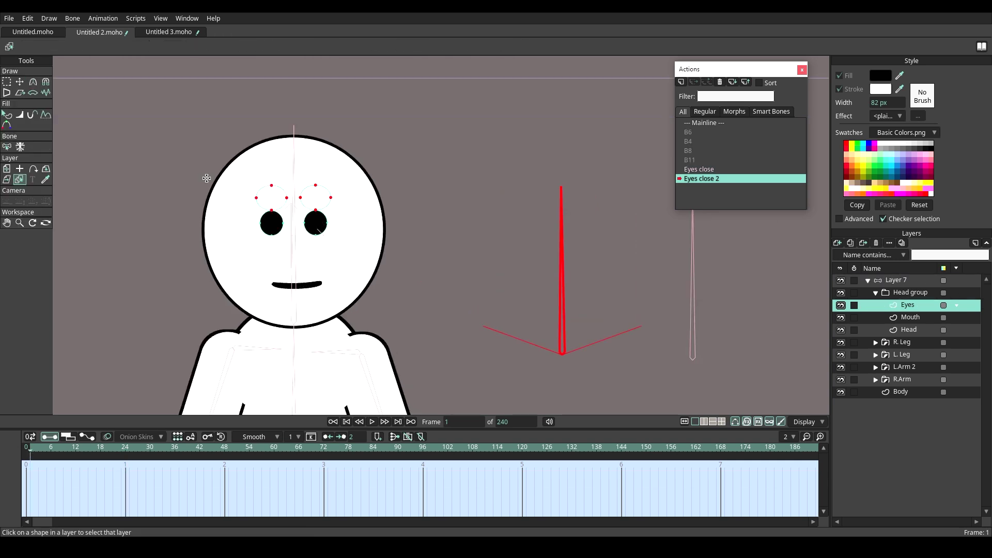
left_click(20, 82)
left_click_drag(322, 195, 323, 253)
left_click(124, 453)
scroll(322, 240, "up", 2)
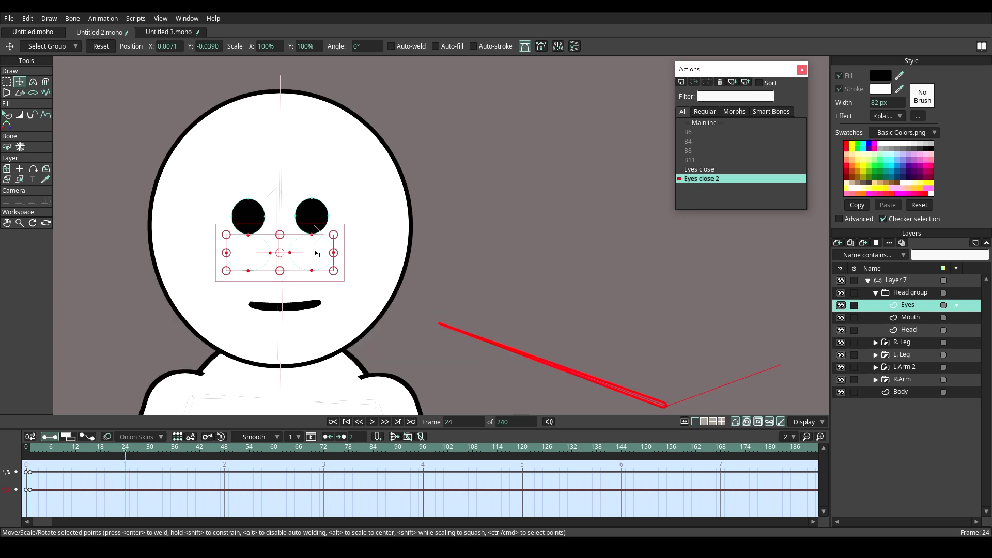
left_click_drag(310, 224, 310, 223)
Step: Return to the mainline and rotate the Eyes close bone to test its eye-closing motion
scroll(476, 214, "down", 2)
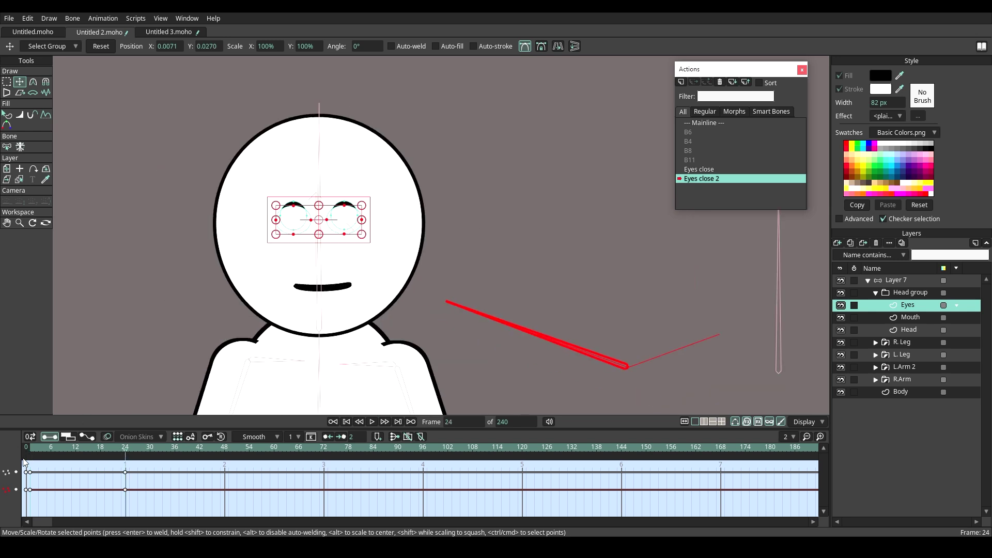
double_click(733, 125)
left_click(897, 281)
left_click(23, 81)
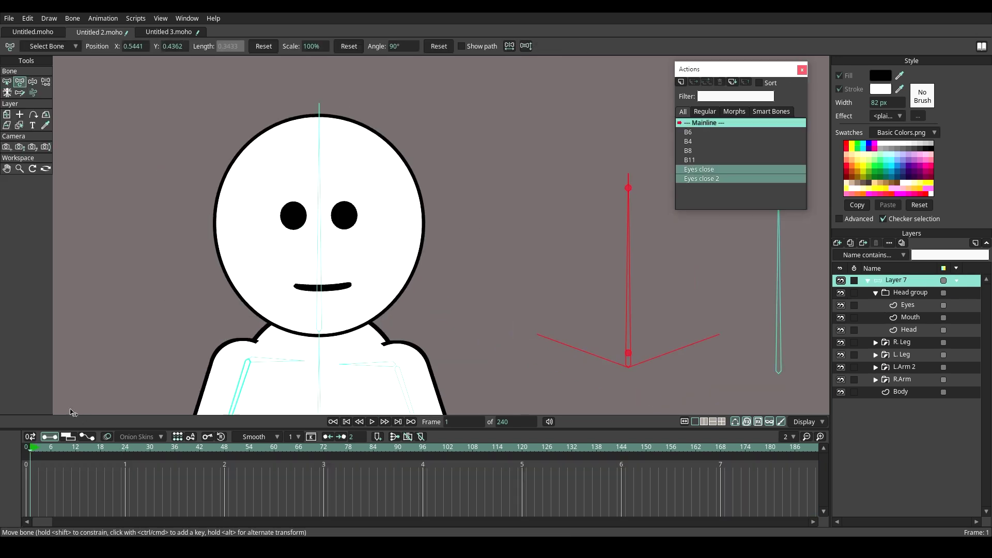
left_click_drag(628, 288, 737, 340)
scroll(546, 279, "down", 2)
Step: At frame 0, name the middle control bone Mouth open and create a smart bone action for it
left_click(26, 446)
left_click(6, 81)
scroll(115, 122, "down", 2)
left_click(618, 281)
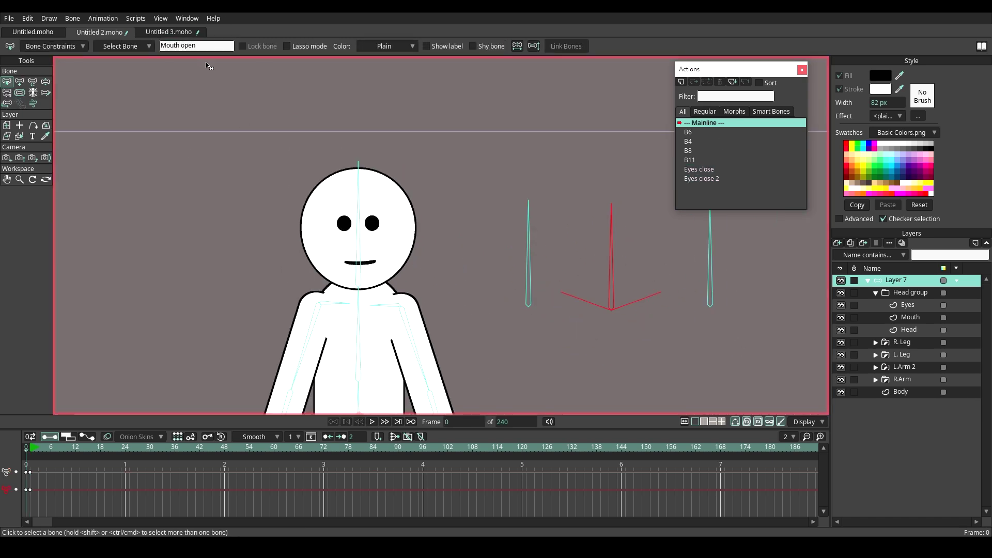
left_click(681, 82)
left_click(544, 315)
Step: At frame 24 of the Mouth open action, rotate the control bone clockwise to its angle limit
left_click(125, 448)
left_click(20, 82)
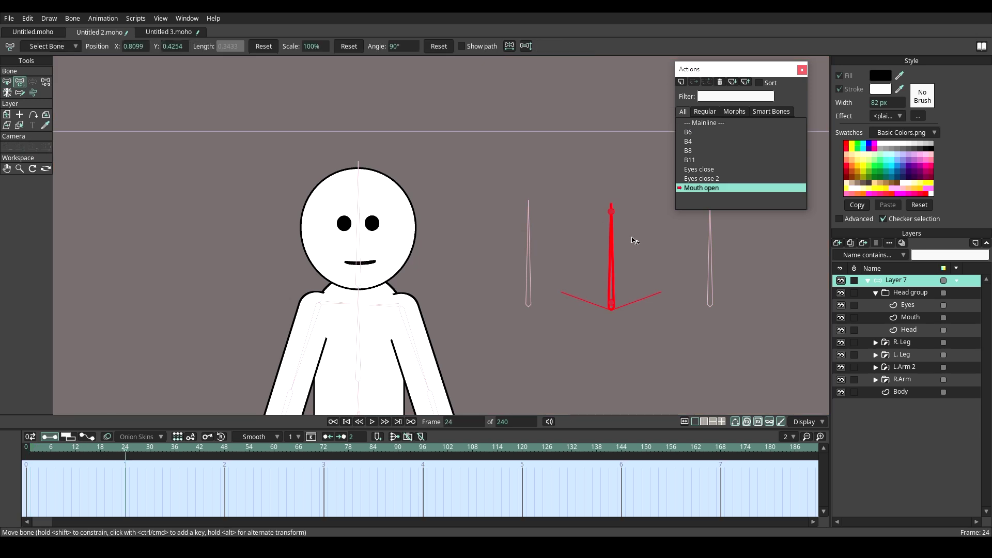
left_click_drag(611, 221, 709, 277)
Step: Reshape the Mouth layer at frame 24 into a wide open smile by lowering its bottom edge and pulling the corners outward and up
scroll(420, 263, "up", 3)
left_click(20, 136)
left_click(316, 262)
left_click(20, 82)
scroll(327, 221, "up", 4)
left_click_drag(305, 304, 302, 356)
left_click(45, 82)
left_click_drag(276, 293, 237, 275)
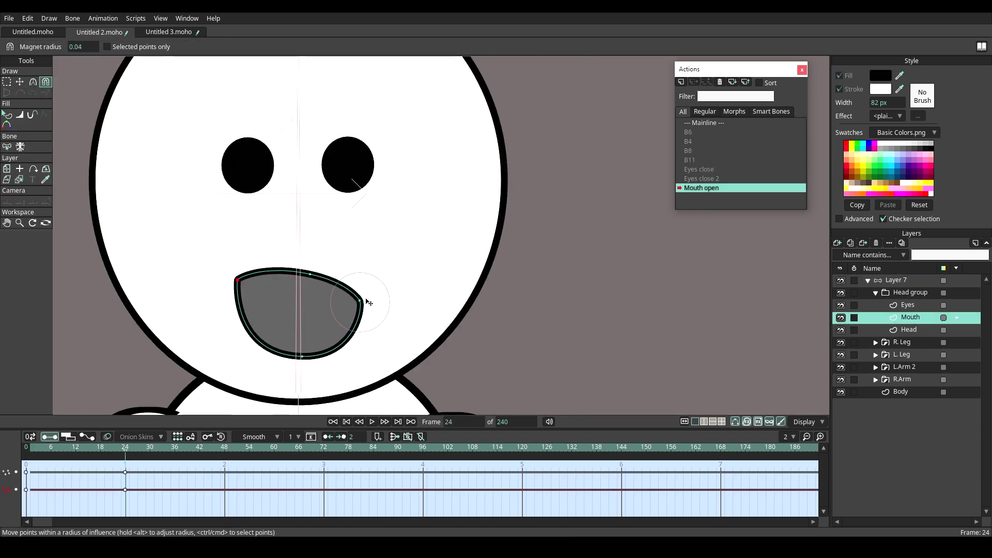
left_click_drag(355, 299, 363, 275)
Step: Pull the chin of the Head layer slightly down with the Magnet tool in the Mouth open action
scroll(363, 275, "down", 4)
left_click(19, 179)
left_click(269, 238)
left_click(46, 81)
left_click_drag(328, 336, 332, 346)
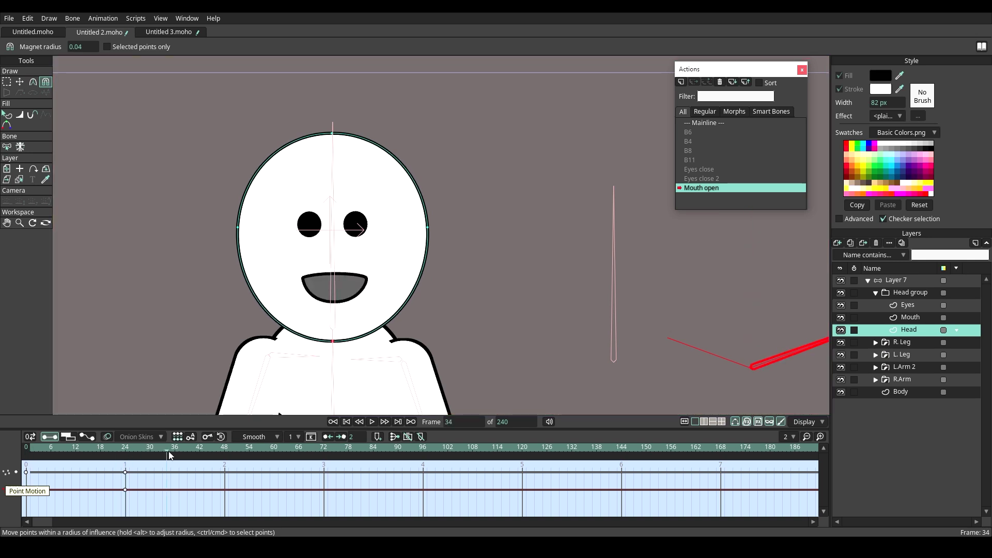
Step: Nudge the points of the open mouth slightly down in the Mouth open action
left_click(20, 180)
left_click(334, 281)
scroll(334, 259, "up", 2)
left_click(6, 169)
left_click(20, 82)
left_click_drag(346, 292, 347, 296)
Step: Return to the mainline and test the facial controls by rotating the Mouth open and Eyes close bones
double_click(716, 123)
mouse_move(593, 258)
left_mouse_down()
mouse_move(649, 314)
mouse_move(593, 264)
left_mouse_up()
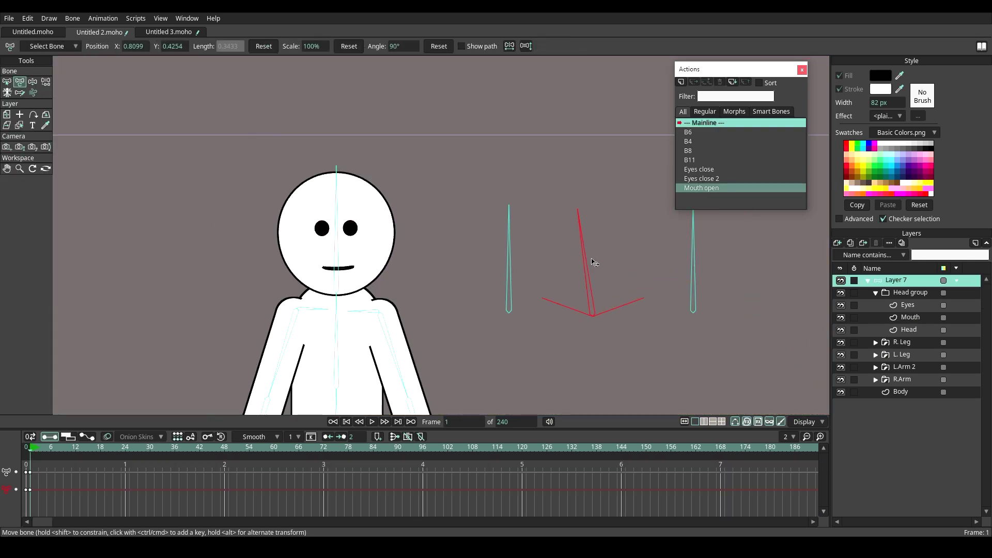
left_click_drag(509, 254, 407, 310)
left_click_drag(588, 269, 667, 317)
Step: Name the control bone farthest from the character Body rotation and widen its angle constraints to a full turn, starting at -180°
left_click(26, 449)
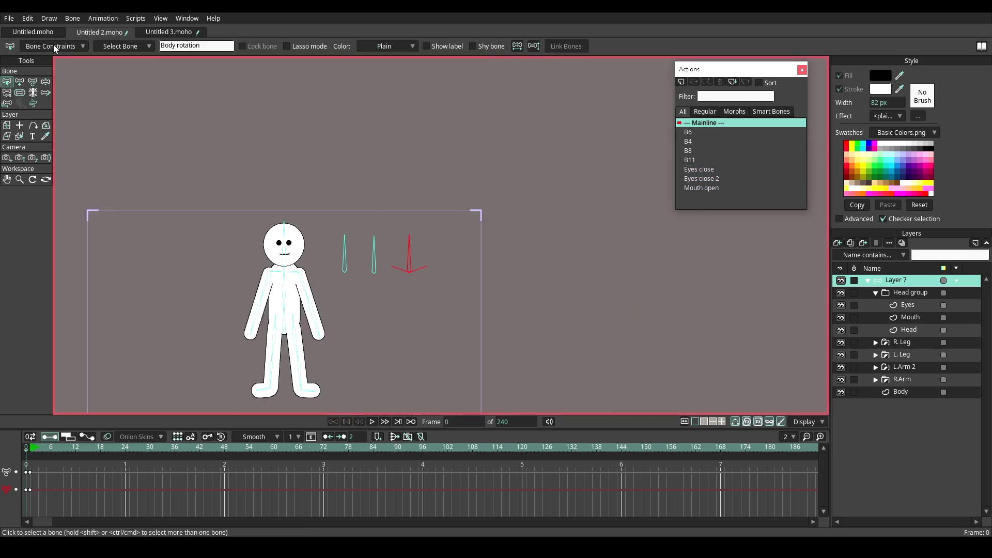
left_click(53, 45)
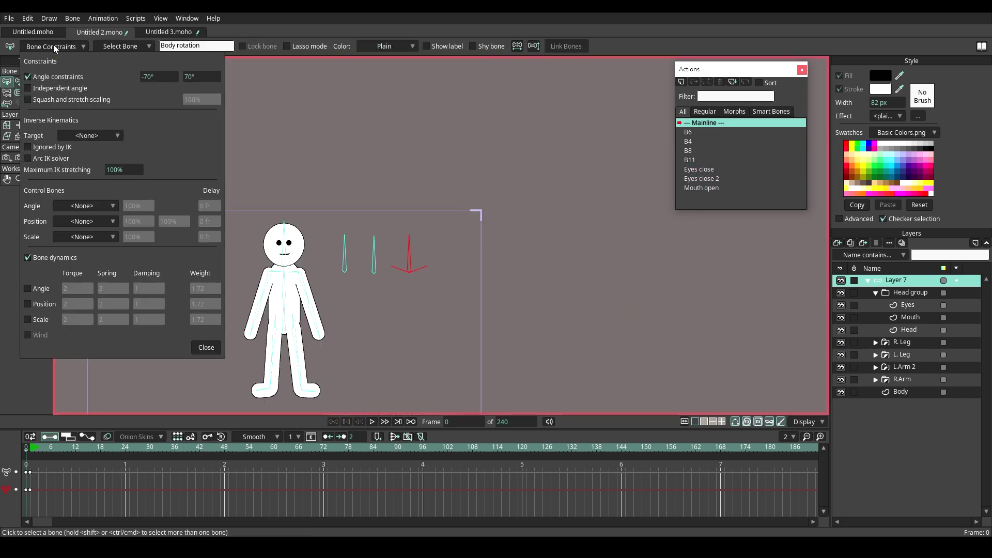
left_click(154, 77)
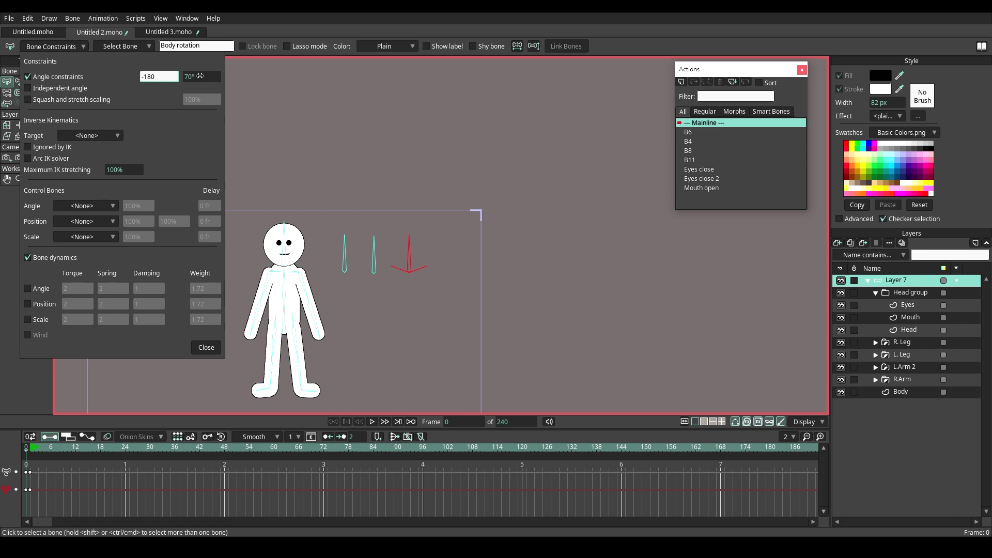
left_click(200, 76)
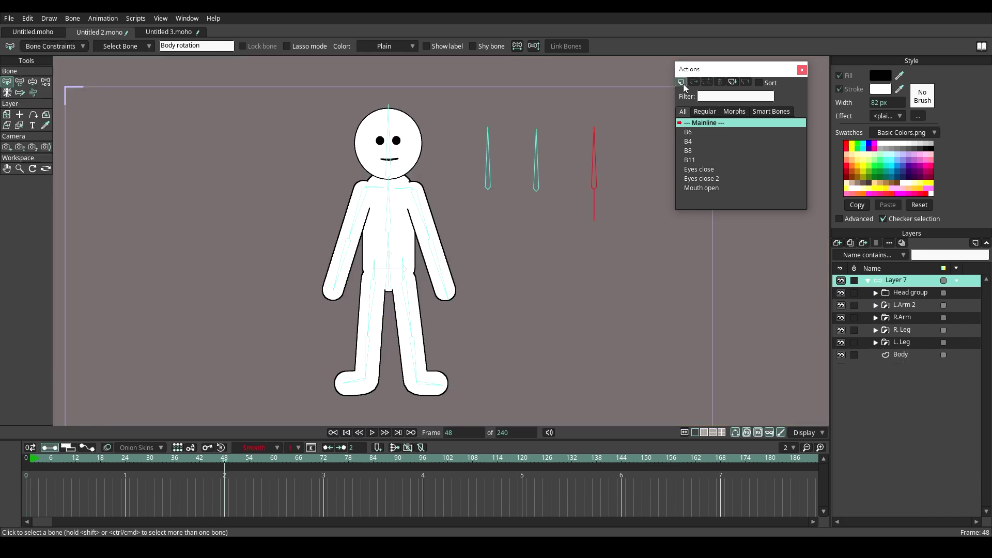
Step: Create a smart bone action for the Body rotation bone and hide the Head group, L.Arm 2, R.Arm and R. Leg layers
left_click(682, 84)
left_click(506, 307)
left_click(19, 83)
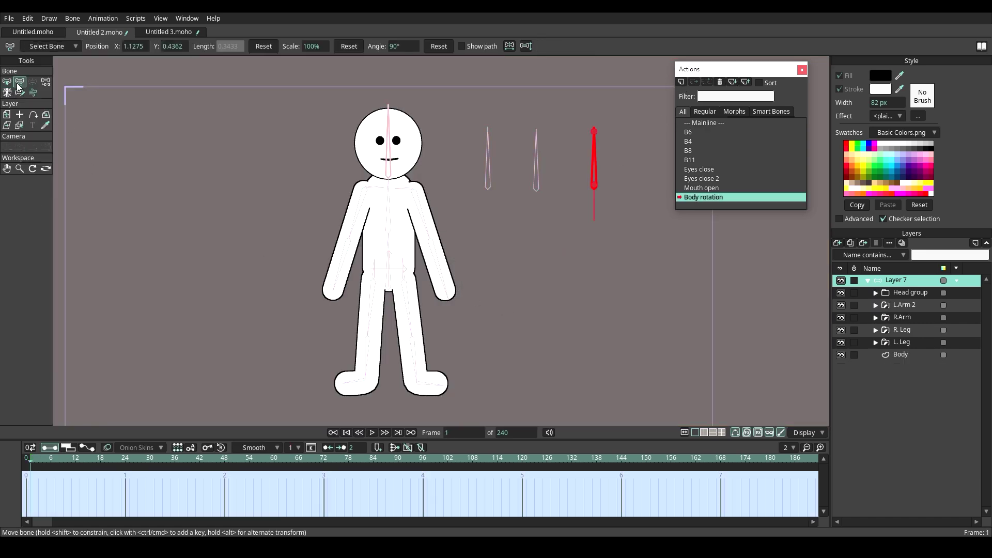
left_click_drag(845, 297, 838, 333)
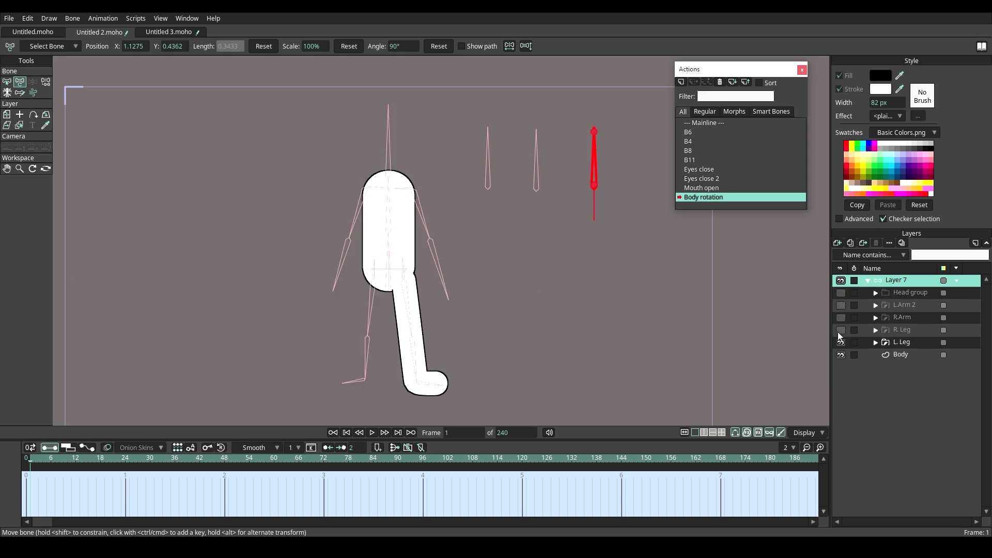
Step: Enable animated layer order in the depth sorting settings of Layer 7
left_click(888, 343)
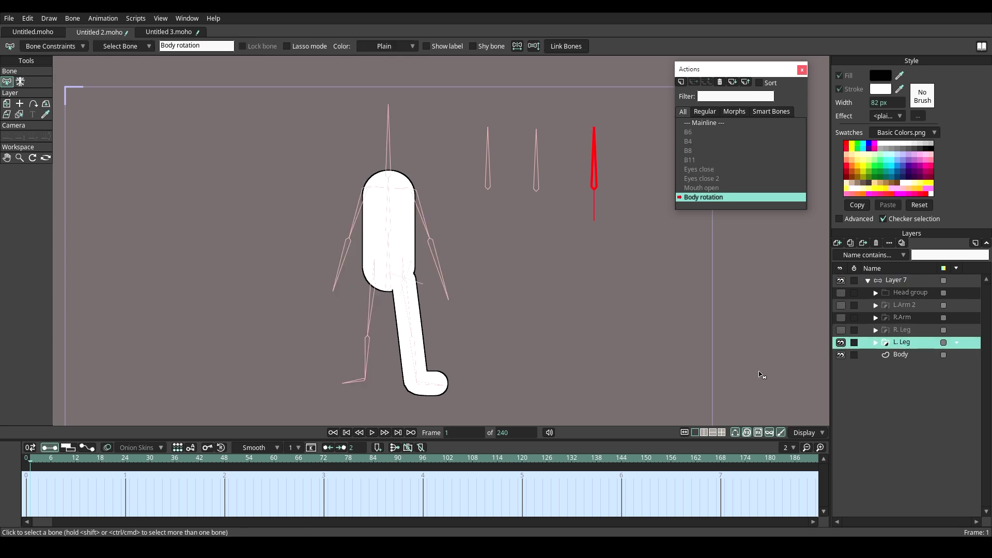
double_click(892, 281)
left_click(566, 139)
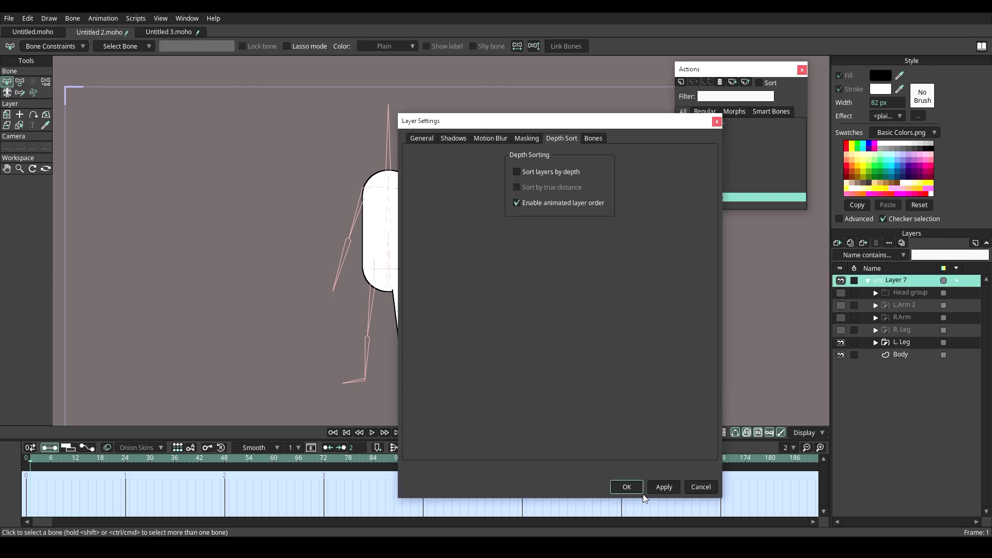
left_click(619, 489)
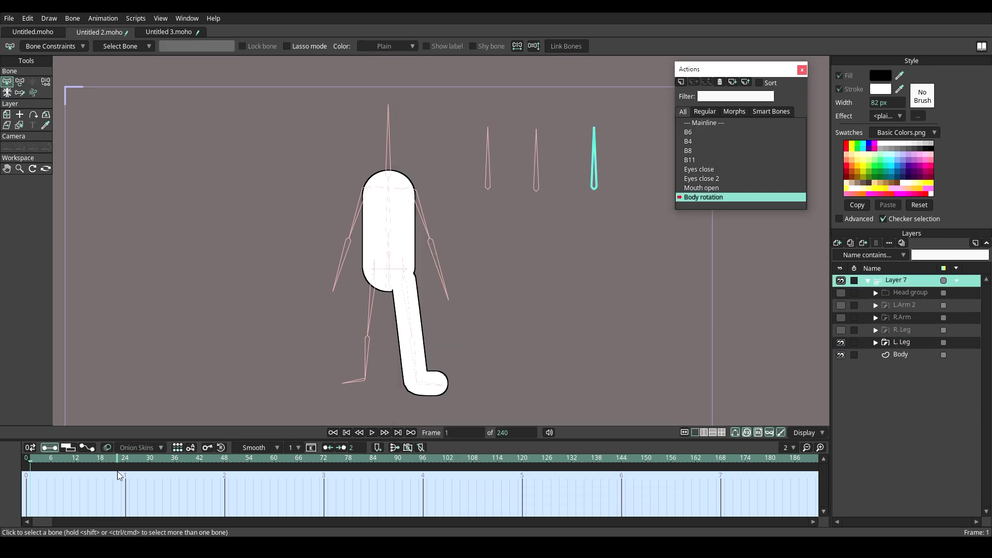
Step: At frame 48 of the Body rotation action, rotate the control bone to point straight down at -90°
left_click_drag(125, 460, 227, 464)
left_click(20, 82)
left_click_drag(592, 168, 594, 248)
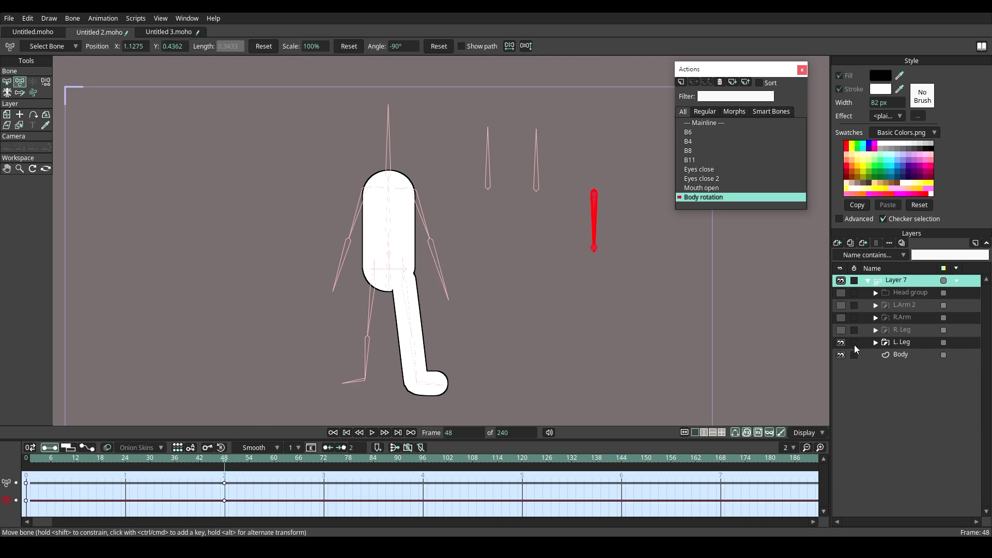
Step: At frame 24, pose the L. Leg bones upright under the middle of the body and shorten the lower-leg bone to about 91%
left_click_drag(39, 458, 125, 459)
scroll(406, 310, "up", 2)
left_click(414, 279)
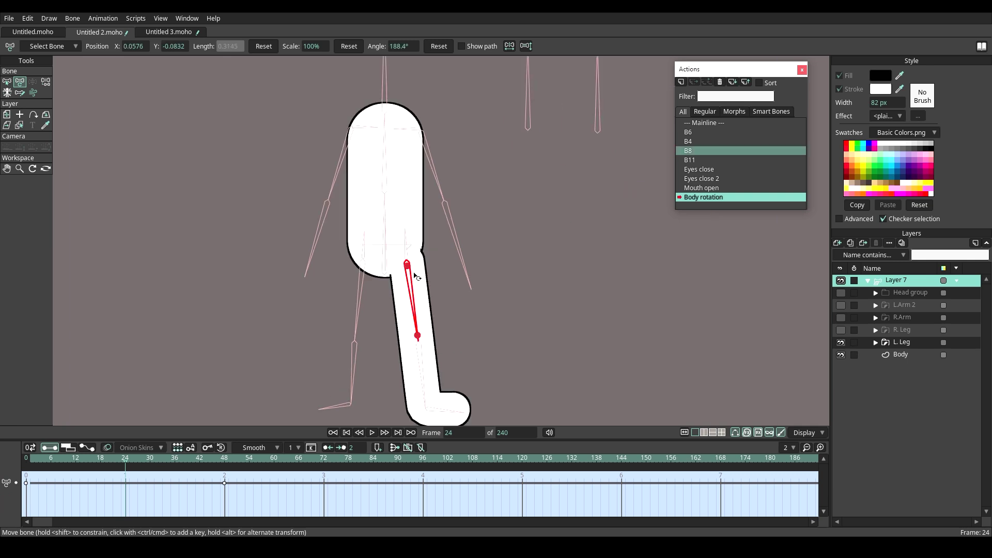
left_click_drag(411, 268, 389, 262)
scroll(390, 265, "down", 5)
scroll(392, 339, "up", 4)
left_click_drag(410, 369, 411, 364)
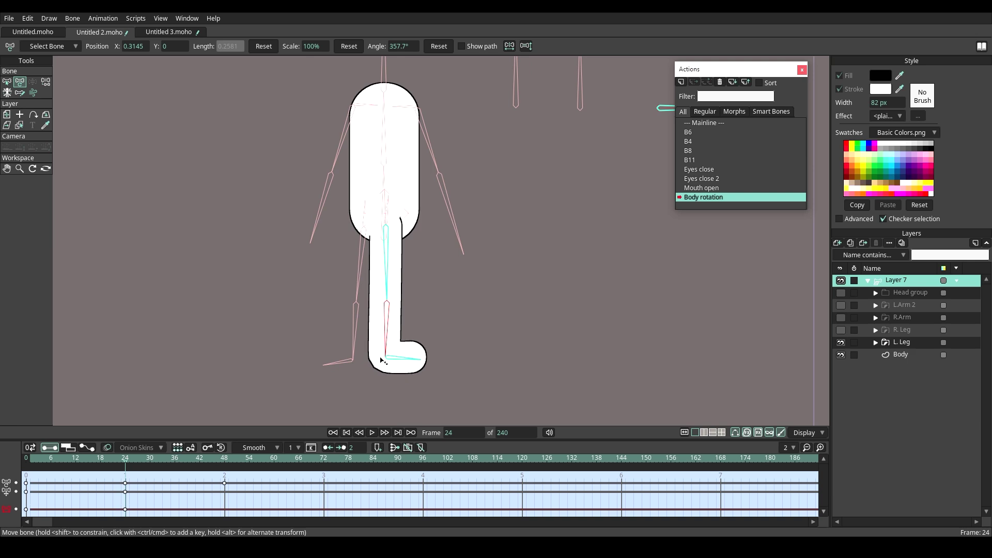
left_click(385, 347)
Step: Move the L. Leg layer below Body near the start of the action and check the order by scrubbing to frame 24
left_click(27, 463)
left_click(42, 460)
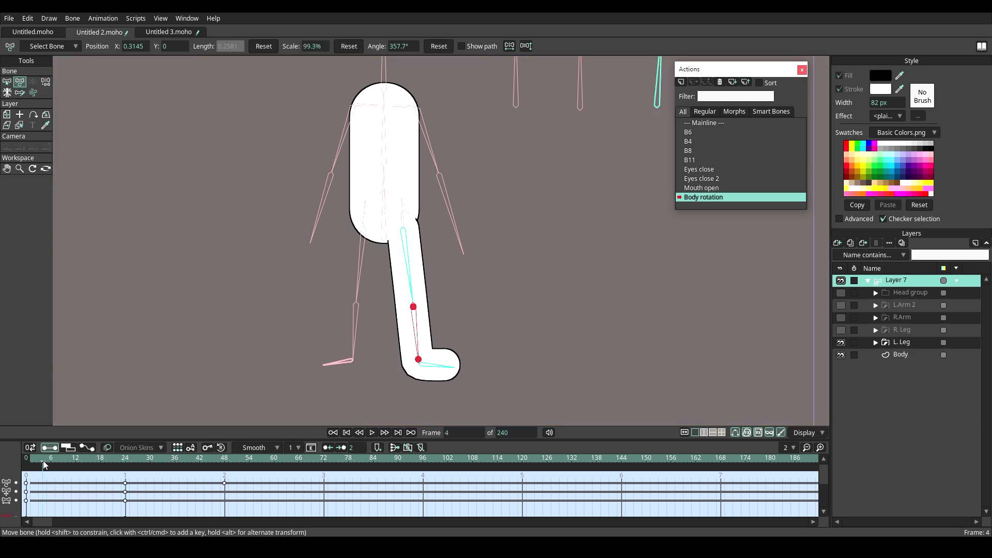
left_click_drag(897, 342, 895, 358)
left_click_drag(50, 460, 125, 474)
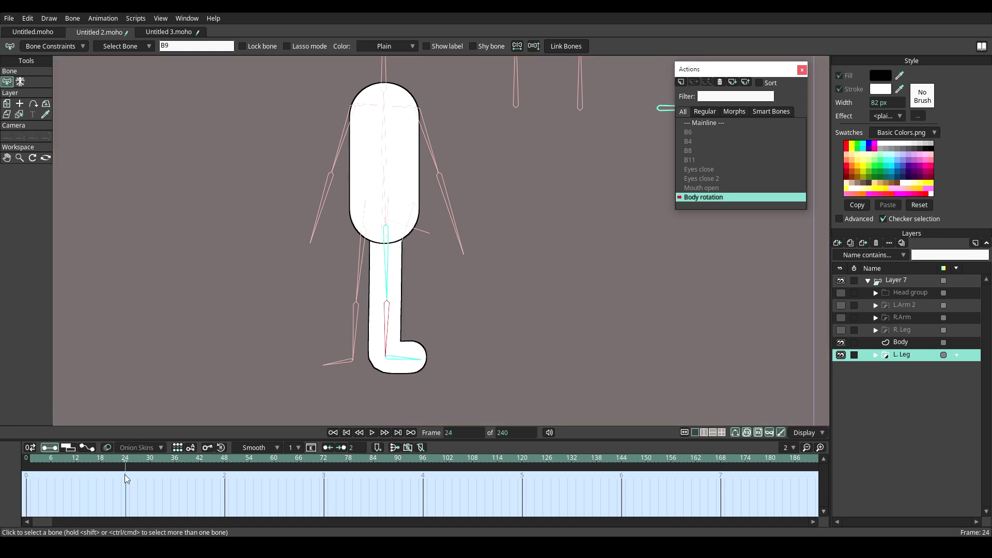
Step: At frame 48, swing the L. Leg bones across to the opposite hip and turn the foot to point the other way
left_click_drag(220, 477, 225, 476)
scroll(390, 247, "up", 1)
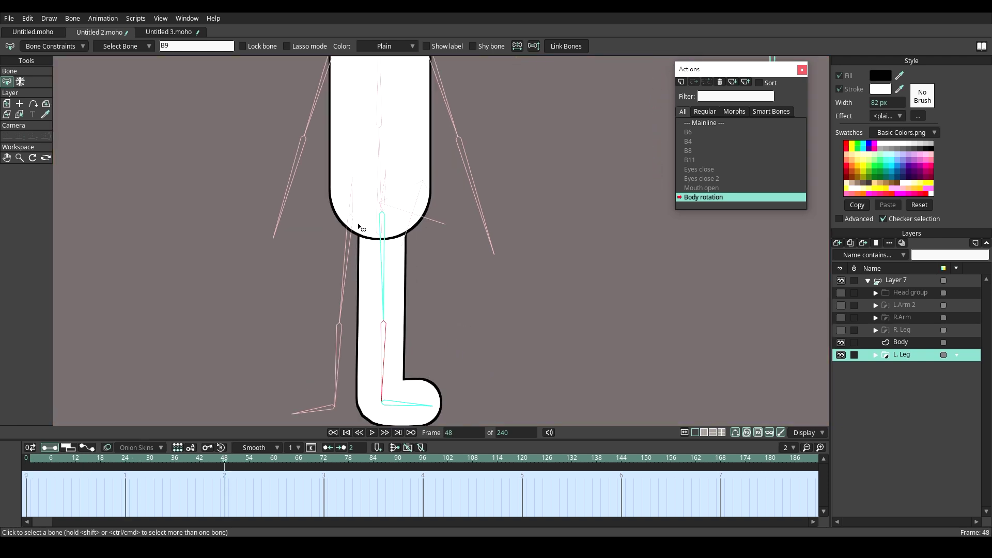
left_click(896, 280)
left_click(18, 84)
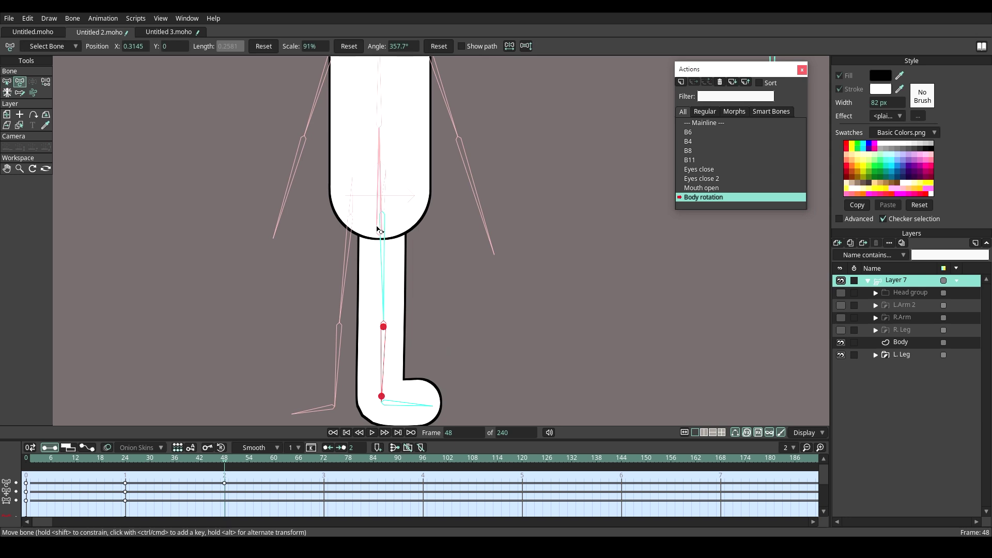
left_click_drag(385, 233, 339, 221)
scroll(338, 222, "down", 2)
left_click_drag(337, 268, 325, 271)
left_click_drag(315, 385, 274, 339)
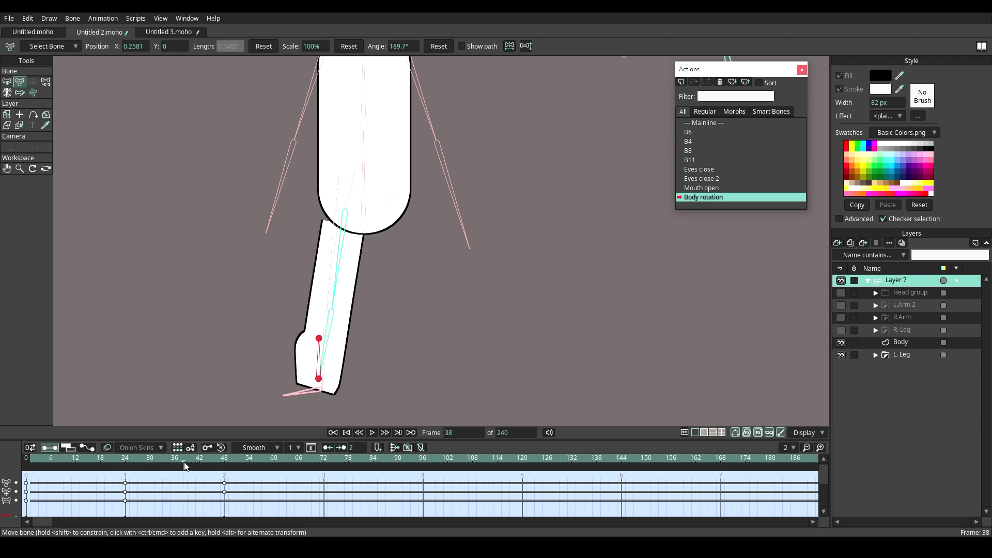
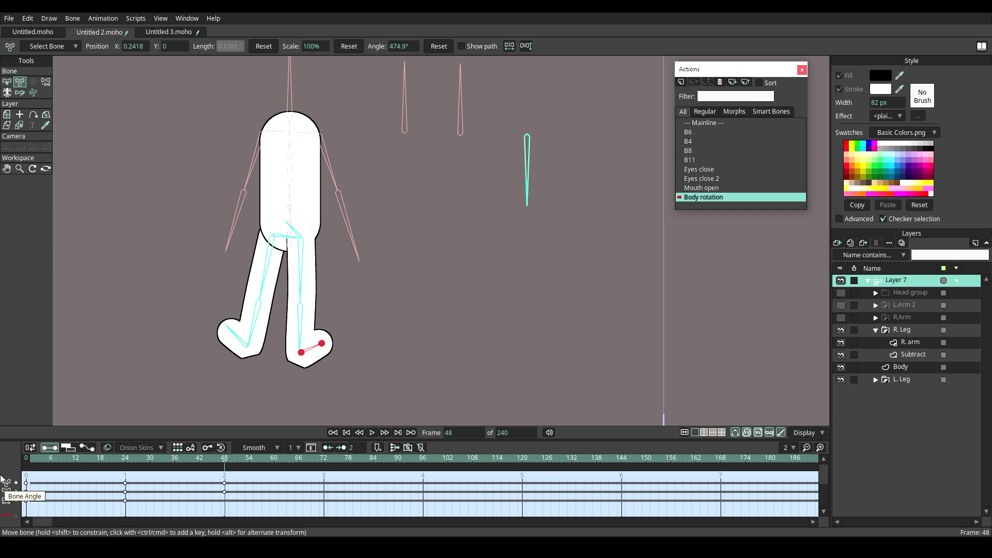
Step: Refine the R. Leg pose at frame 48 by angling its thigh outward and adjusting its hip bone, checking the motion from the start
left_click_drag(303, 280, 308, 279)
left_click_drag(25, 459, 225, 465)
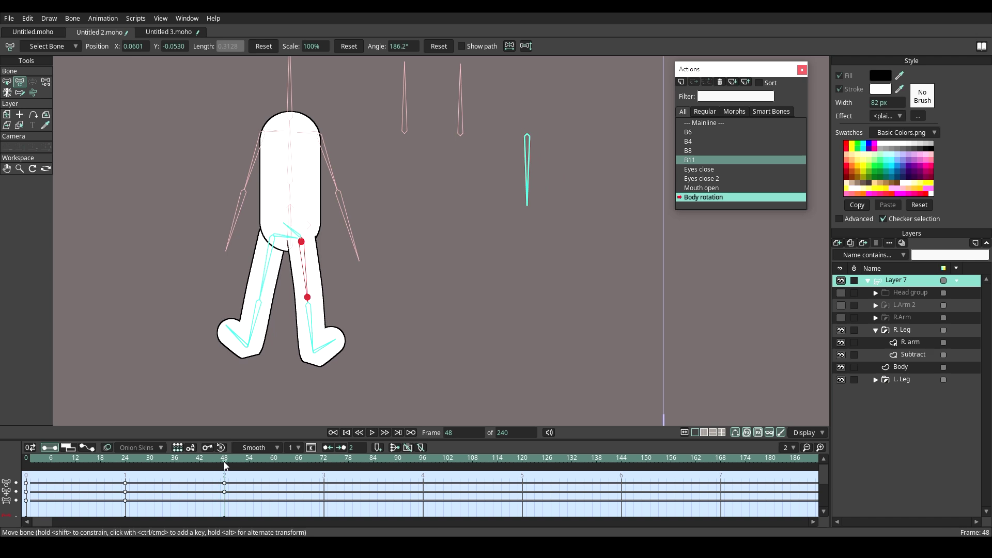
scroll(266, 316, "up", 2)
left_click(270, 253)
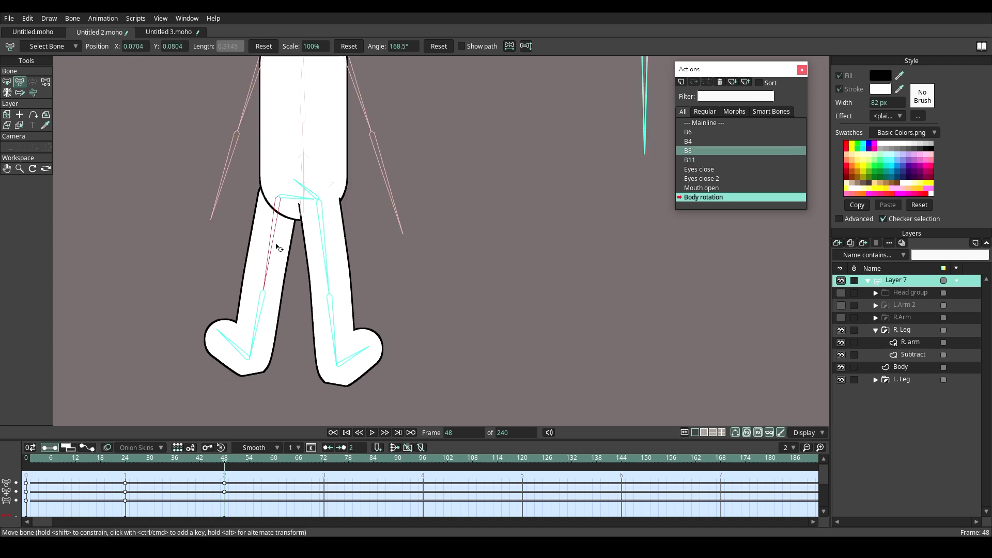
left_click(324, 246)
scroll(322, 228, "up", 2)
left_click_drag(318, 198, 325, 215)
left_click_drag(304, 176, 300, 182)
Step: Collapse the R. Leg group and move it below Body in the layer order at frame 48
scroll(301, 193, "down", 2)
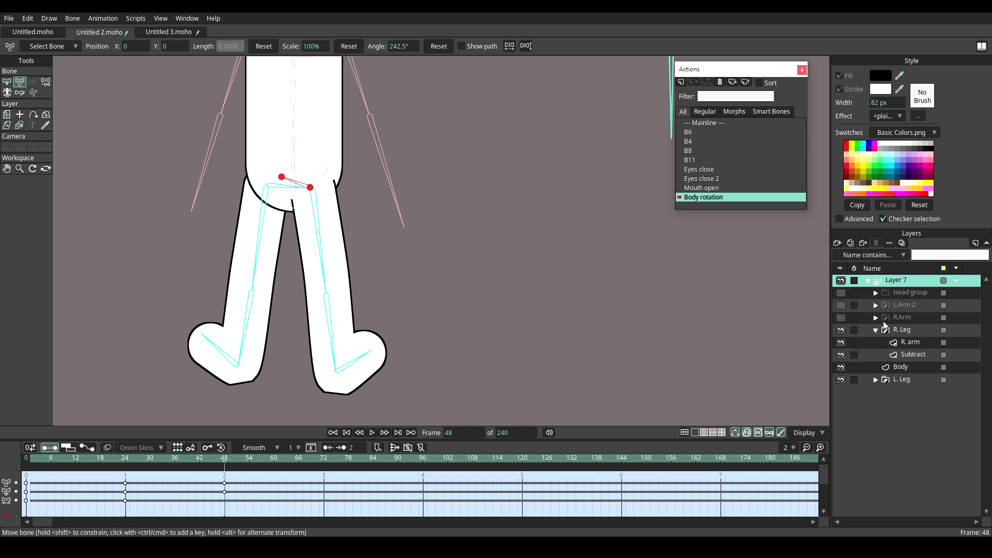
left_click(875, 329)
left_click_drag(888, 330, 891, 349)
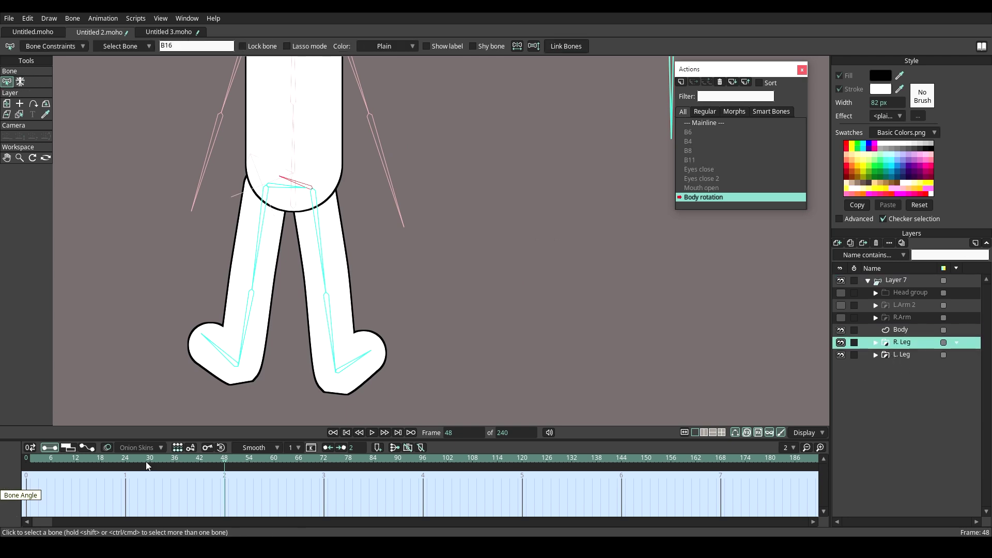
Step: At frame 48, shift the L. Leg thigh bone slightly inward and down under the body, then review the turn from the start
left_click_drag(67, 462, 224, 468)
left_click(898, 281)
left_click(20, 82)
left_click(264, 199)
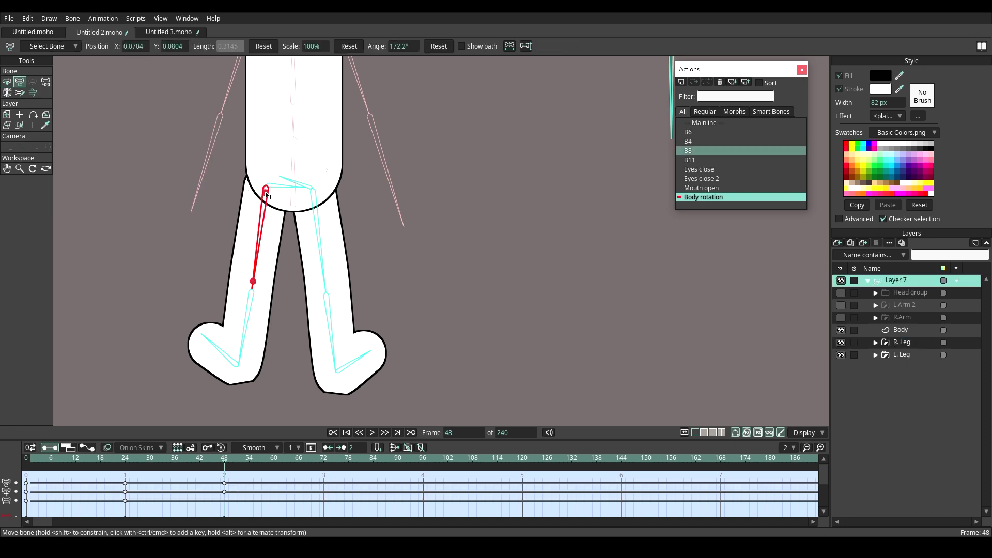
left_click_drag(266, 191, 267, 219)
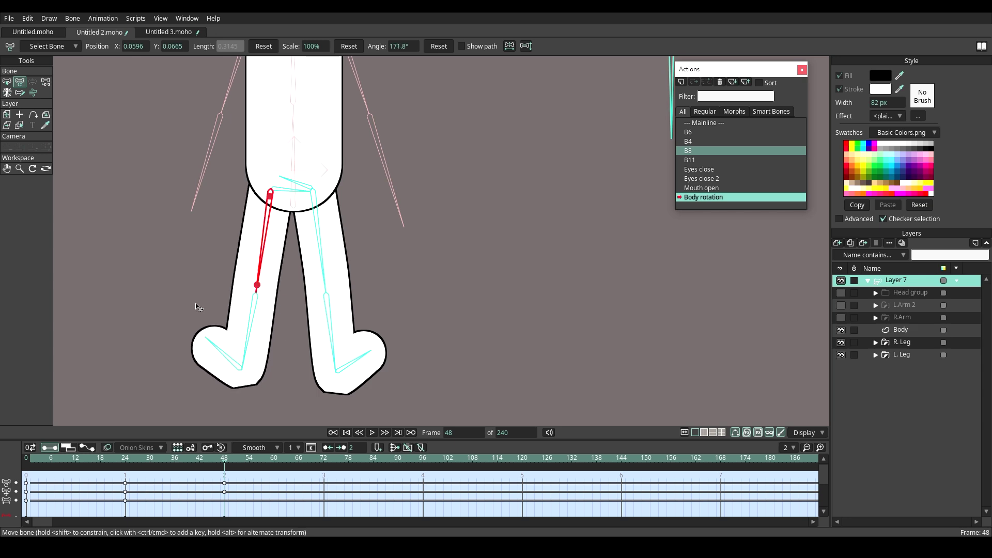
scroll(217, 344, "down", 3)
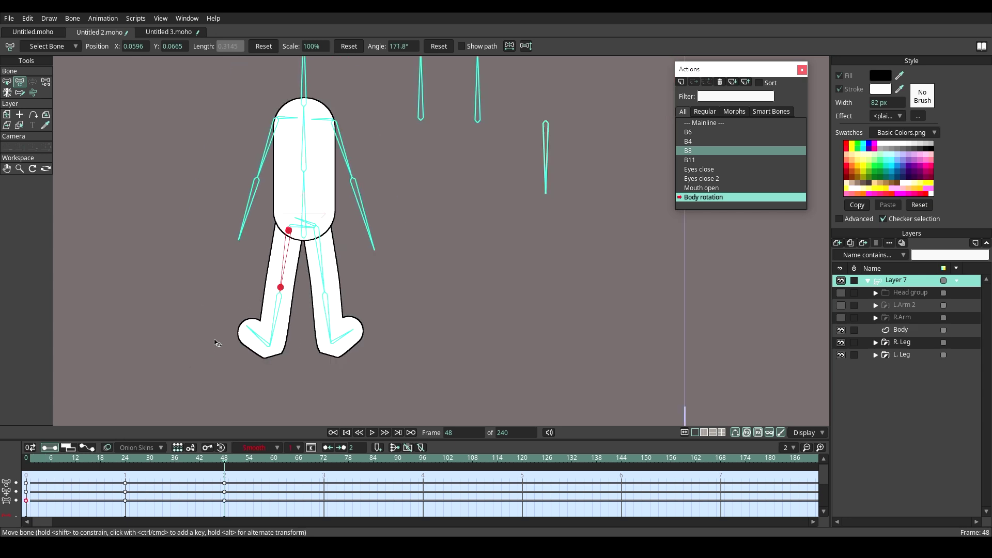
scroll(123, 391, "up", 5)
scroll(161, 344, "down", 3)
left_click_drag(72, 465, 225, 467)
scroll(258, 392, "down", 3)
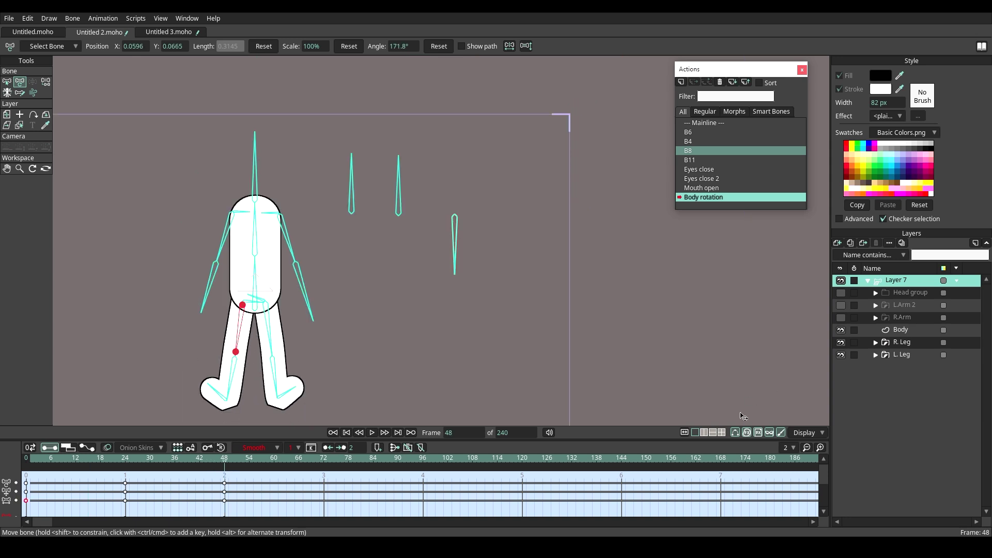
left_click_drag(39, 458, 0, 503)
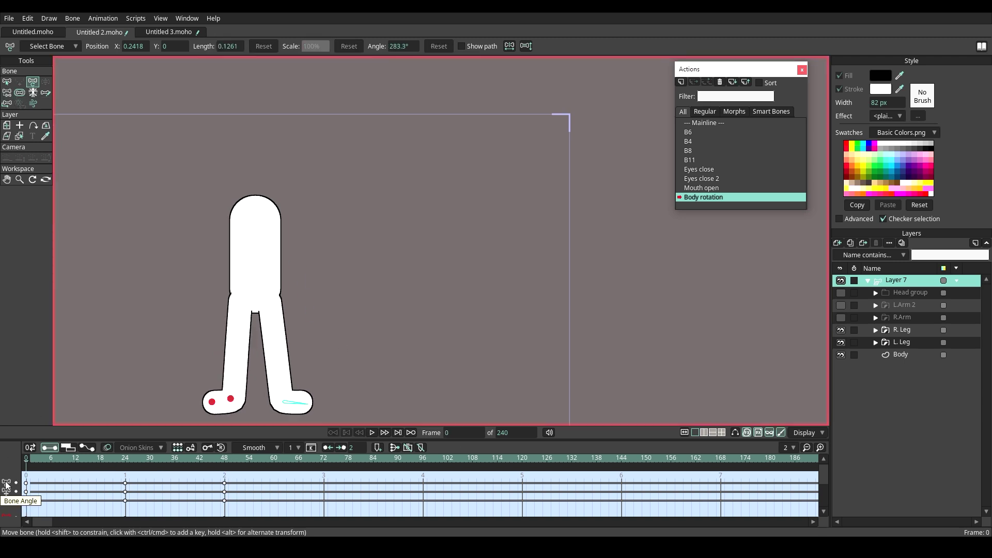
Step: Show the R.Arm layer and, at frame 24, move its bones to the body's centre so the arm hangs straight down
left_click(841, 317)
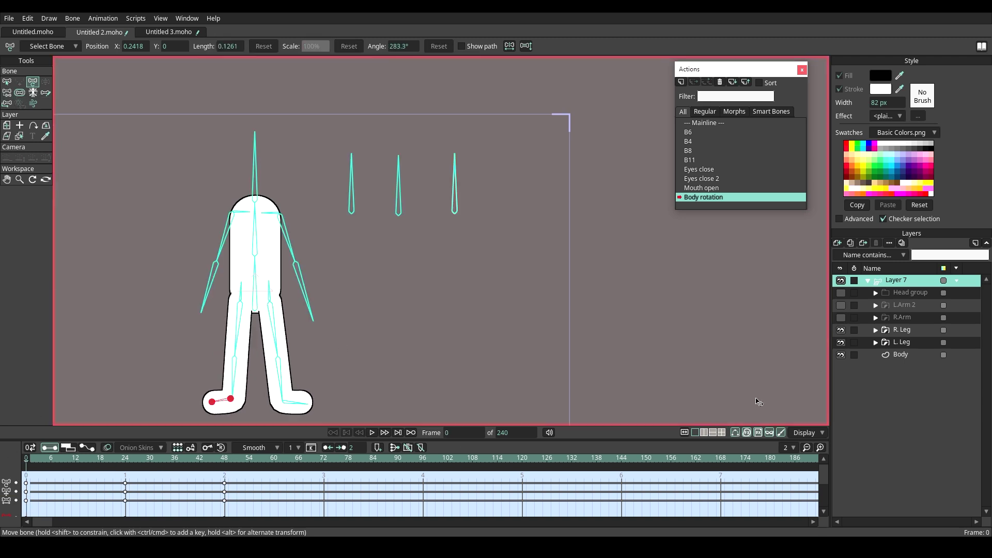
left_click(862, 317)
left_click_drag(56, 462, 128, 469)
left_click(884, 280)
key("t")
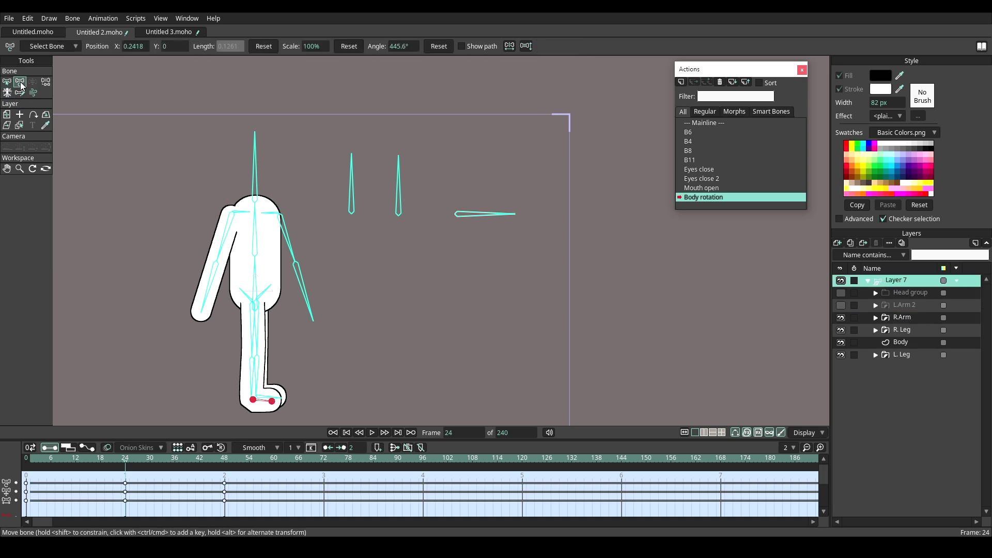
scroll(286, 294, "up", 2)
left_click(204, 183)
left_click_drag(208, 181, 241, 204)
scroll(238, 181, "up", 2)
scroll(240, 201, "up", 3)
left_click_drag(248, 165, 261, 153)
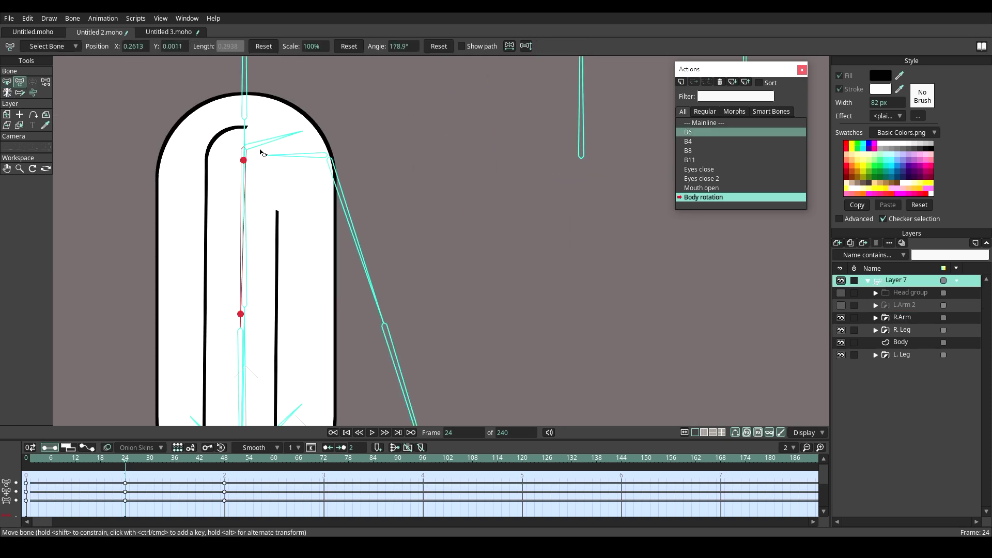
scroll(241, 118, "down", 2)
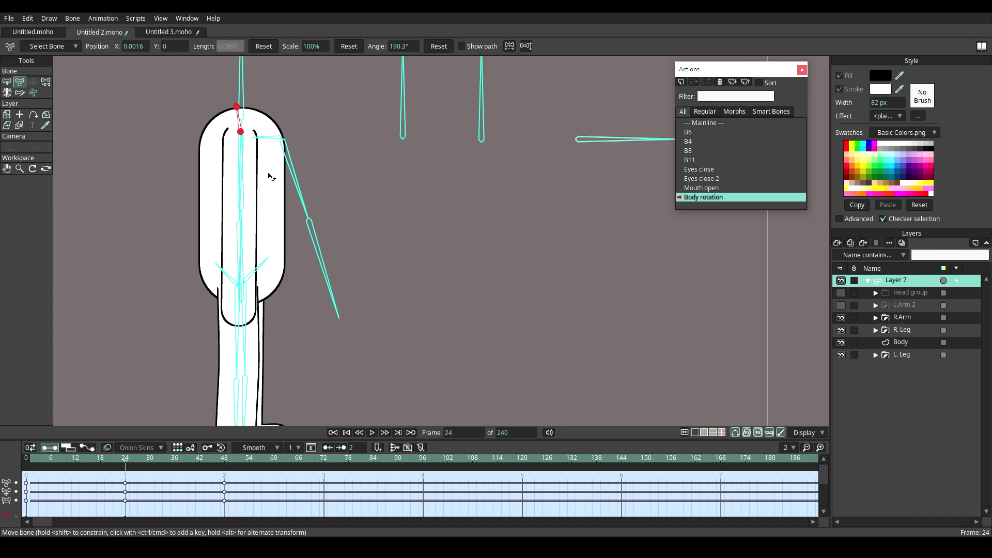
Step: At frame 48, swing the R.Arm bones across to the opposite shoulder, angling the arm outward and the shoulder bone toward the spine
left_click_drag(124, 470, 226, 466)
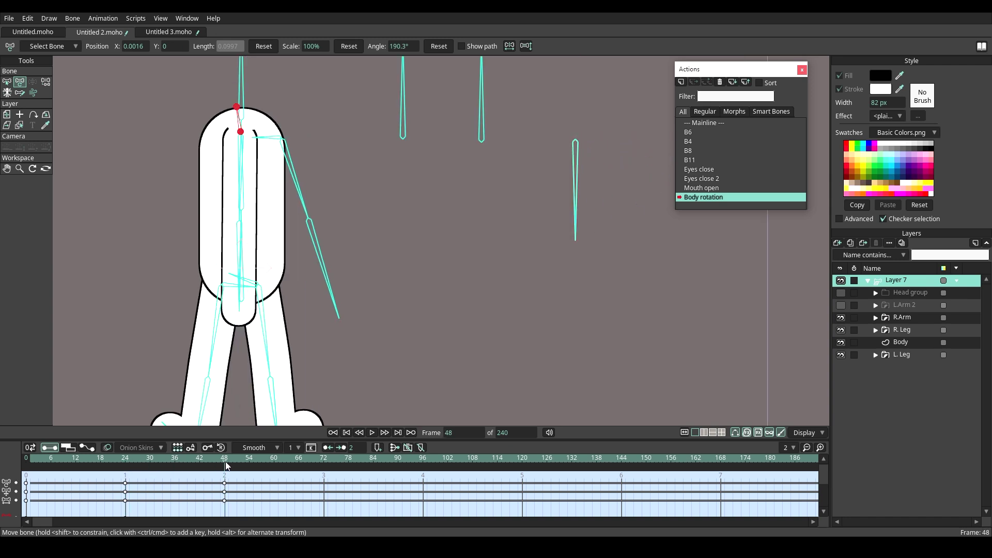
left_click(244, 173)
scroll(263, 174, "up", 3)
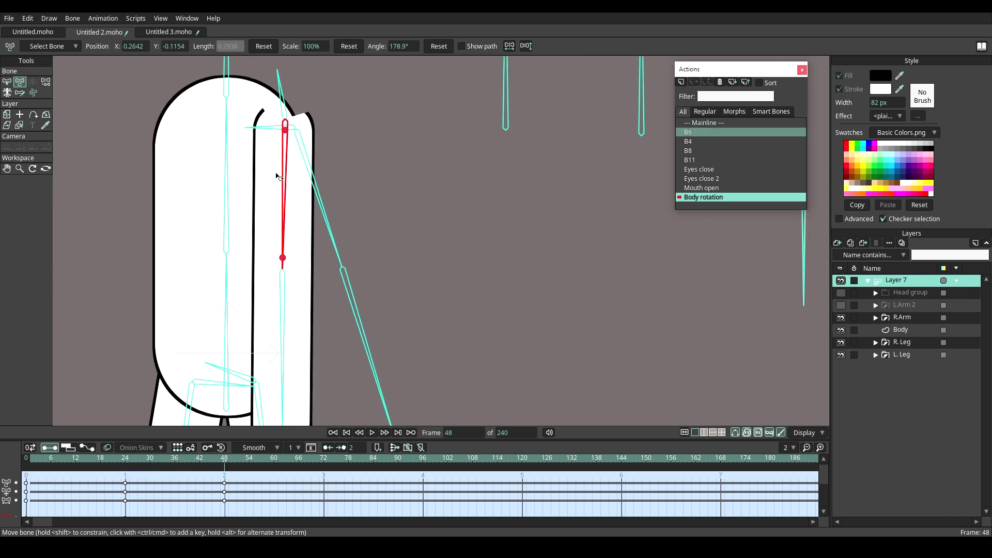
left_click_drag(292, 199, 305, 190)
scroll(284, 159, "up", 1)
scroll(290, 145, "up", 3)
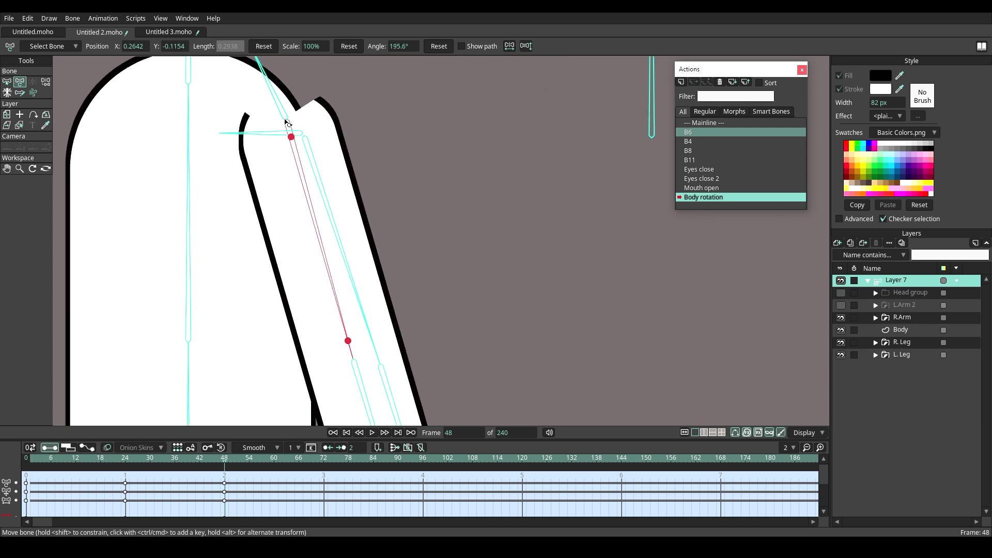
left_click_drag(291, 139, 302, 137)
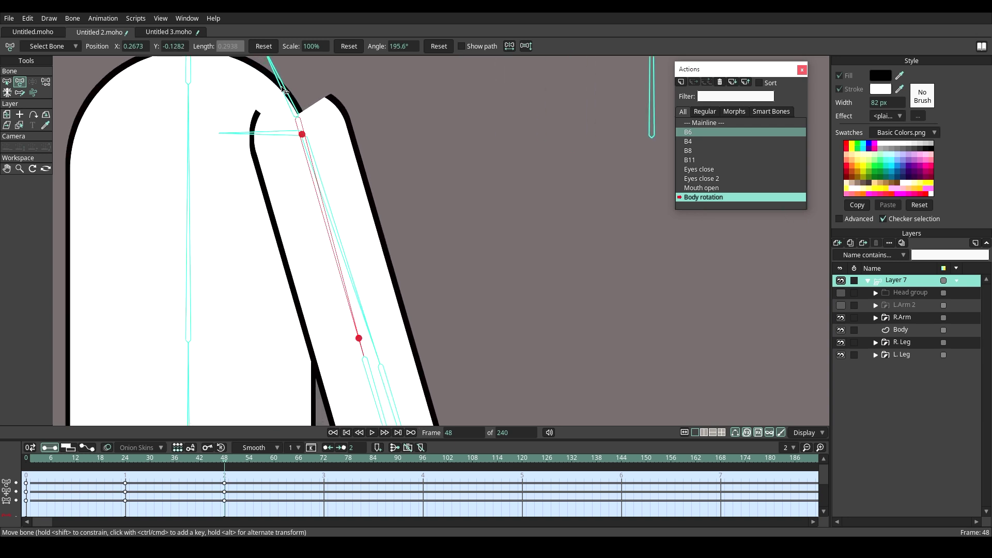
left_click_drag(276, 77, 259, 138)
scroll(274, 147, "down", 2)
left_click(295, 164)
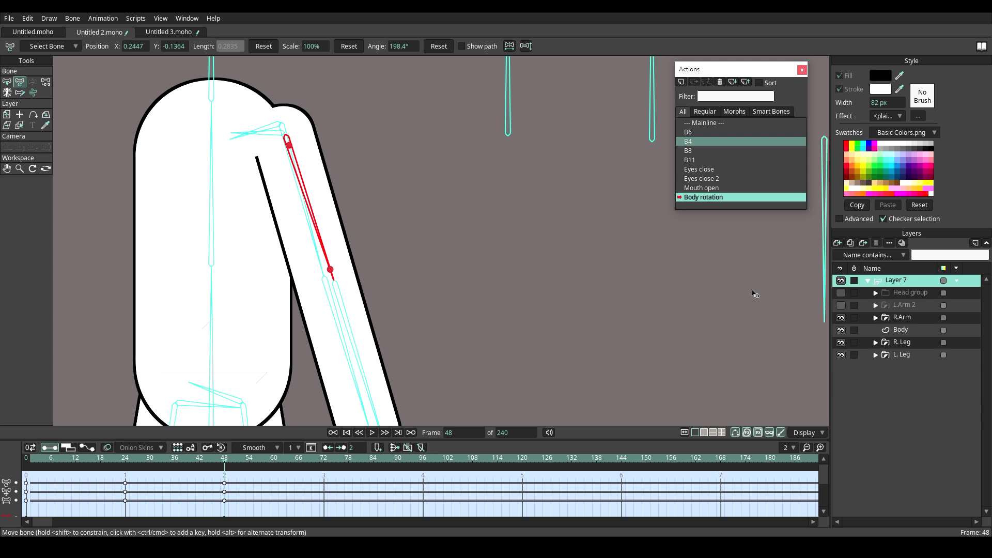
Step: Show the L.Arm 2 layer and place it between Body and L. Leg in the layer order at frame 4
left_click(846, 307)
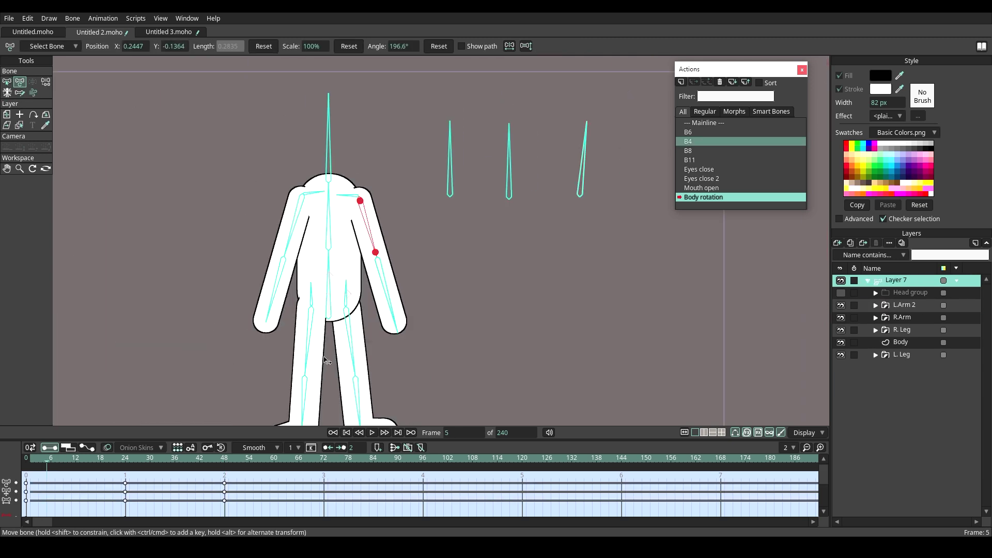
left_click_drag(28, 460, 42, 460)
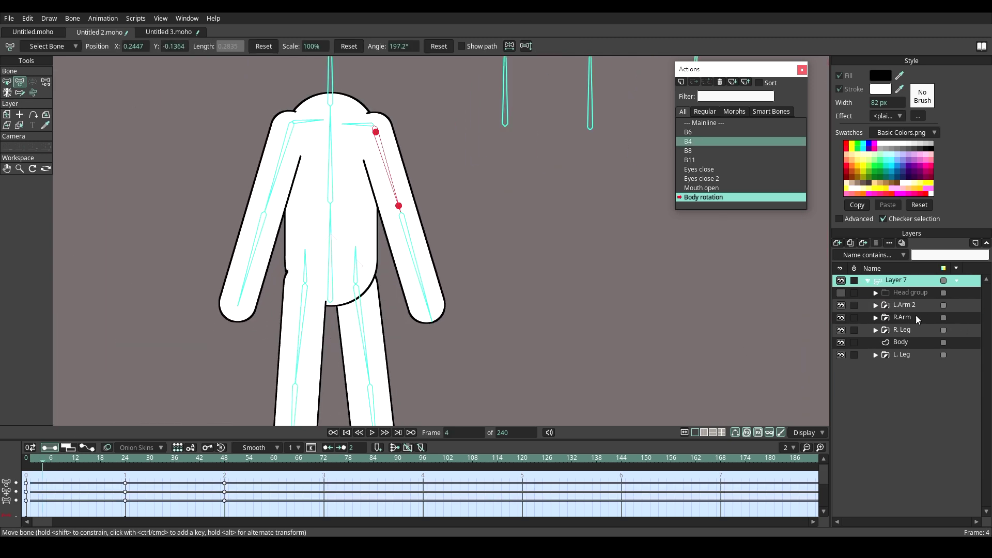
left_click(904, 308)
left_click_drag(905, 354, 905, 353)
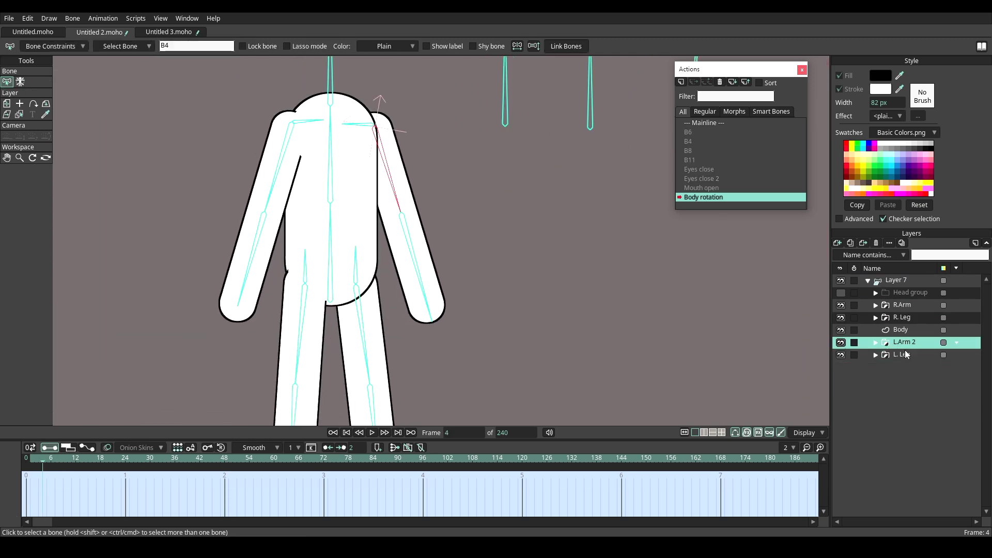
Step: At frame 24, bring the L.Arm 2 bones to the body's centre so the arm hangs behind it, undoing the last adjustment
left_click(903, 281)
left_click_drag(82, 460, 126, 463)
scroll(358, 184, "up", 1)
left_click_drag(380, 122, 333, 116)
left_click_drag(33, 461, 124, 457)
scroll(338, 333, "up", 1)
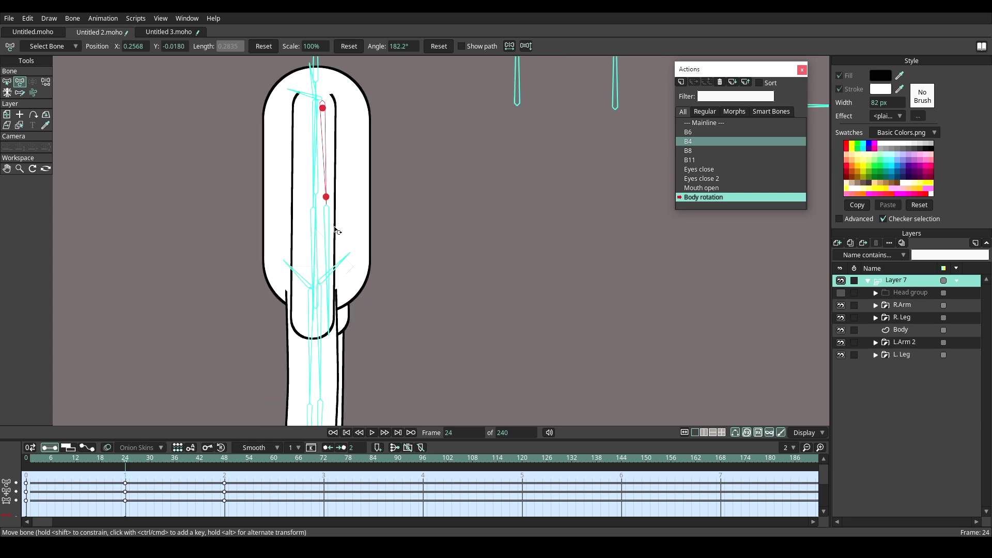
left_click_drag(334, 227, 337, 254)
key("ctrl+z")
Step: At frame 4, move L.Arm 2 below L. Leg in the layer order and check it near frame 24
left_click_drag(32, 457, 42, 460)
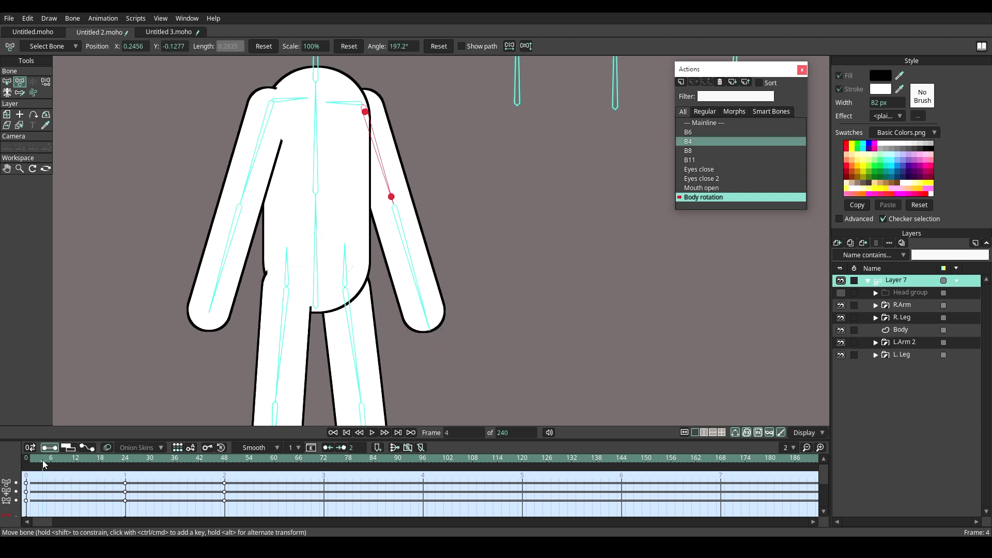
left_click_drag(895, 345, 898, 361)
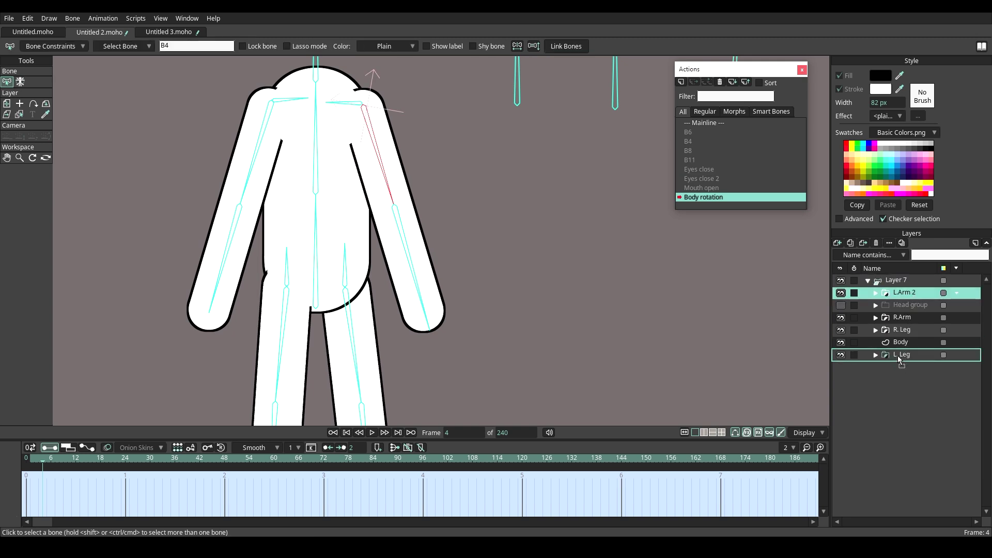
left_click_drag(900, 364, 899, 361)
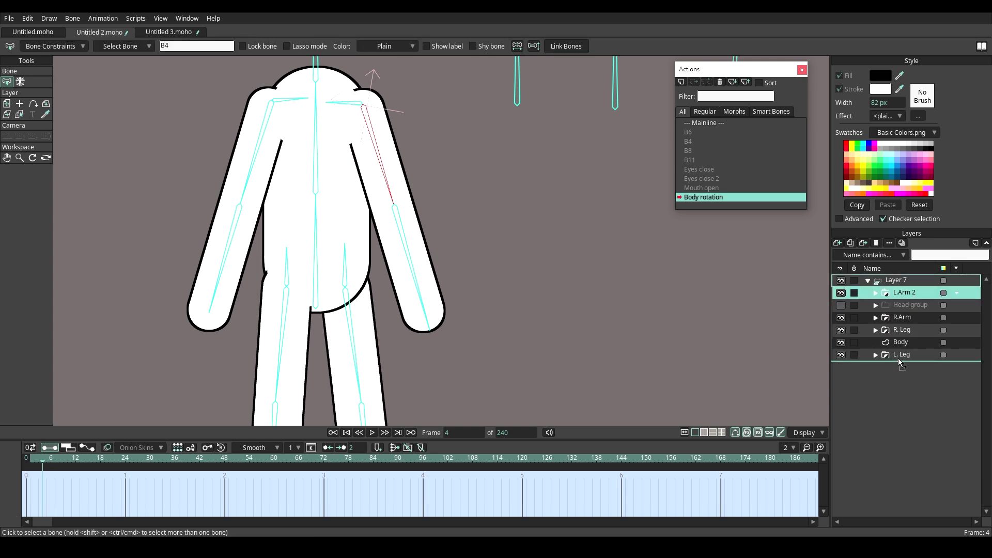
left_click(121, 458)
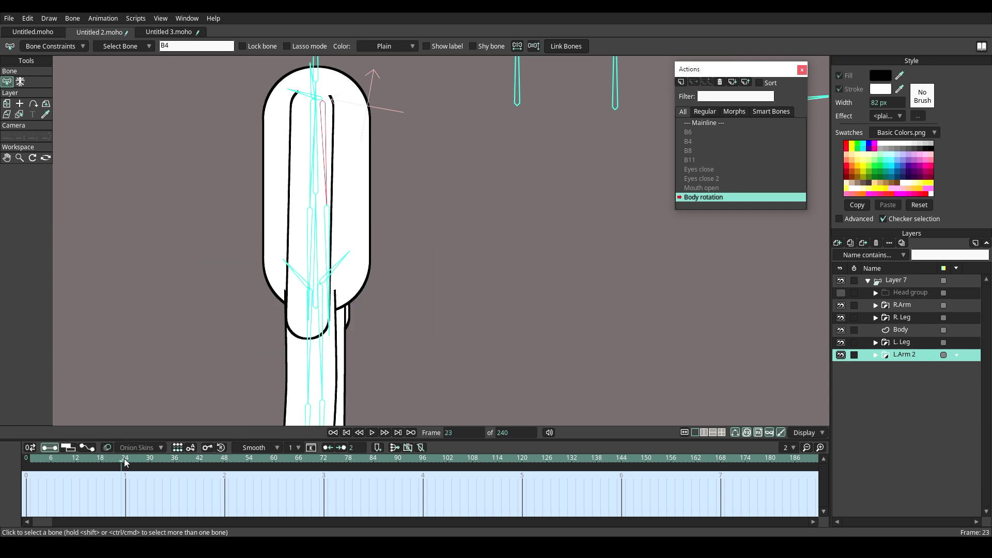
Step: At frame 48, swing the L.Arm 2 bones across to the opposite shoulder and angle the arm outward
left_click_drag(124, 458, 225, 460)
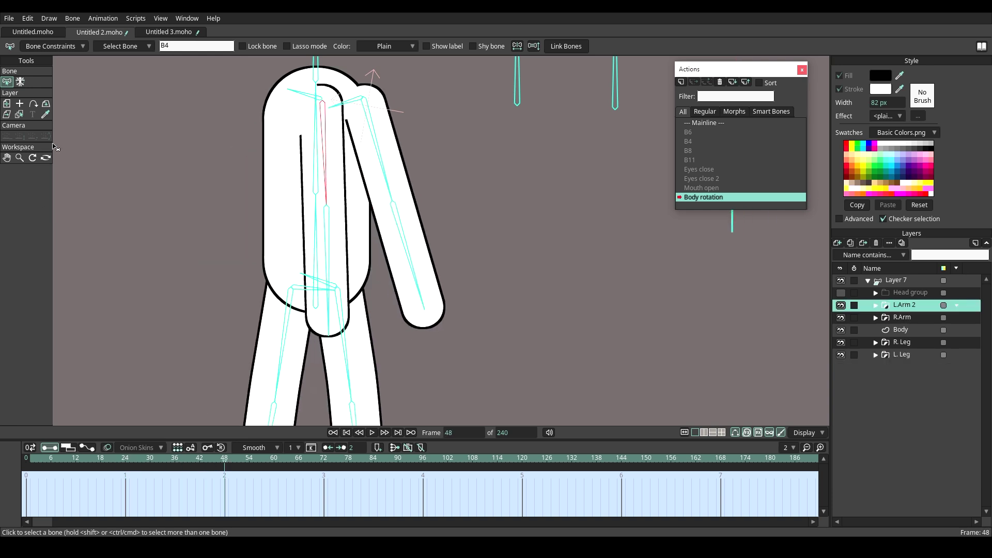
left_click(881, 281)
left_click_drag(314, 137, 253, 109)
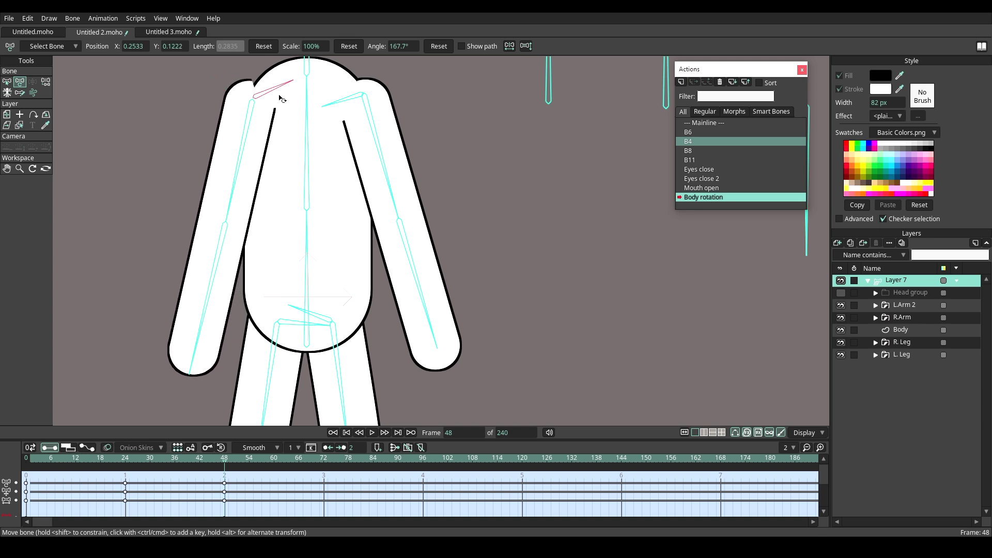
Step: At frame 48, move L.Arm 2 and R.Arm together below both legs in the layer order, then scrub the turn with bones hidden
left_click(895, 308)
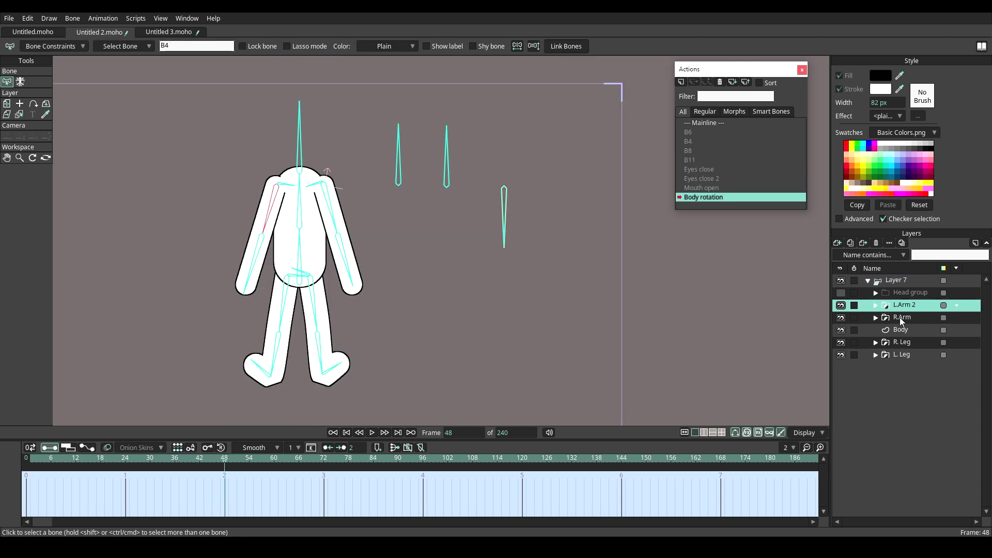
left_click(900, 317, "ctrl")
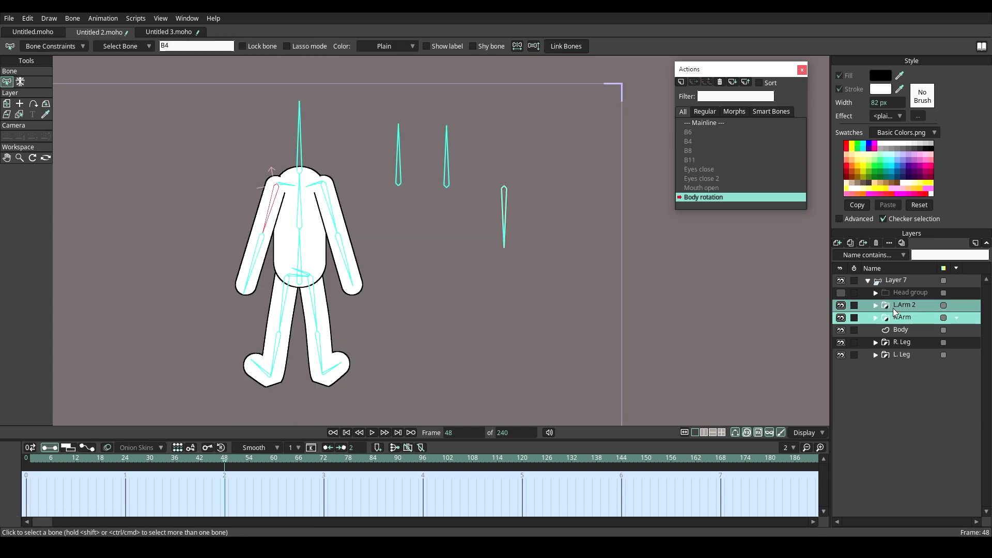
left_click_drag(893, 308, 899, 360)
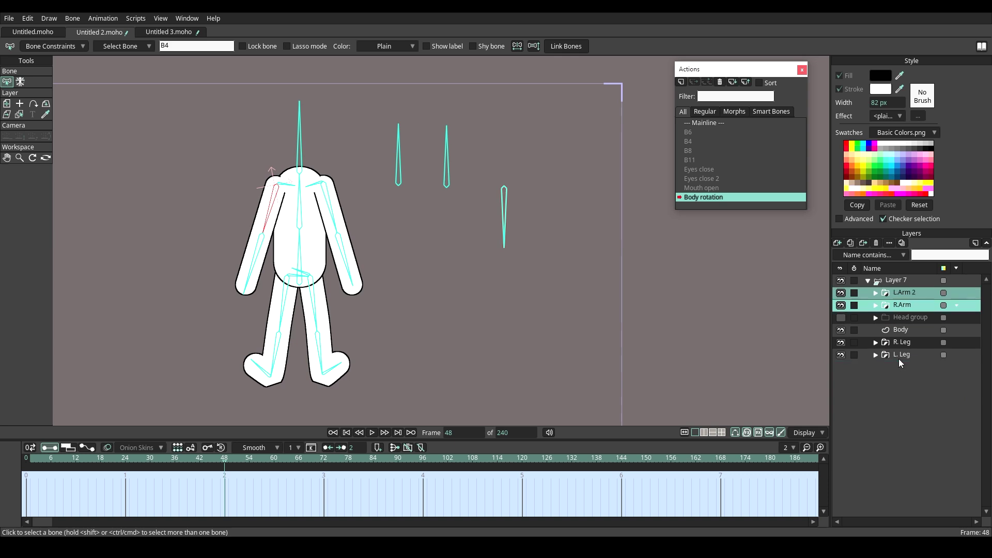
left_click_drag(907, 293, 900, 358)
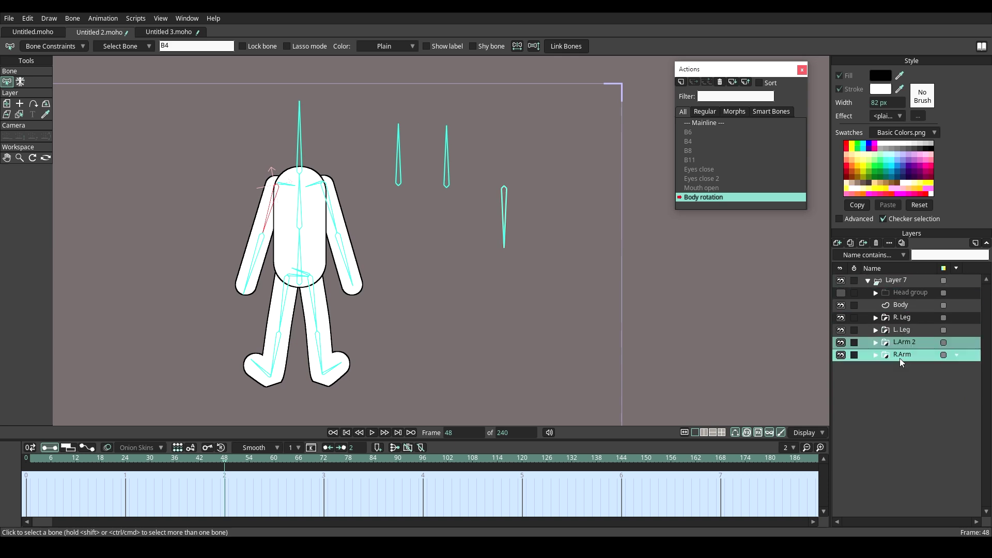
left_click_drag(35, 465, 236, 473)
left_click(735, 433)
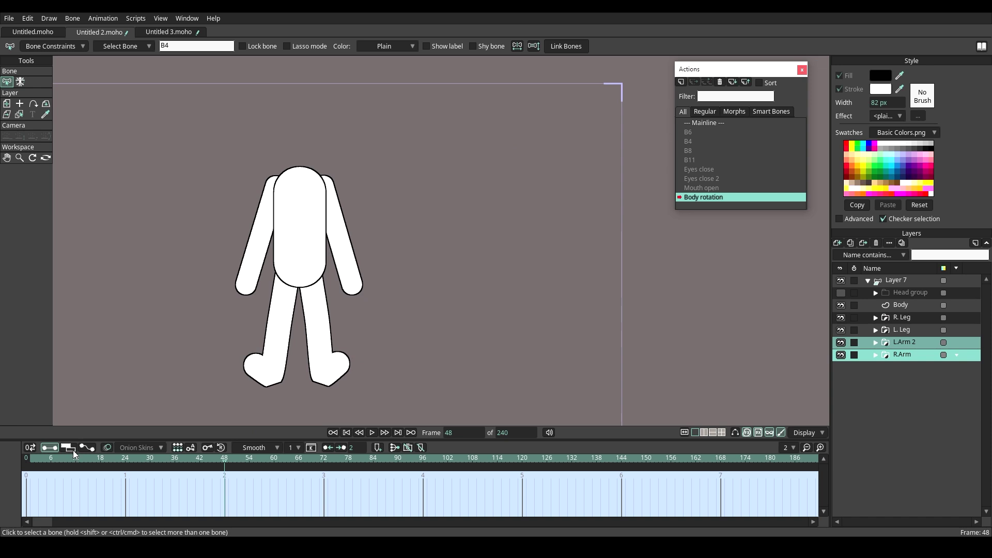
left_click_drag(73, 451, 224, 464)
Step: Create the Body rotation 2 action and turn the Body rotation bone to 270° at frame 48
left_click(680, 83)
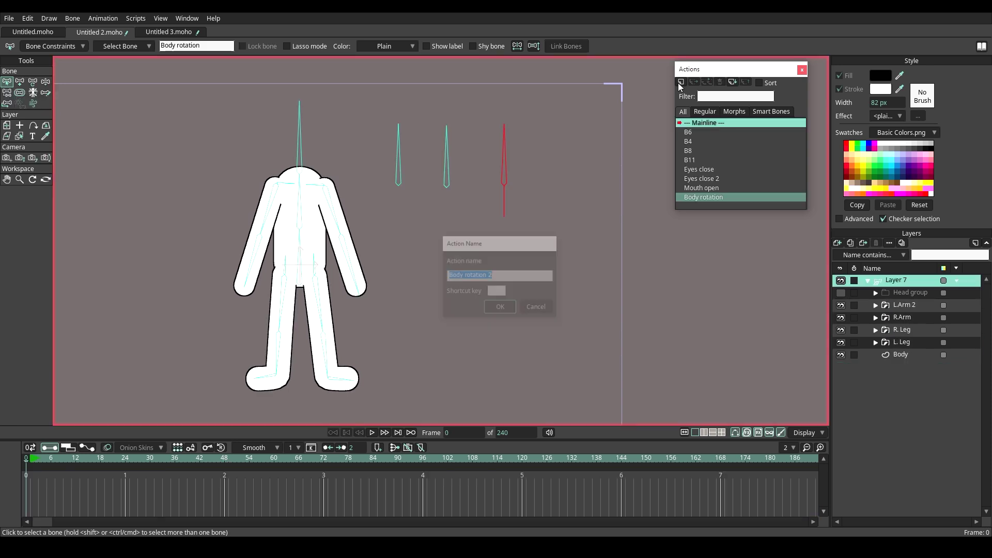
left_click(506, 309)
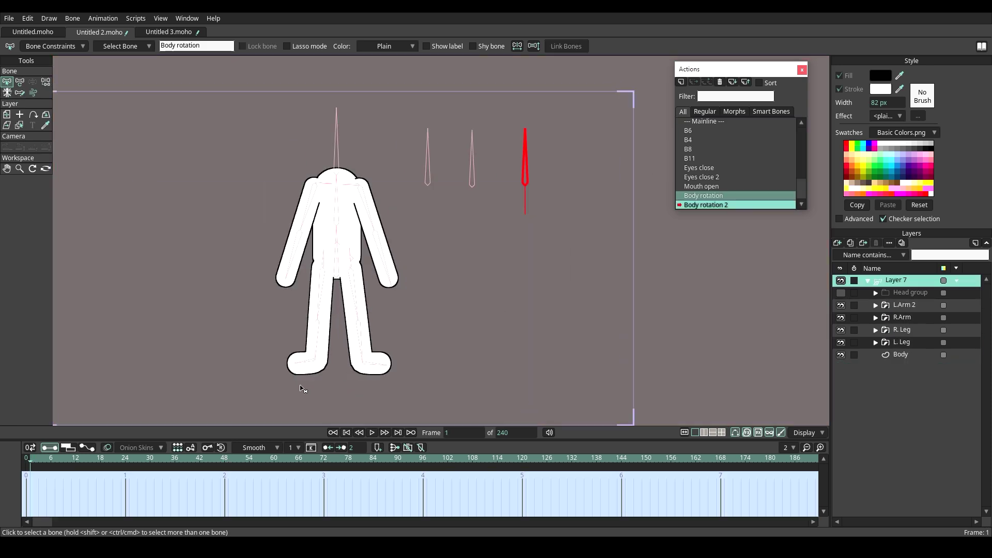
left_click(19, 83)
left_click_drag(538, 138, 602, 241)
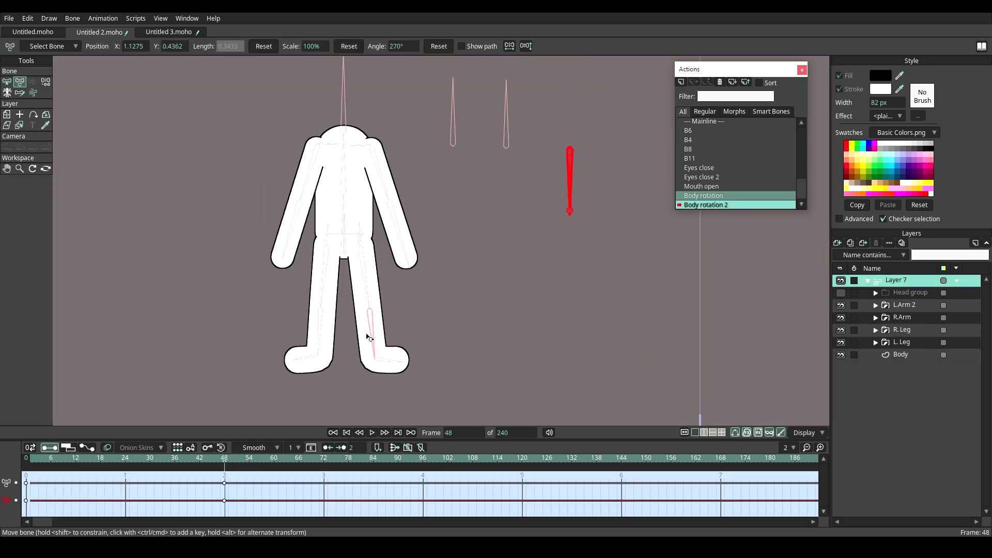
Step: Move R. Leg below Body at frame 6, then at frame 24 shift its hip and thigh bones to the body's centre
left_click(902, 329)
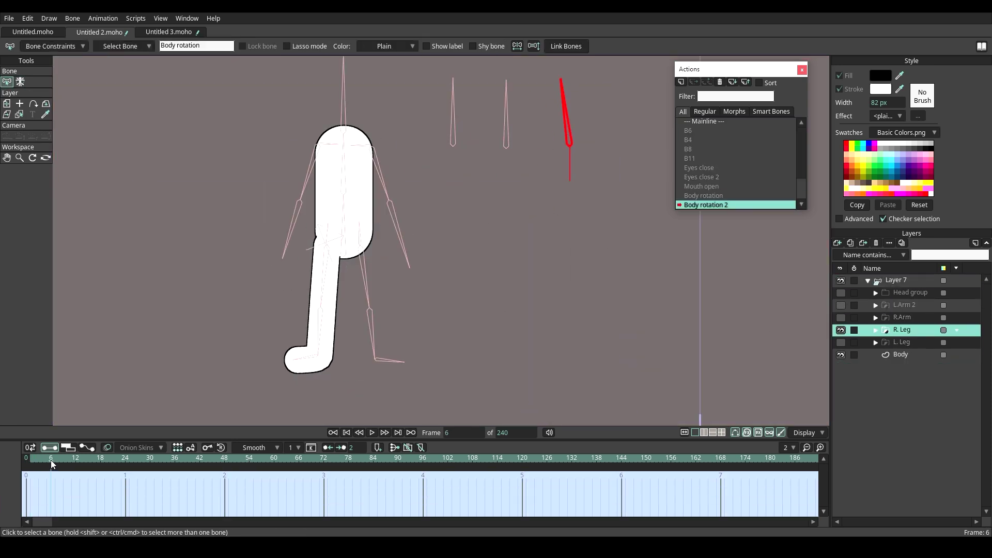
left_click_drag(888, 364, 890, 361)
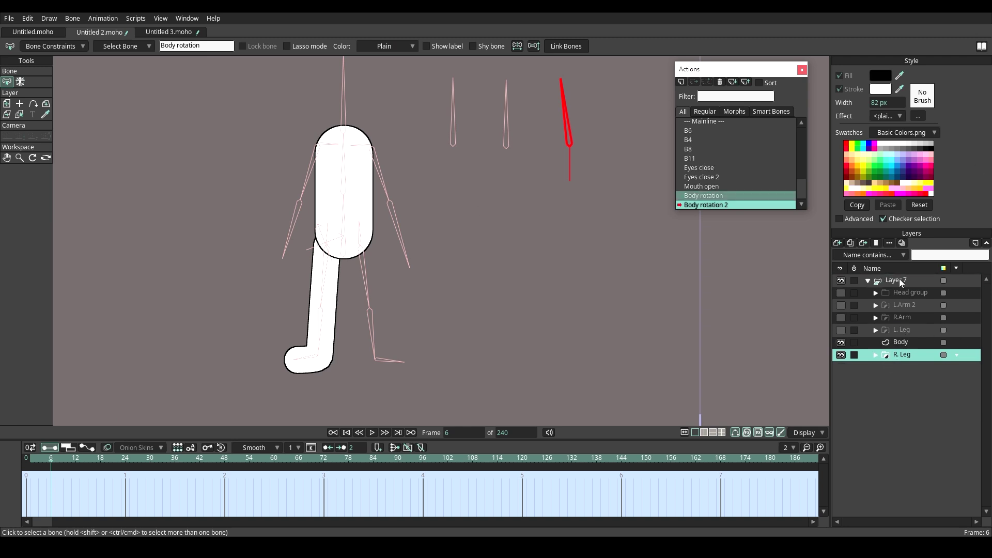
left_click(125, 459)
scroll(373, 283, "up", 2)
left_click_drag(307, 235, 332, 231)
left_click_drag(322, 310, 325, 311)
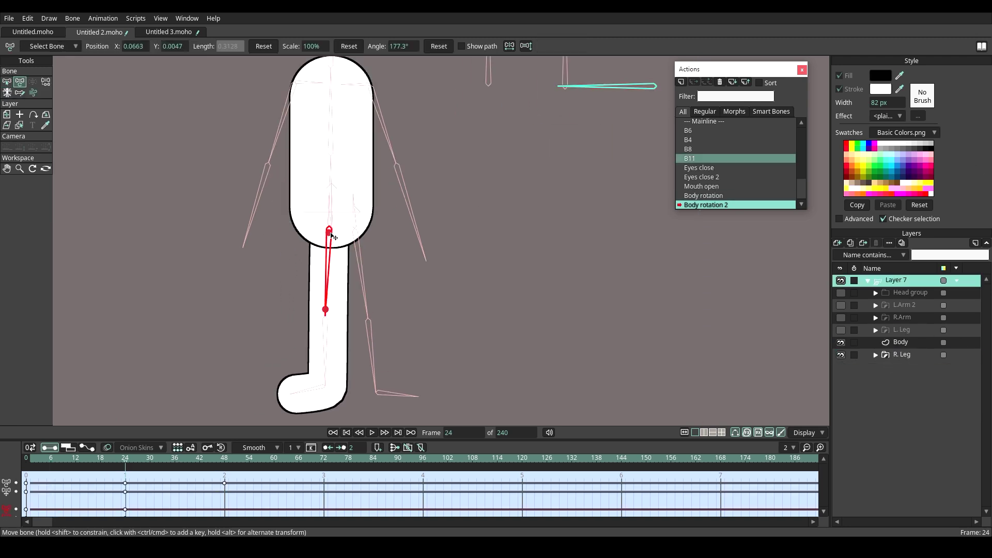
Step: Nudge the R. Leg thigh bone nearer the body's centre at frame 24 and show the L. Leg layer
left_click_drag(329, 232, 326, 233)
left_click(842, 330)
left_click(901, 330)
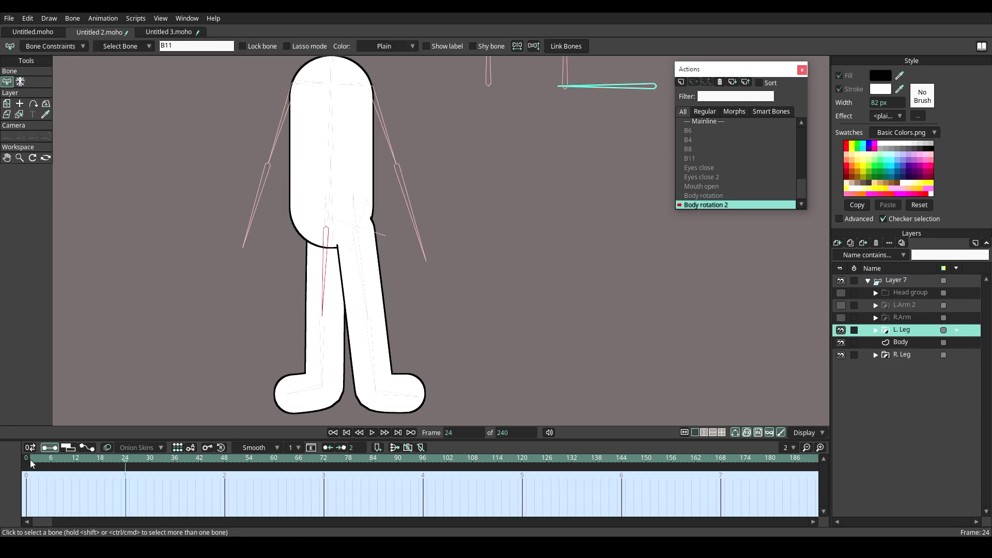
Step: At frame 24, shift the L. Leg thigh bone to the body's centre, straighten it and turn its foot to the side
left_click_drag(30, 460, 125, 461)
left_click(927, 281)
key("t")
scroll(344, 232, "up", 2)
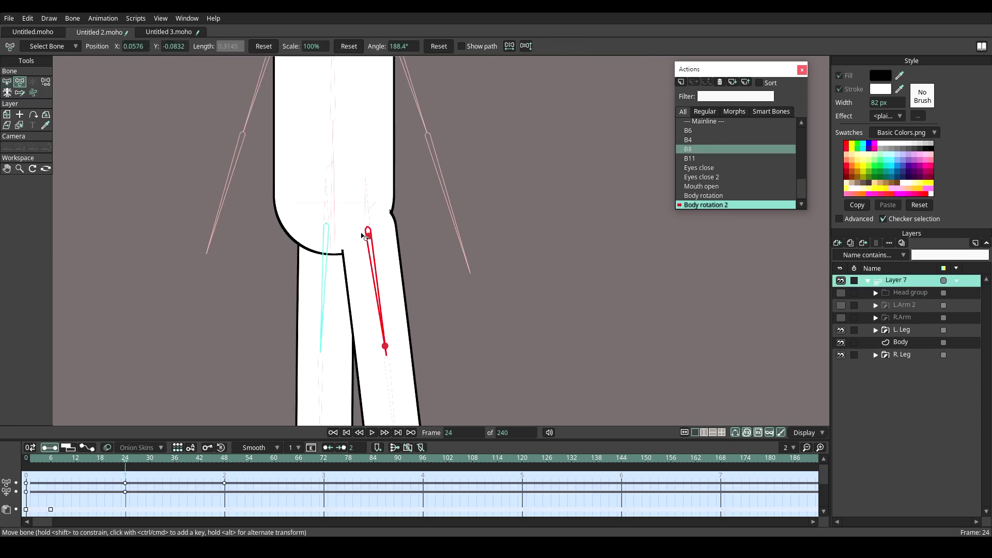
left_click_drag(367, 231, 346, 232)
left_click_drag(352, 273, 339, 267)
scroll(357, 362, "down", 2)
left_click_drag(358, 371, 322, 365)
left_click_drag(349, 199, 348, 200)
scroll(330, 357, "up", 2)
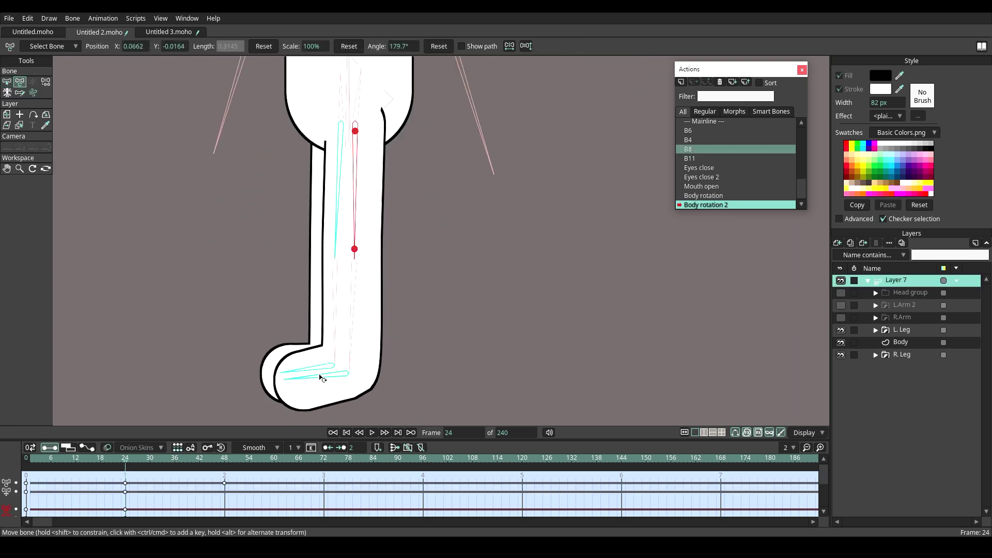
Step: Fine-tune the thigh, shin and foot bones at frame 24 so both legs line up in the side pose
left_click_drag(320, 376, 330, 357)
left_click(353, 125)
left_click_drag(356, 108, 353, 134)
left_click_drag(336, 349, 337, 346)
scroll(337, 347, "down", 5)
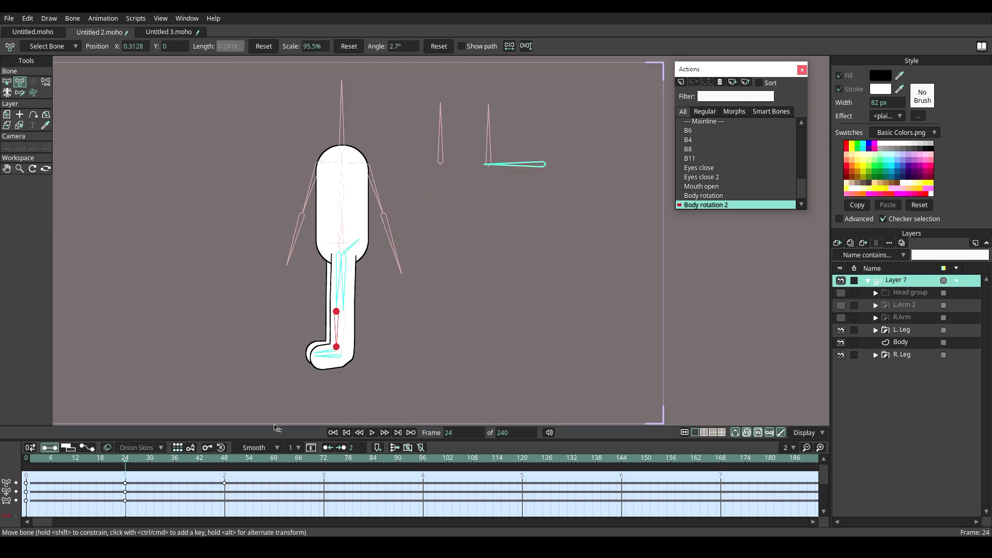
Step: At frame 48, move the R. Leg bones across to the opposite hip and swing the foot outward
left_click(736, 432)
left_click_drag(124, 459, 225, 467)
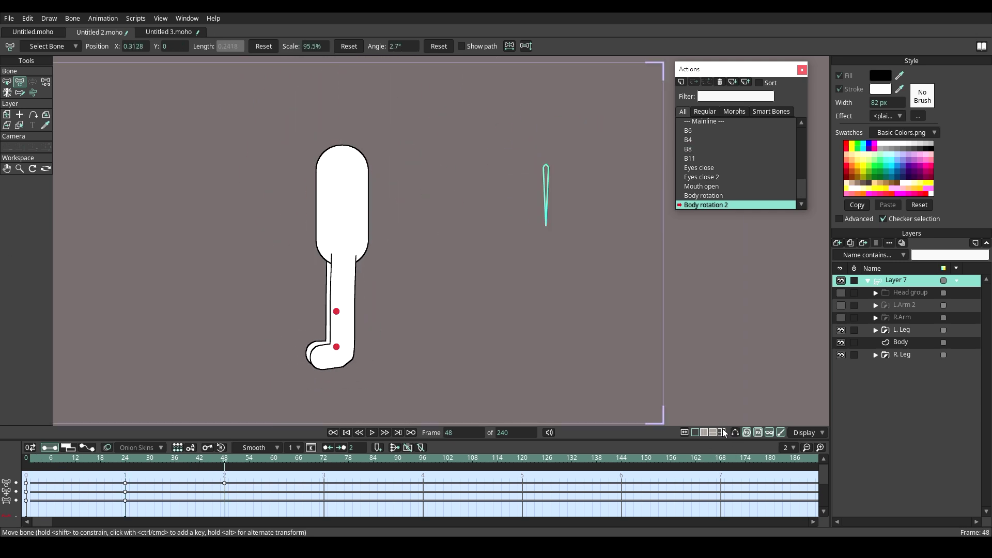
left_click(339, 274)
scroll(341, 265, "up", 2)
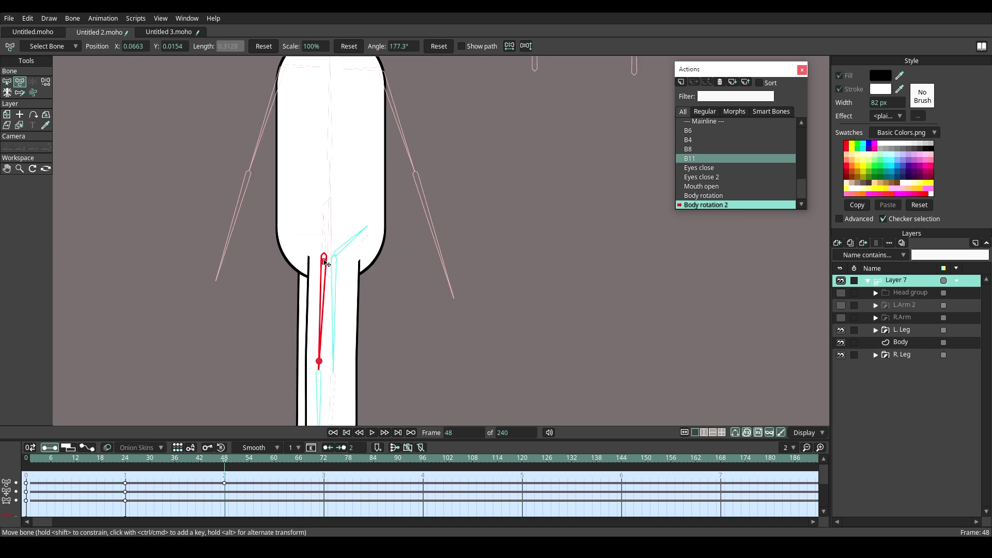
left_click_drag(324, 262, 354, 265)
scroll(355, 267, "down", 3)
left_click_drag(353, 325, 358, 326)
scroll(354, 269, "up", 2)
left_click_drag(355, 245, 353, 266)
scroll(356, 274, "down", 2)
left_click_drag(362, 382, 388, 383)
scroll(347, 284, "up", 2)
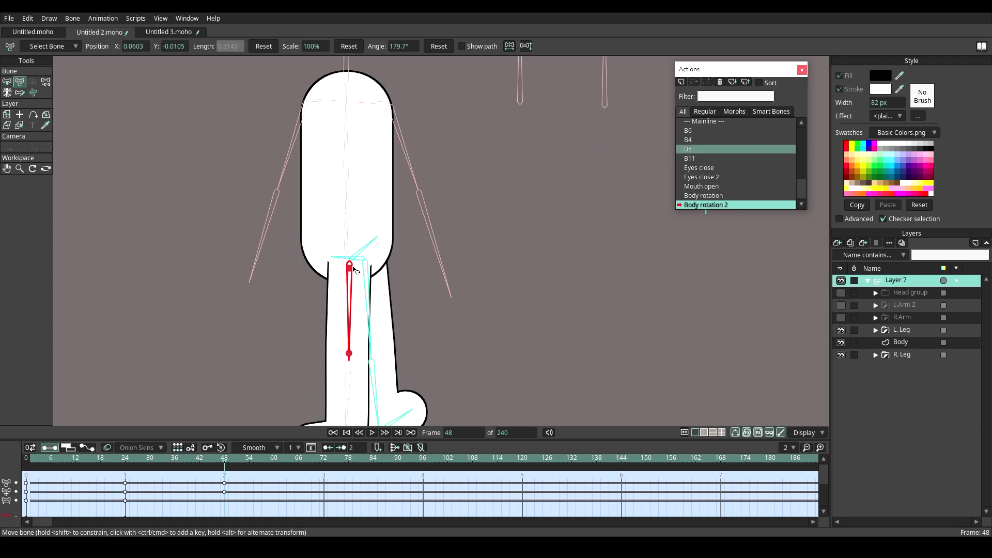
Step: At frame 48, move the L. Leg thigh bone to the opposite hip and angle the leg and foot outward
left_click_drag(350, 266, 329, 267)
left_click_drag(329, 283, 328, 280)
scroll(346, 235, "down", 3)
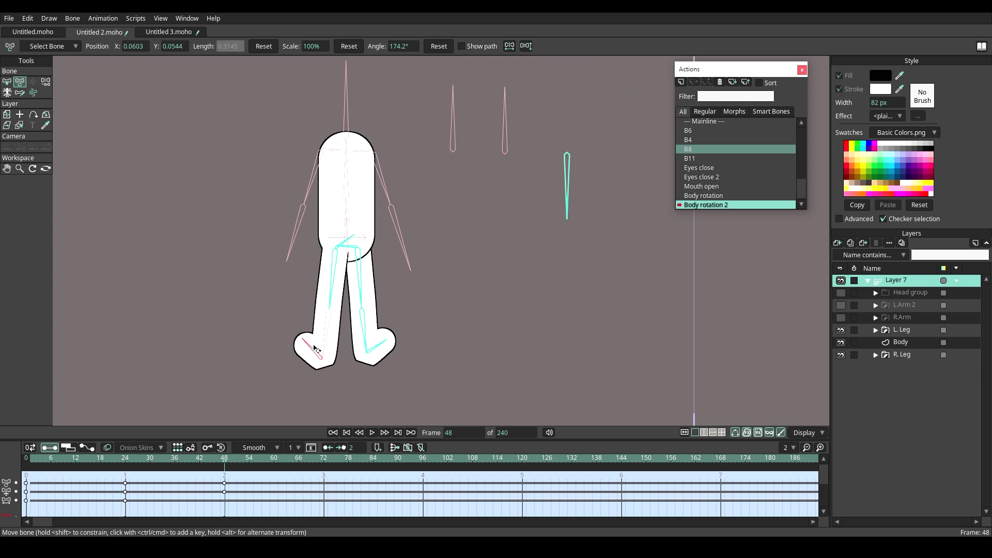
left_click(315, 348)
scroll(352, 398, "up", 3)
scroll(219, 307, "down", 3)
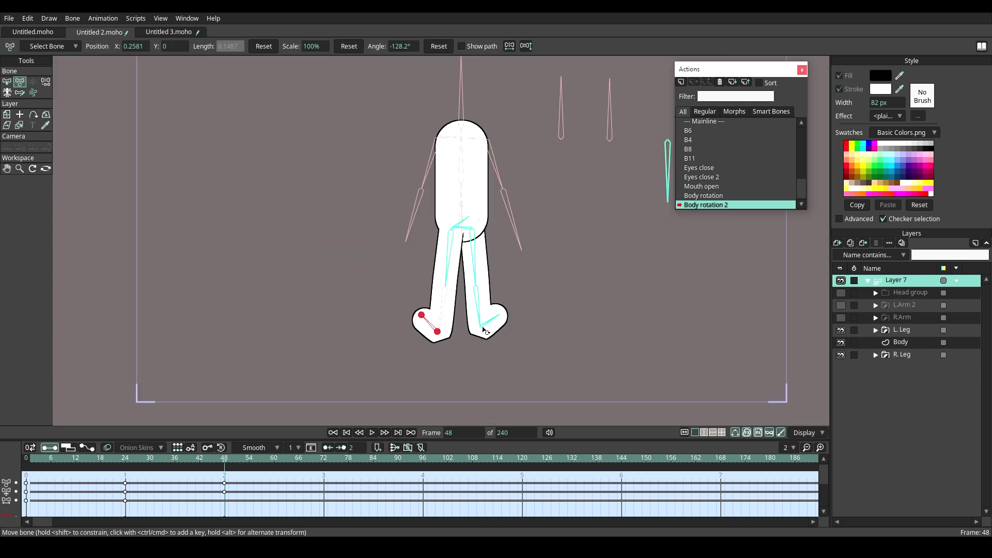
scroll(544, 336, "up", 1)
left_click(442, 197)
scroll(440, 199, "up", 4)
scroll(433, 238, "down", 5)
left_click(408, 208)
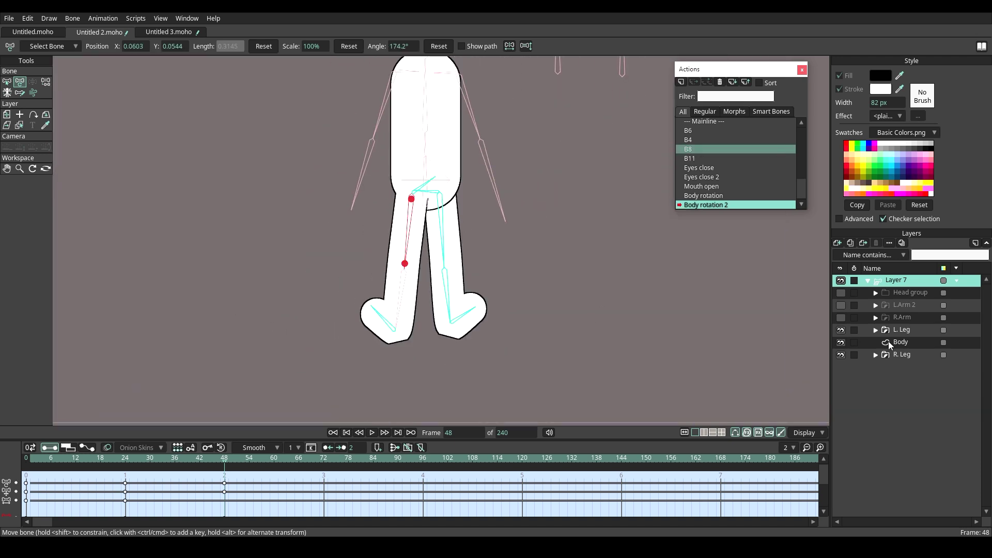
Step: At frame 48, move L. Leg below Body in the layer order and angle the R. Leg thigh bone slightly outward
left_click_drag(900, 331, 908, 351)
left_click_drag(26, 465, 230, 471)
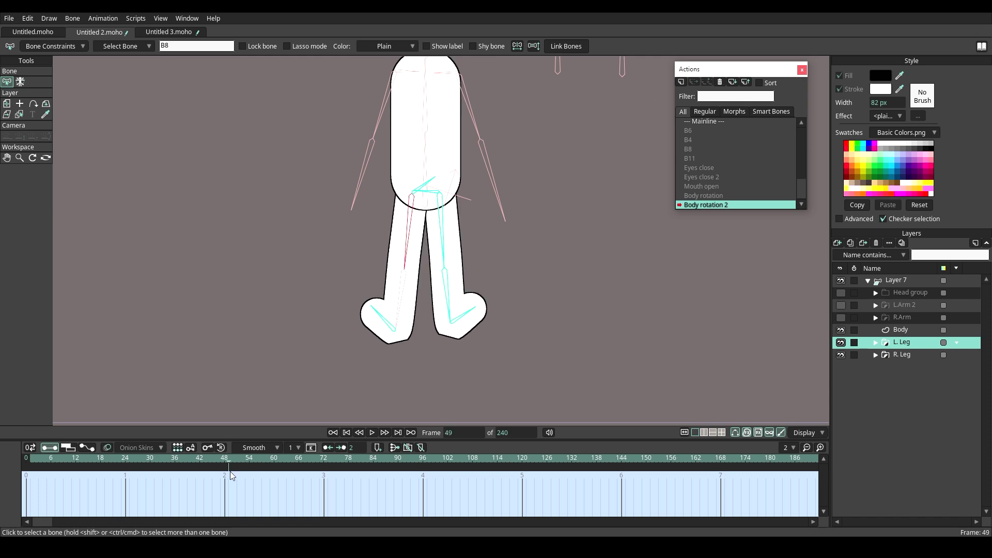
left_click(901, 280)
key("t")
left_click_drag(446, 232, 449, 230)
scroll(245, 387, "down", 2)
Step: Show the R.Arm layer and, at frame 6, move it below R. Leg in the layer order
left_click(841, 293)
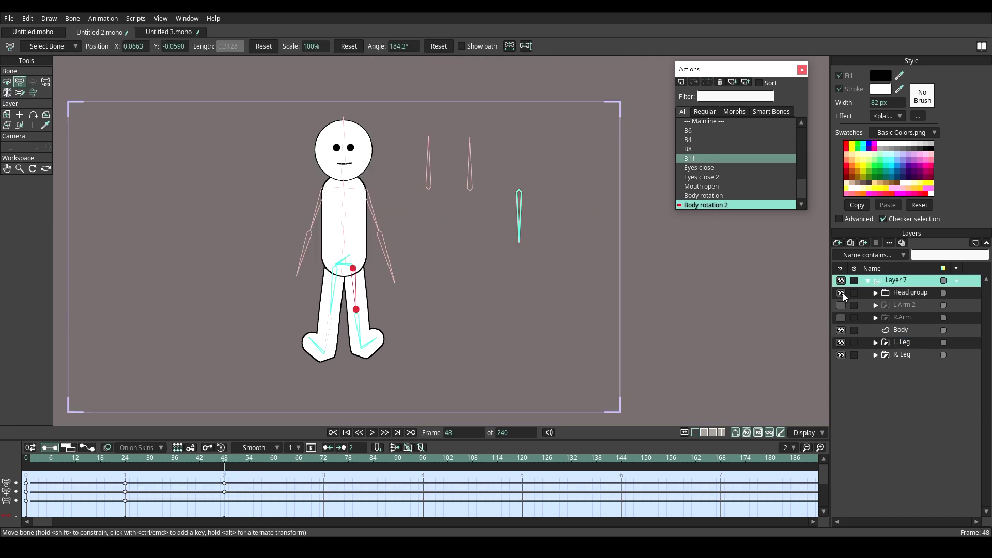
left_click(842, 293)
left_click(841, 318)
left_click(892, 318)
left_click_drag(32, 460, 52, 454)
scroll(337, 191, "up", 2)
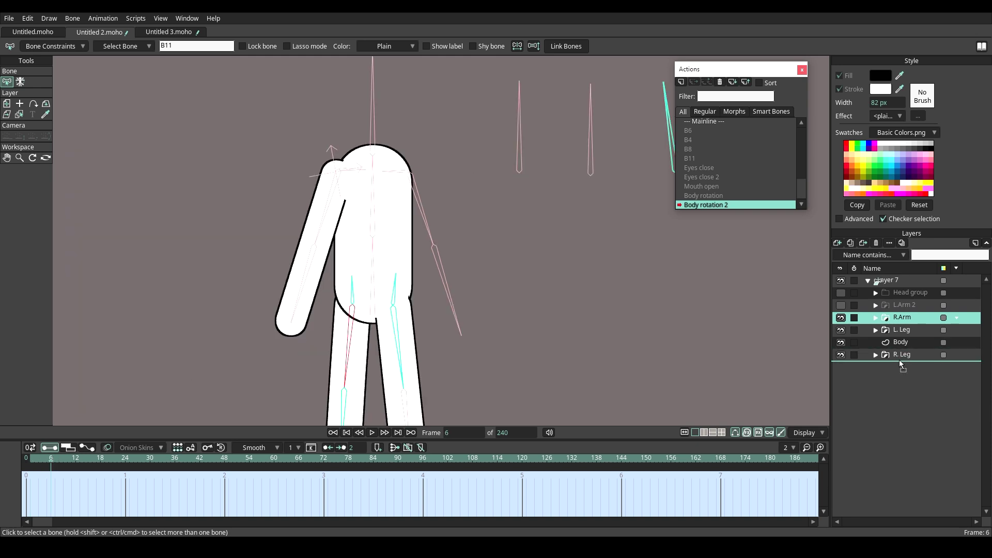
left_click_drag(900, 359, 903, 358)
left_click(907, 279)
key("t")
left_click_drag(324, 214, 368, 209)
left_click_drag(345, 175, 360, 217)
key("ctrl+z")
key("ctrl+z")
key("ctrl+z")
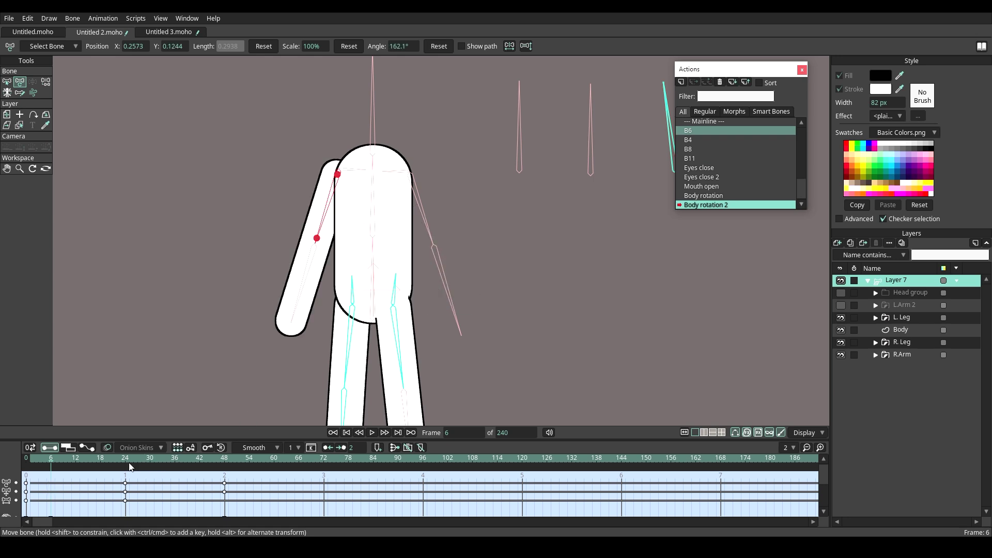
Step: At frame 24, shift the R.Arm shoulder to the body's centre and straighten the arm downward
left_click(125, 459)
left_click_drag(341, 172, 380, 198)
scroll(373, 205, "up", 2)
key("ctrl+z")
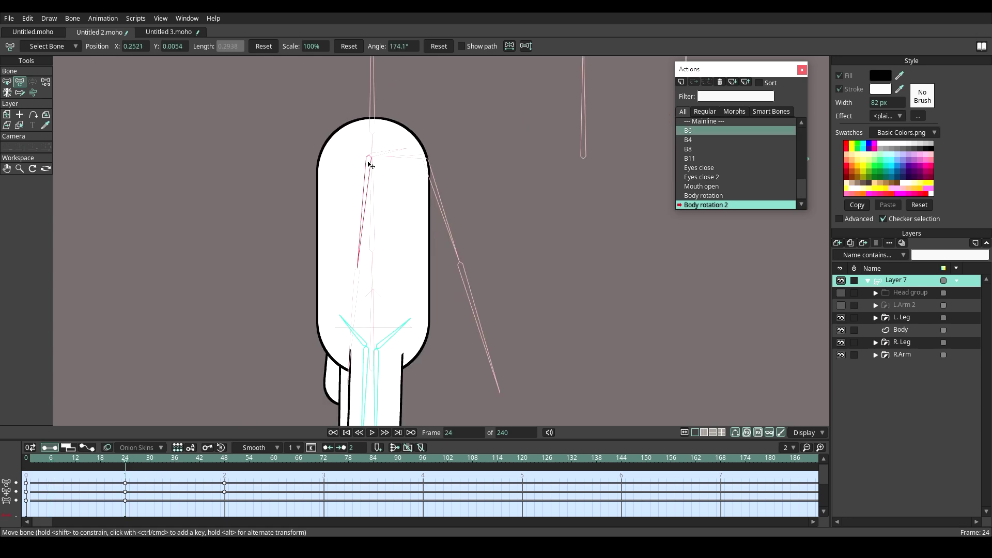
left_click_drag(368, 164, 366, 165)
left_click_drag(359, 230, 365, 234)
scroll(366, 243, "down", 2)
Step: At frame 48, swing the R.Arm bones to the opposite shoulder and move R.Arm below R. Leg in the layer order
left_click(224, 459)
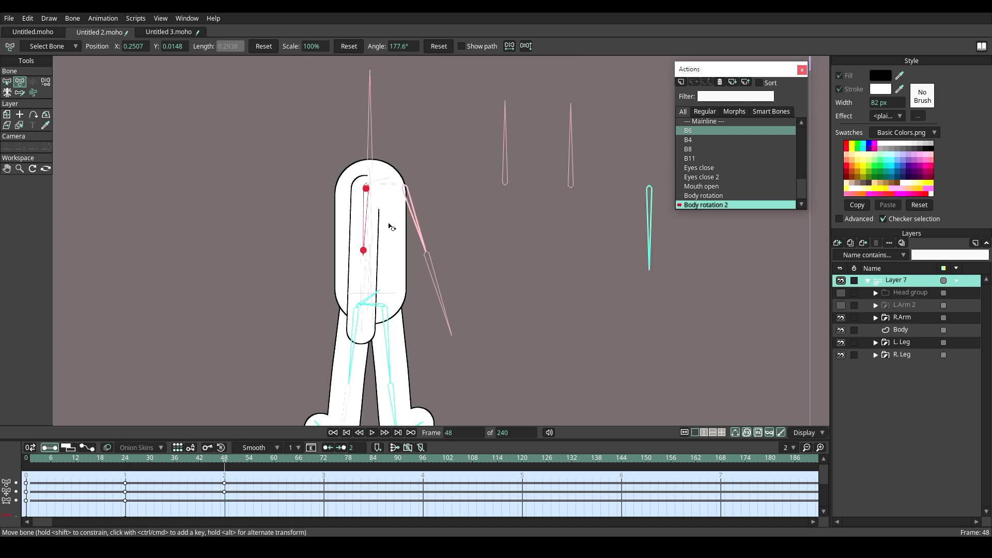
key("ctrl+z")
key("ctrl+z")
key("ctrl+z")
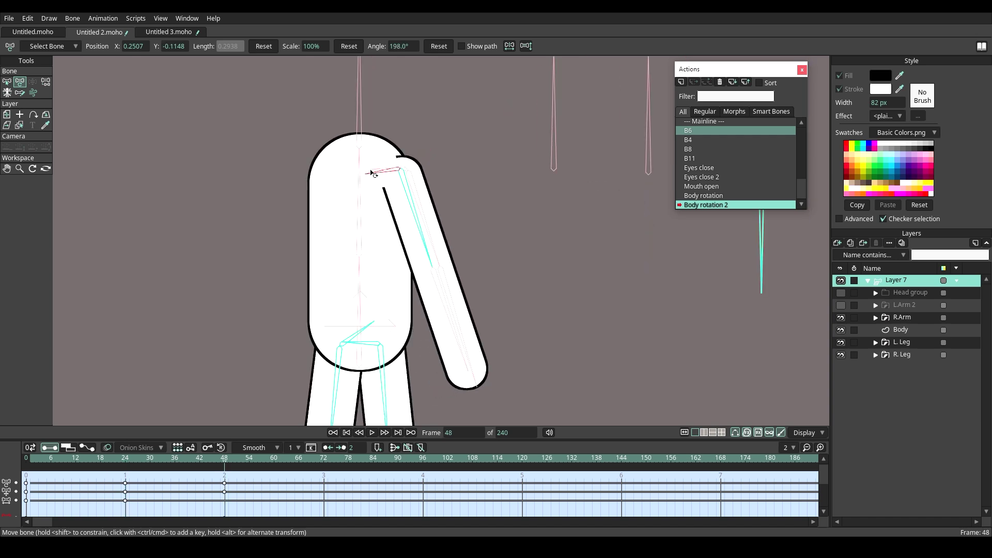
left_click_drag(914, 320, 905, 360)
left_click(893, 282)
left_click_drag(423, 239, 427, 237)
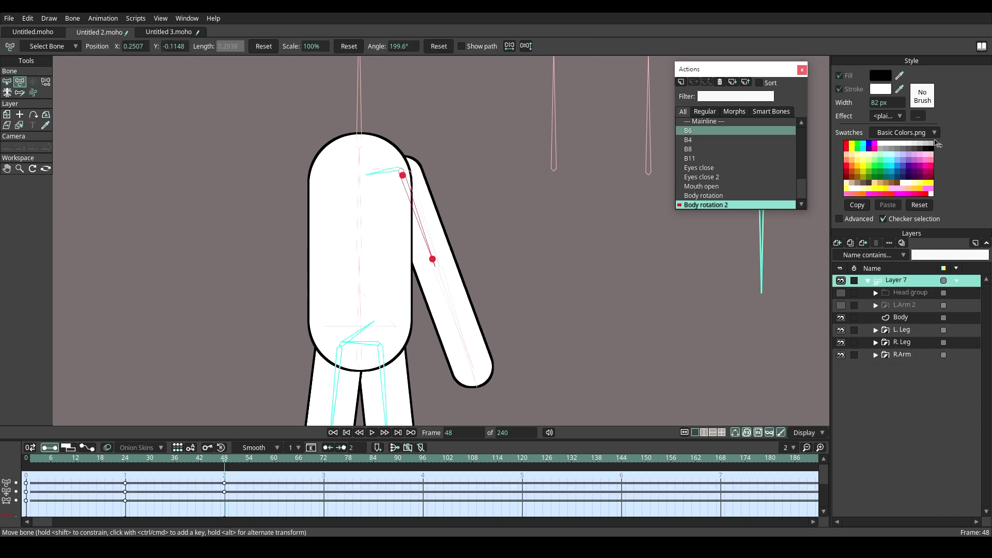
Step: Show L.Arm 2 and, at frame 24, shift its shoulder to the body's centre with the arm hanging straight down
left_click(905, 304)
left_click_drag(31, 459, 125, 459)
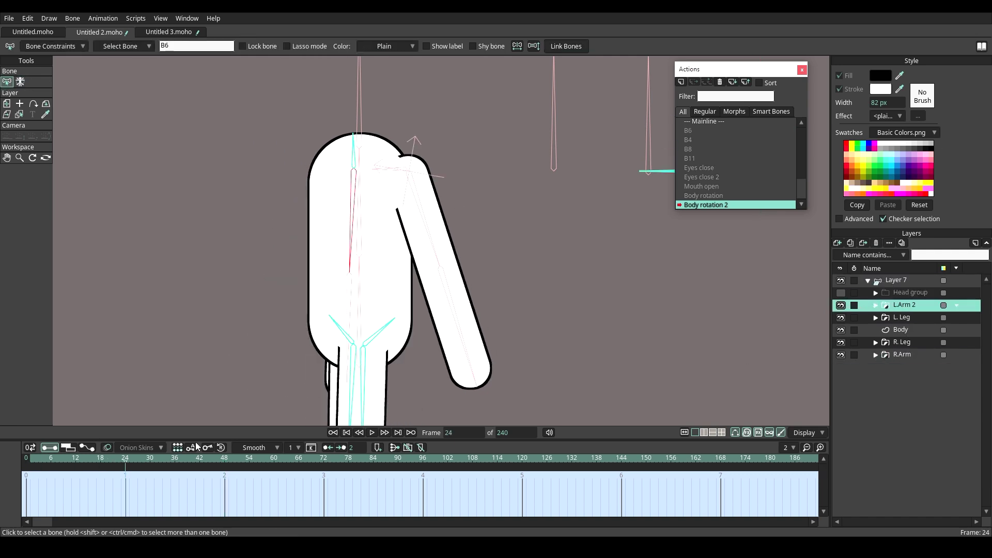
left_click(915, 281)
left_click_drag(435, 243, 411, 245)
left_click_drag(411, 181, 367, 195)
scroll(362, 181, "up", 2)
scroll(373, 189, "down", 3)
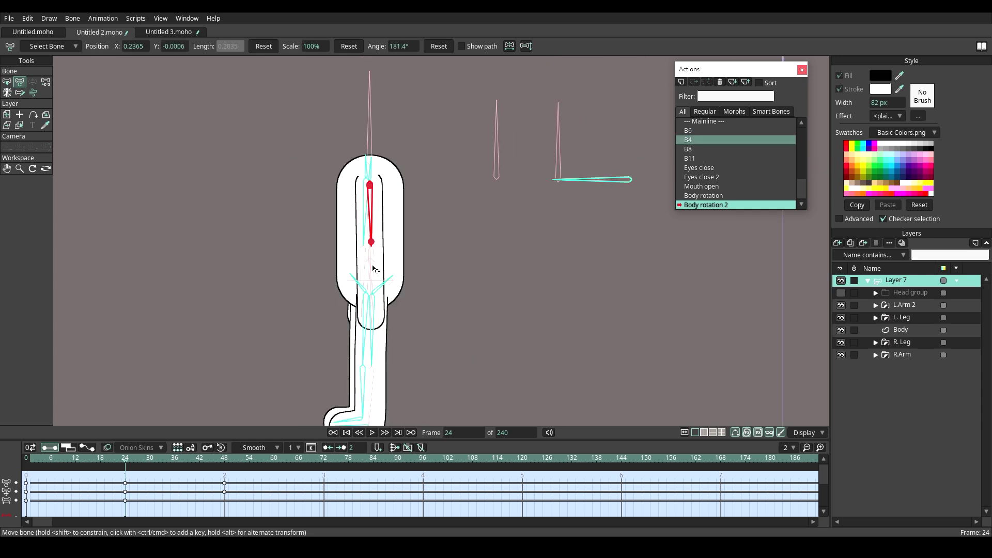
Step: At frame 48, move the L.Arm 2 bones to the opposite shoulder and angle the arm outward
left_click_drag(129, 461, 224, 461)
scroll(374, 208, "up", 2)
left_click_drag(370, 230, 345, 235)
left_click_drag(365, 179, 329, 179)
left_click_drag(354, 171, 355, 171)
left_click(331, 176)
Step: At frame 48, move L.Arm 2 between R. Leg and R.Arm in the layer order, then scrub the turn with bones hidden
left_click_drag(898, 305, 904, 353)
scroll(305, 260, "down", 3)
left_click_drag(30, 458, 226, 469)
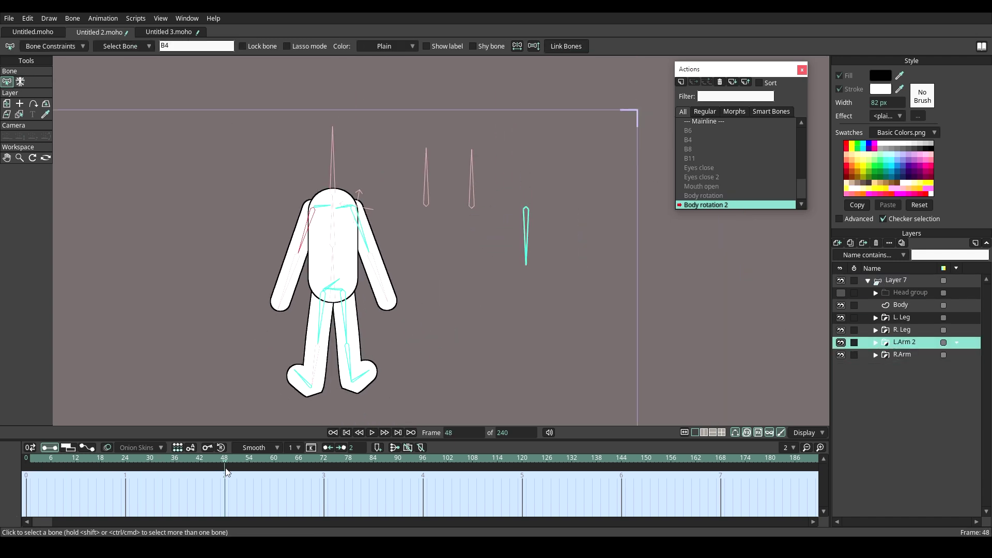
left_click(736, 433)
left_click_drag(32, 459, 222, 482)
Step: Return to Mainline, show the Head group and swing the Body rotation bone both ways at frame 1 to test the turn
left_click(705, 121)
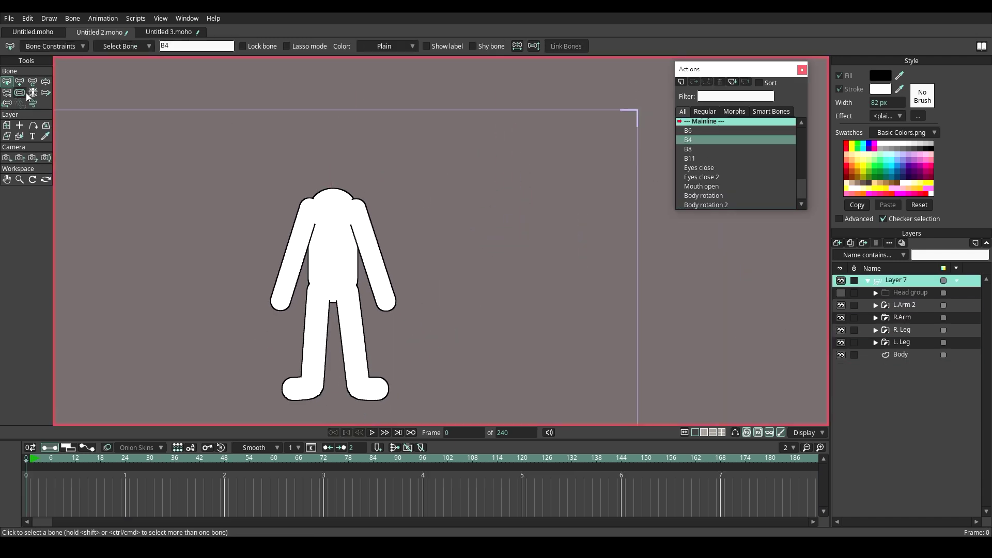
left_click(30, 461)
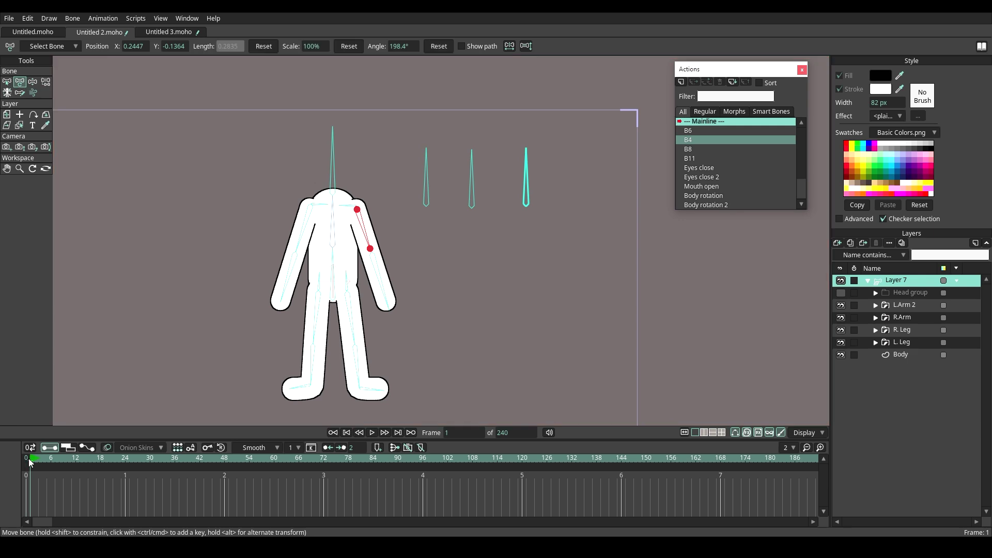
left_click(841, 293)
left_click_drag(526, 199, 598, 237)
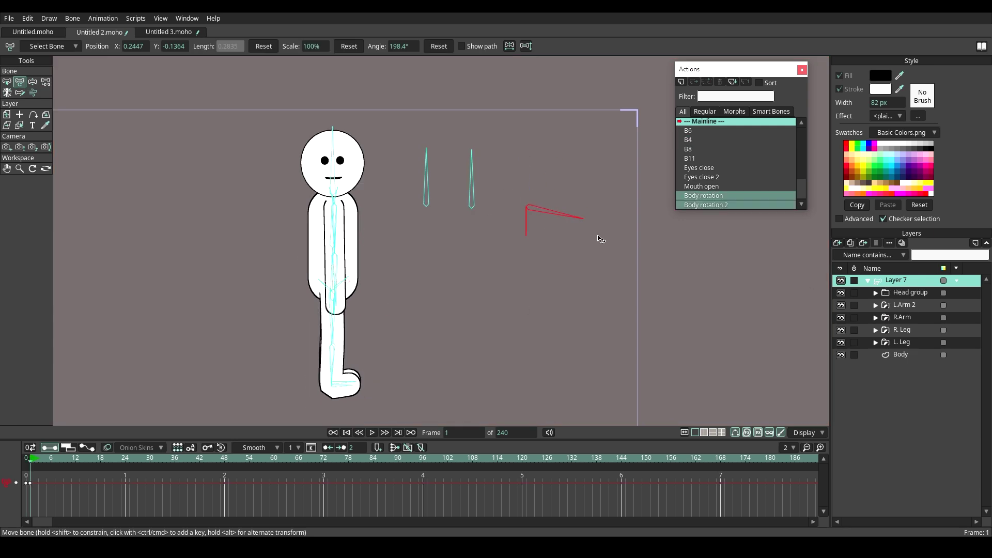
left_click(737, 433)
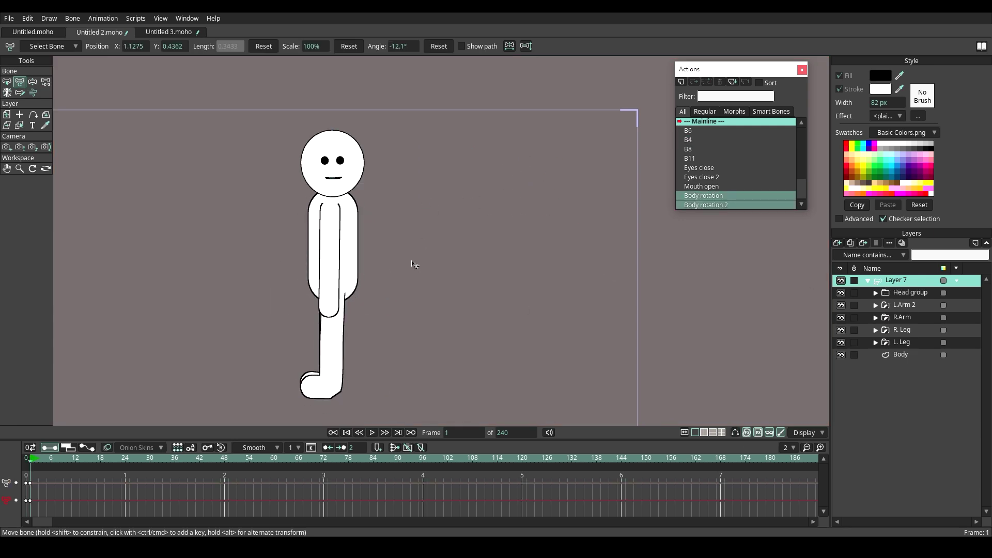
left_click_drag(412, 262, 550, 292)
left_click_drag(519, 240, 487, 234)
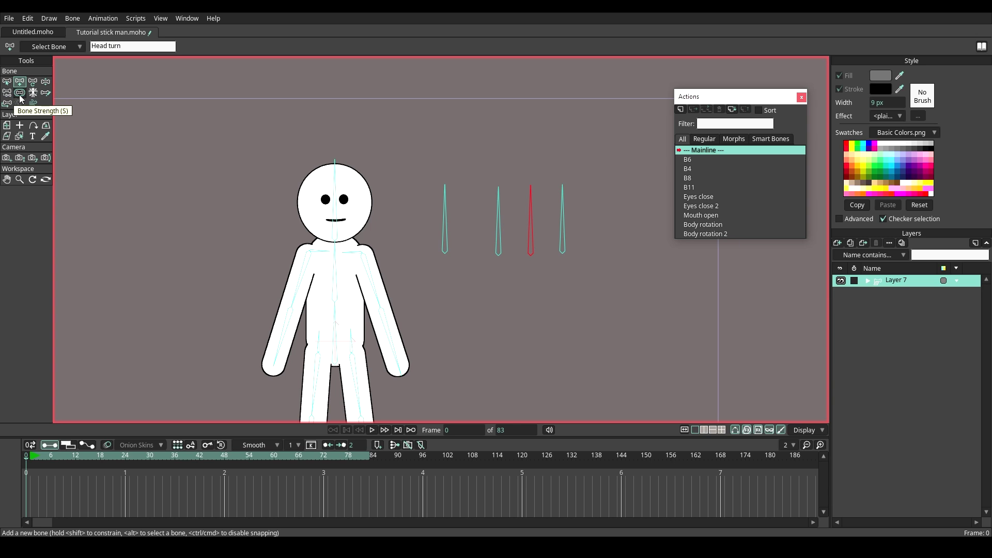
Step: Check the strength of the Head turn bone and set up its angle constraints
left_click(20, 92)
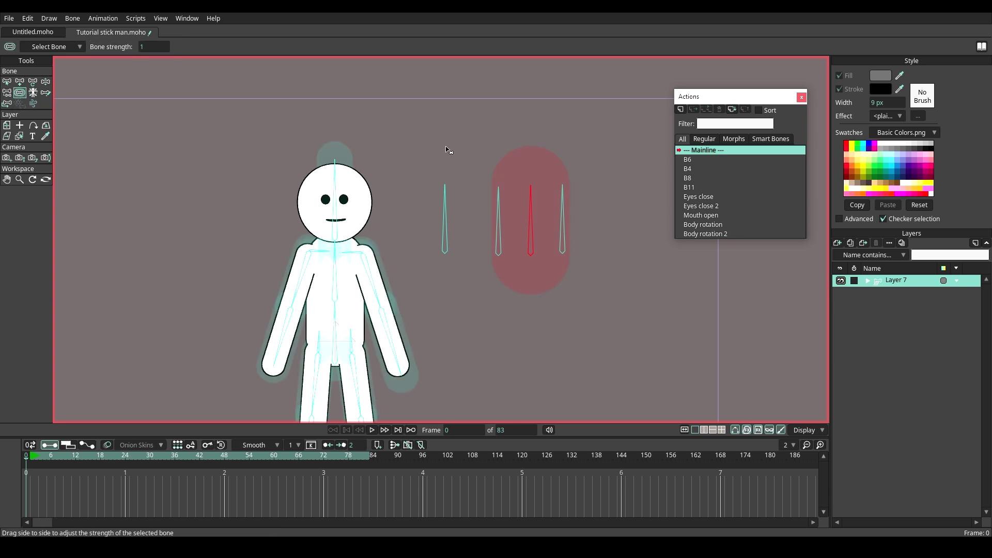
left_click(7, 83)
left_click(50, 46)
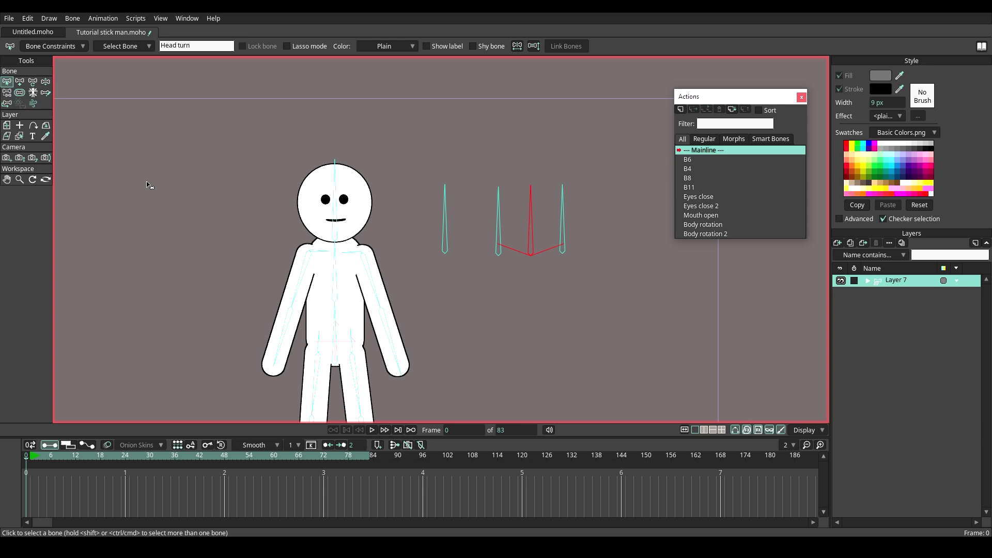
Step: Set the group mask of the Head group layer to Hide all
left_click(868, 281)
left_click(899, 293)
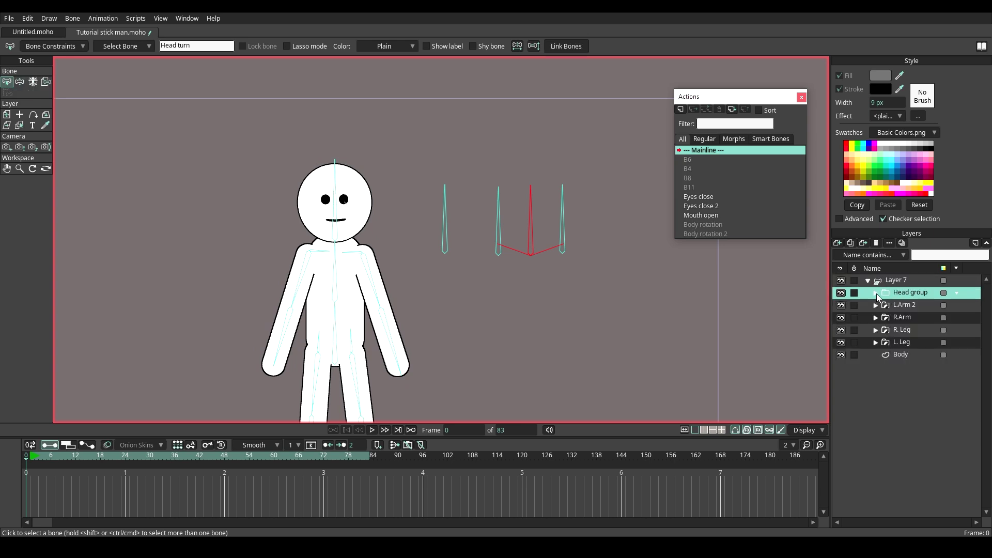
left_click(876, 292)
left_click(915, 330)
left_click(904, 291)
right_click(904, 291)
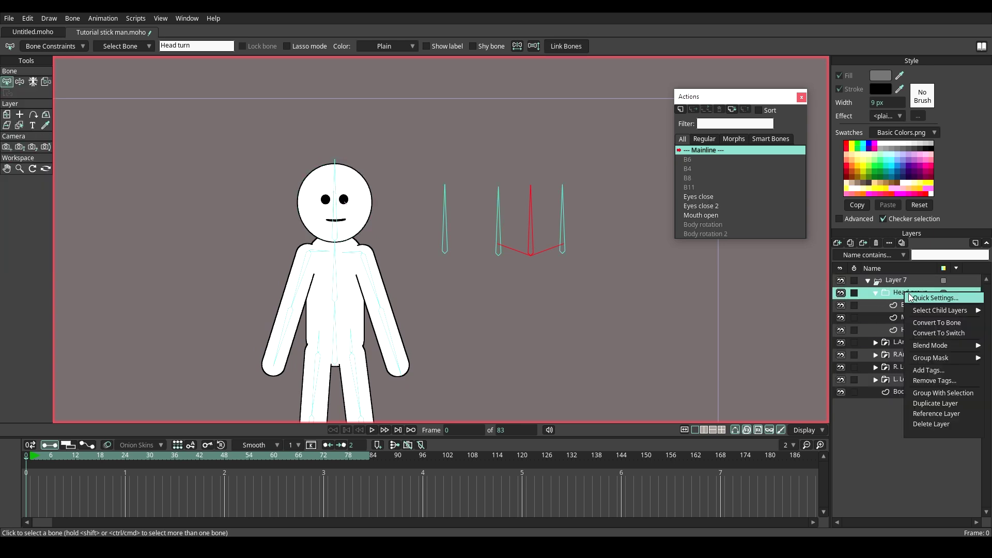
left_click(909, 298)
left_click(525, 138)
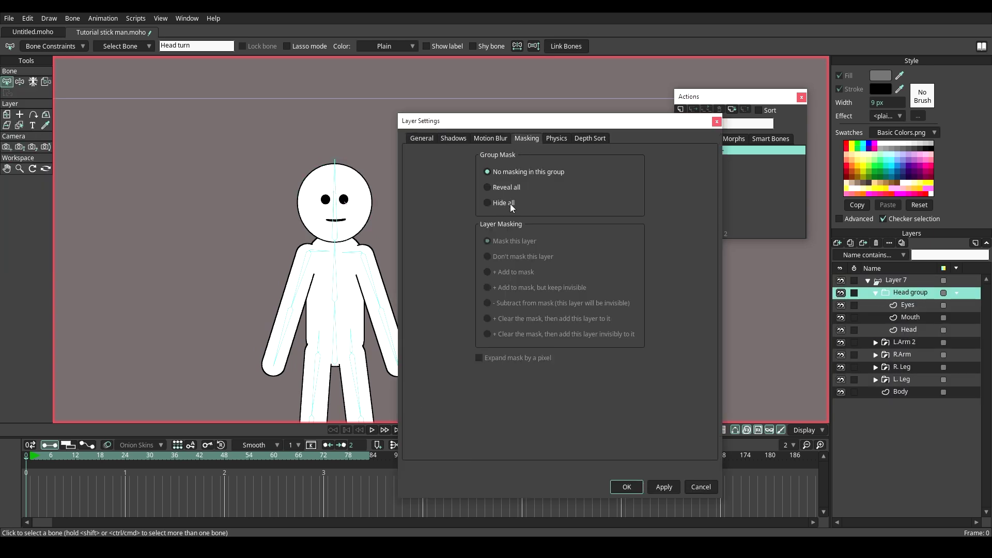
key("Return")
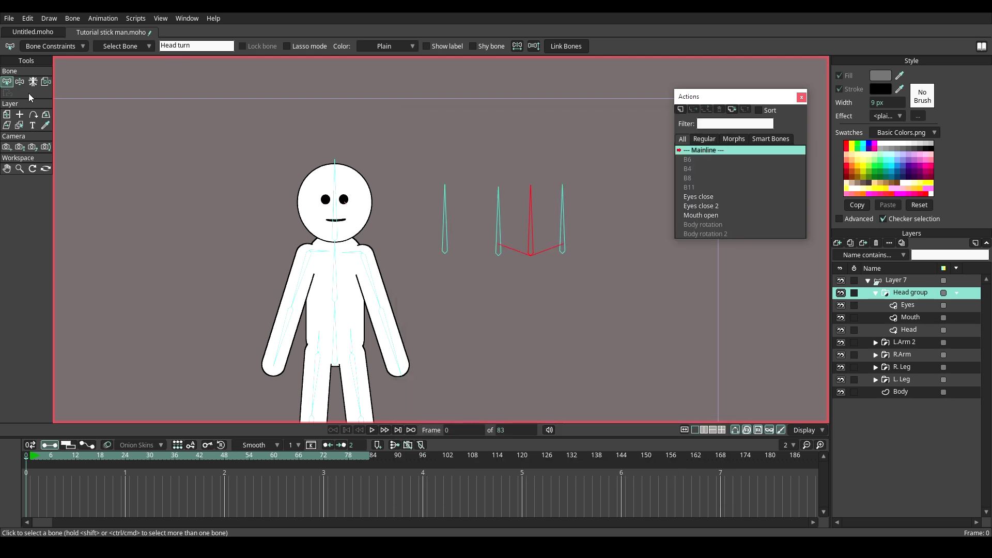
Step: Create the Head turn action on Layer 7 and rotate the Head turn bone to 20° at frame 48
left_click(910, 280)
left_click(681, 110)
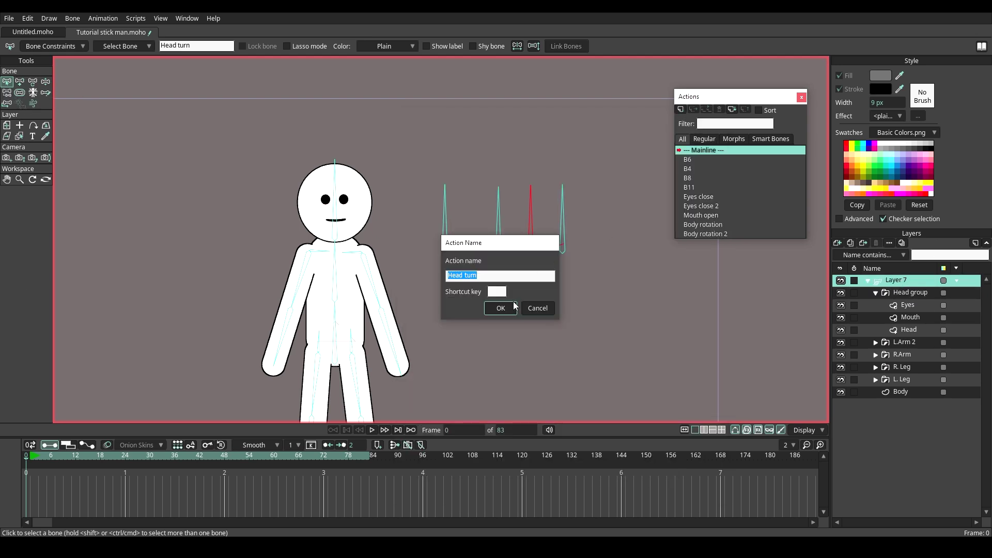
left_click(503, 308)
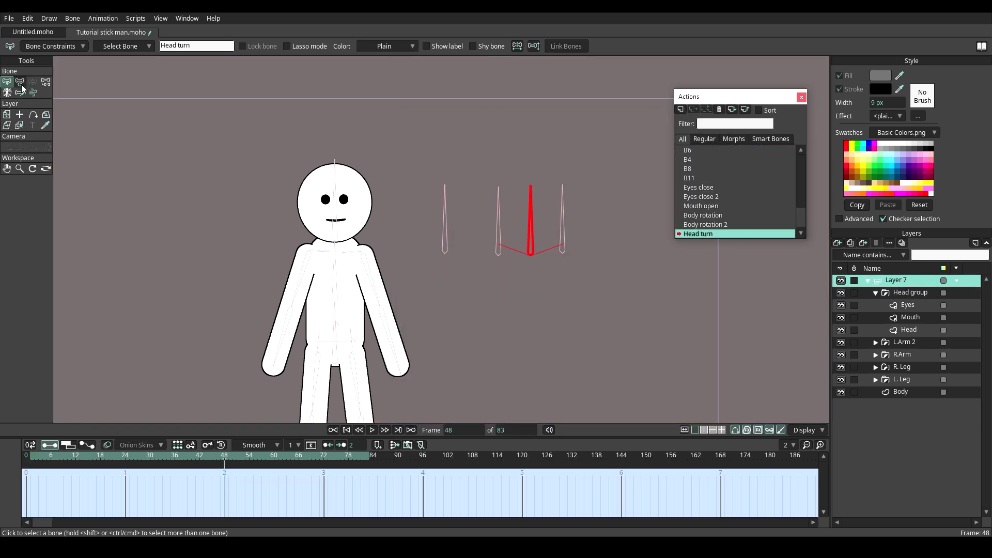
left_click(21, 83)
left_click_drag(532, 223, 563, 242)
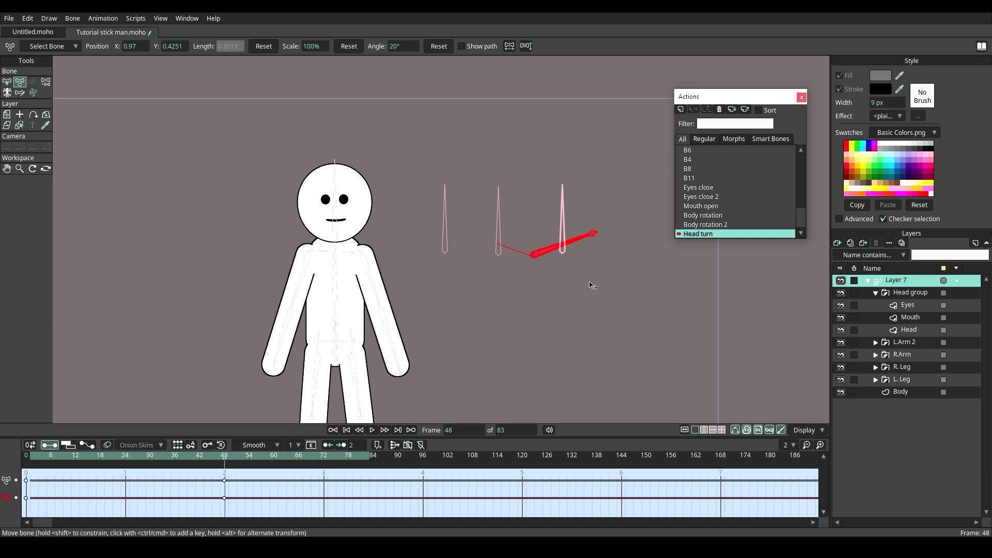
Step: At frame 24 of the Head turn action, shift the Eyes and Mouth layers together to the head's right edge
left_click(904, 318)
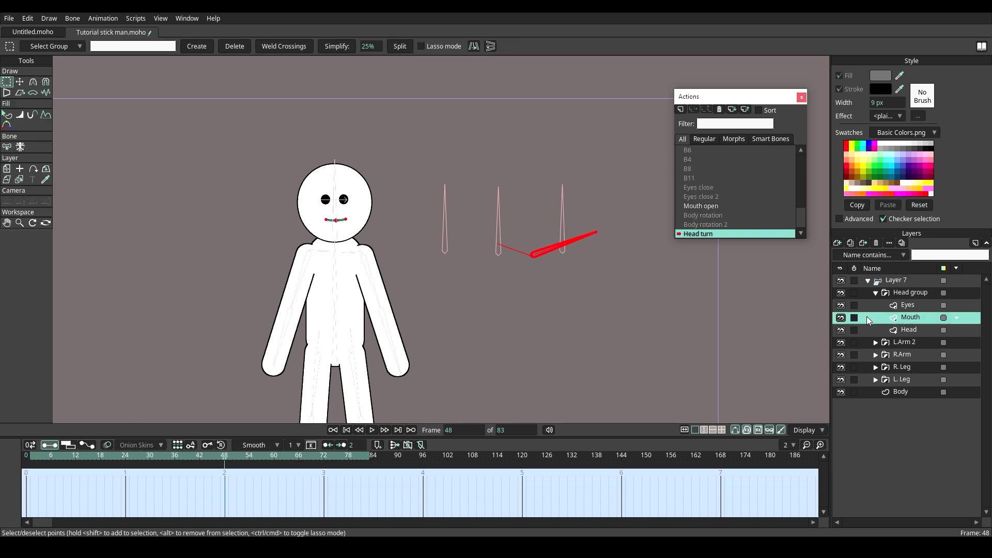
left_click(904, 308, "shift")
scroll(356, 221, "up", 2)
left_click(126, 455)
scroll(357, 194, "up", 3)
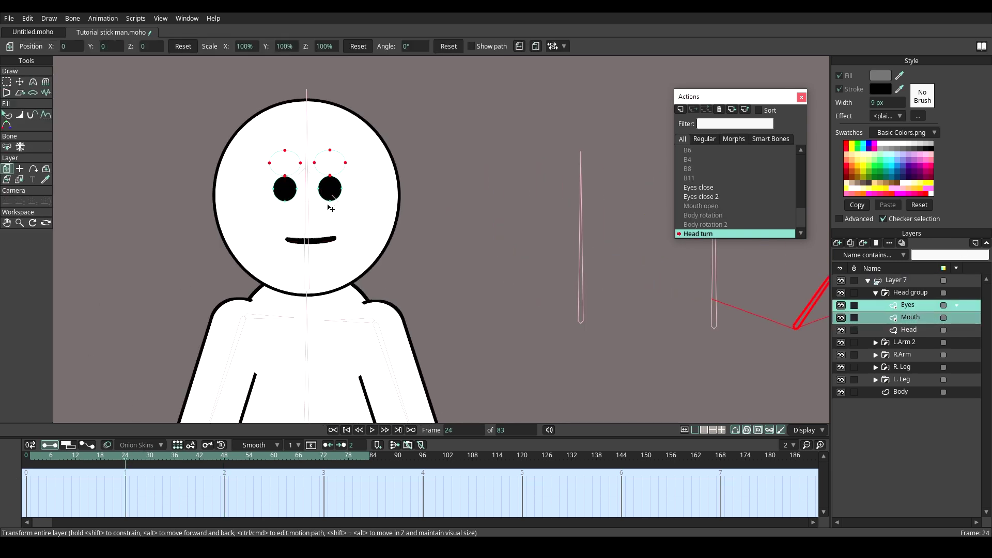
left_click_drag(327, 206, 453, 250)
Step: At frame 48 of the Head turn action, move the Eyes and Mouth layers out of sight past the head's right edge
left_click(901, 319)
left_click(224, 456)
left_click(902, 309, "ctrl")
scroll(732, 191, "up", 1)
scroll(733, 189, "down", 1)
Step: Create the Head turn 2 action on Layer 7 and rotate the Head turn bone to the left at frame 48
left_click(909, 281)
scroll(664, 150, "up", 2)
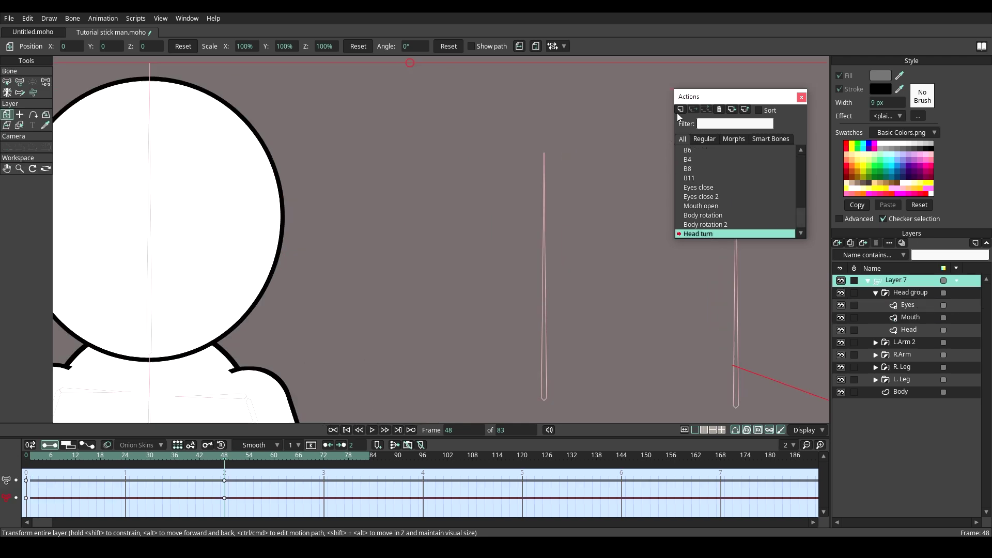
scroll(645, 227, "down", 5)
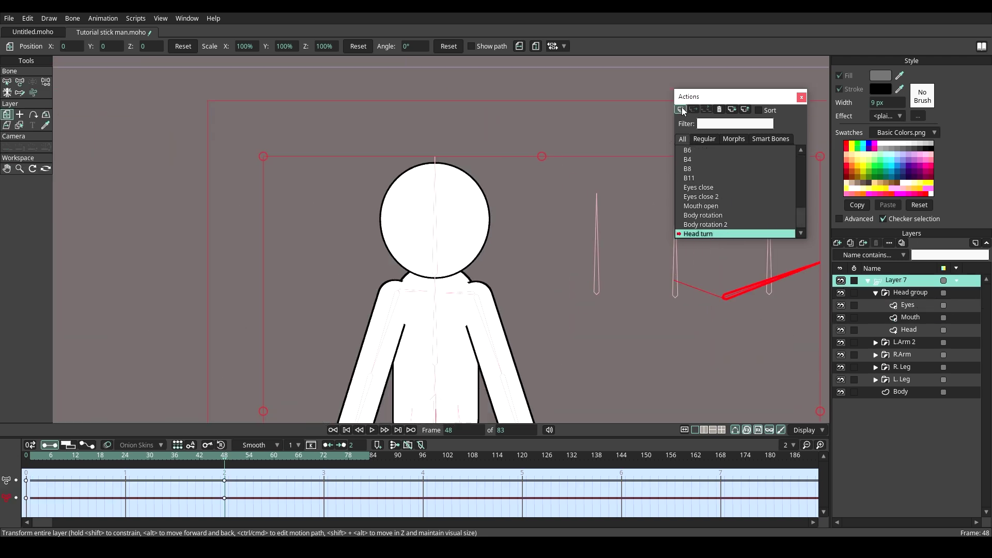
left_click(681, 110)
key("Return")
left_click(225, 457)
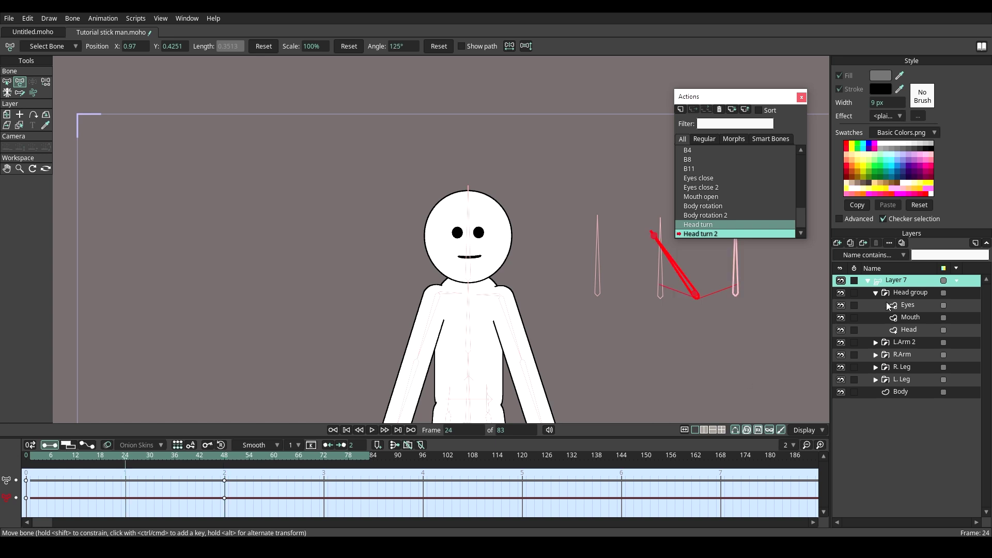
Step: At frame 24 of Head turn 2, shift the Eyes and Mouth layers together to the head's left edge
left_click(7, 168)
scroll(423, 242, "up", 3)
left_click_drag(502, 242, 436, 241)
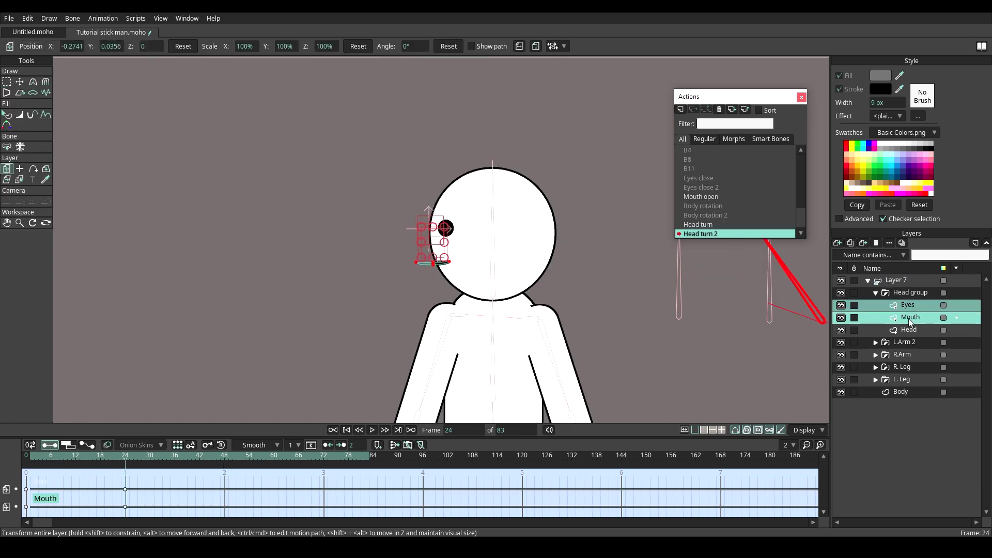
Step: Adjust the face's position in Head turn 2, moving the eyes and mouth completely past the head's left edge at frame 48
left_click(910, 319)
scroll(475, 289, "up", 5)
left_click_drag(382, 211, 391, 217)
scroll(390, 216, "down", 3)
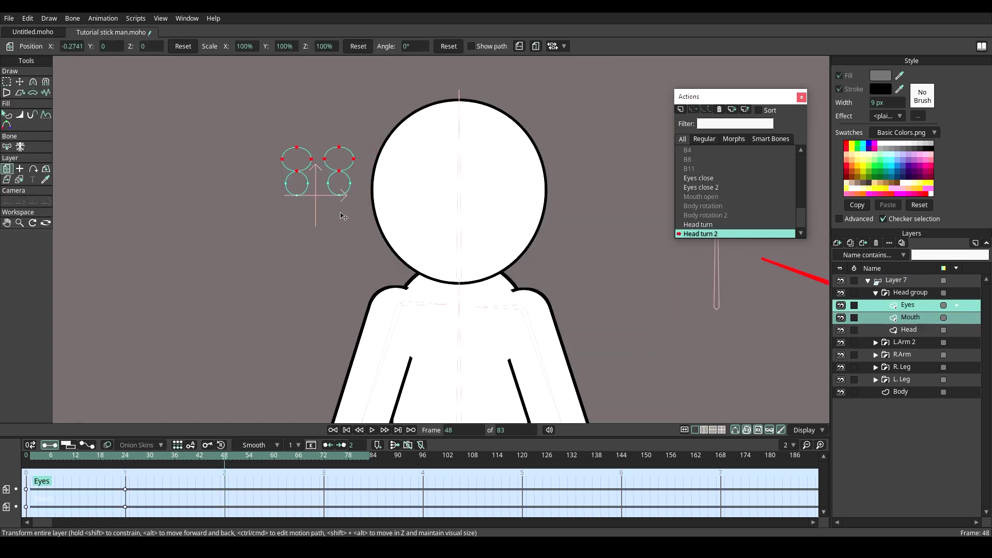
Step: Return to Mainline and swing the Head turn bone at frame 1 to test the head turn
double_click(711, 151)
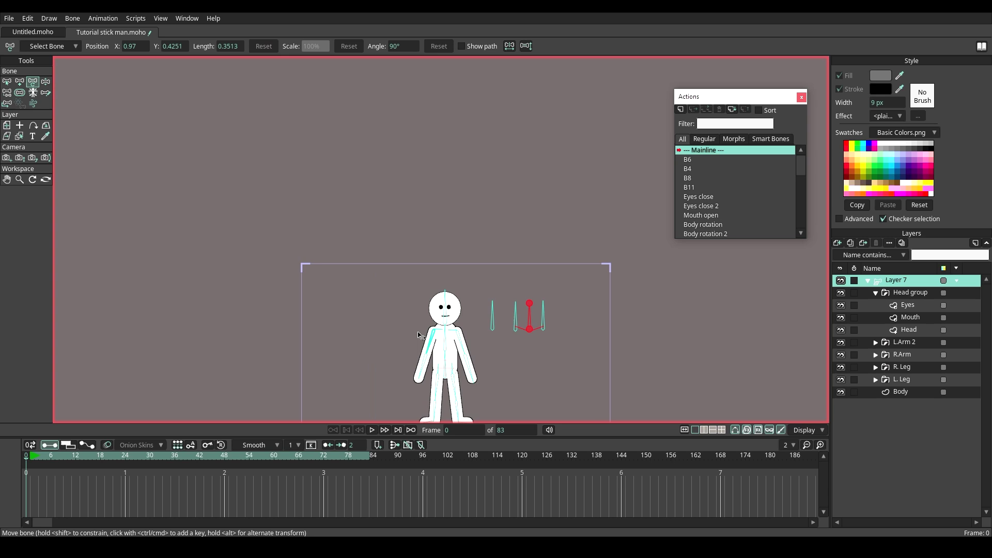
scroll(500, 410, "up", 5)
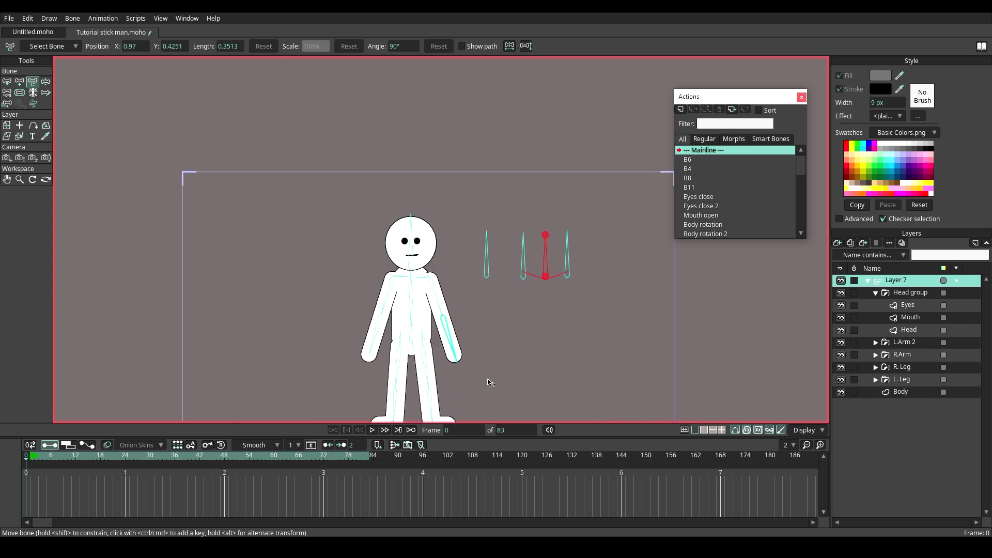
left_click(30, 457)
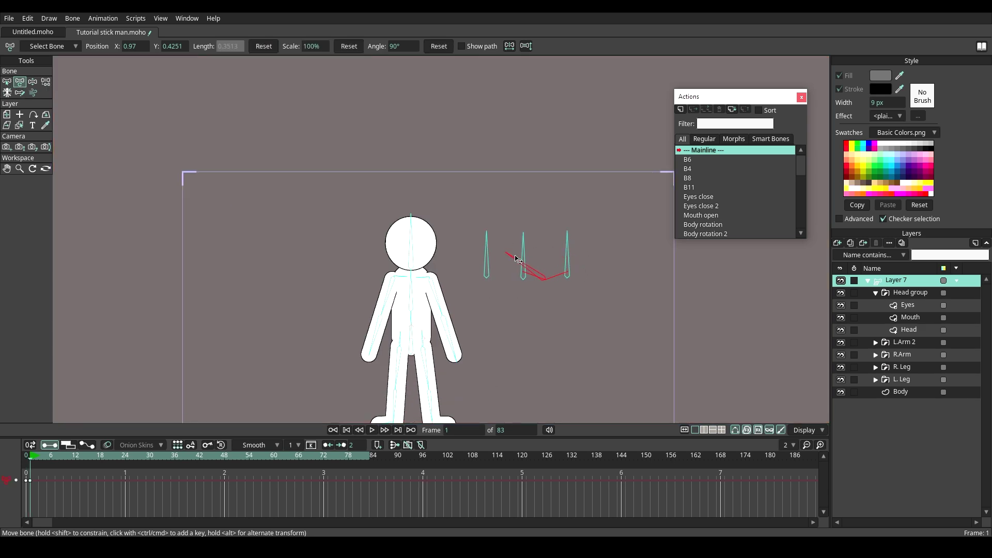
scroll(720, 218, "down", 1)
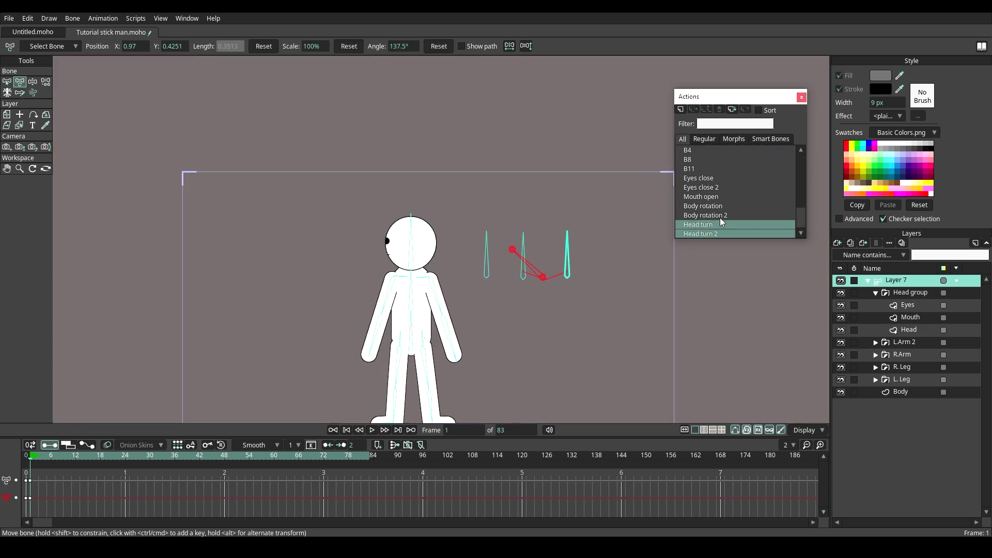
Step: In the Body rotation action, rotate the Head turn bone to the right at frame 24 and to 20° at frame 48
double_click(711, 206)
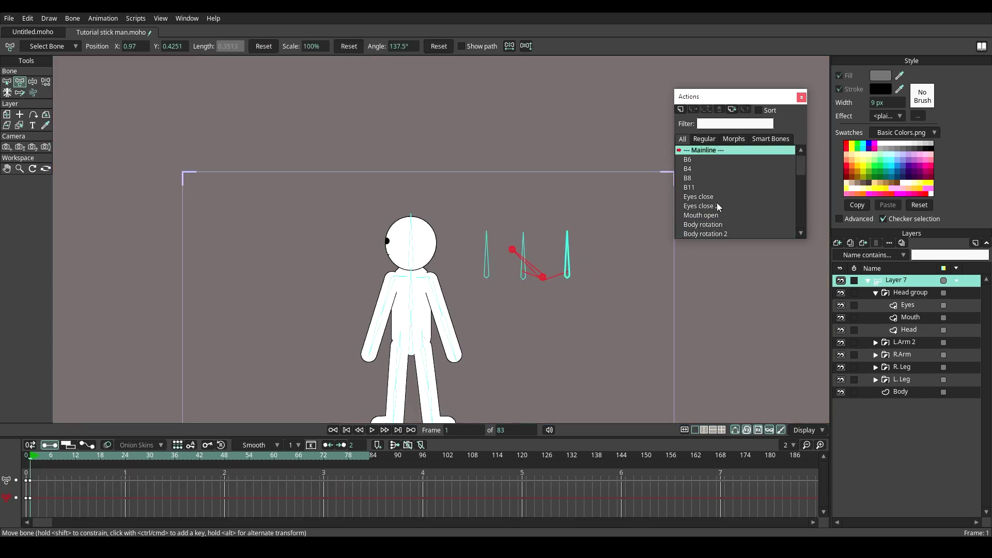
scroll(717, 203, "down", 1)
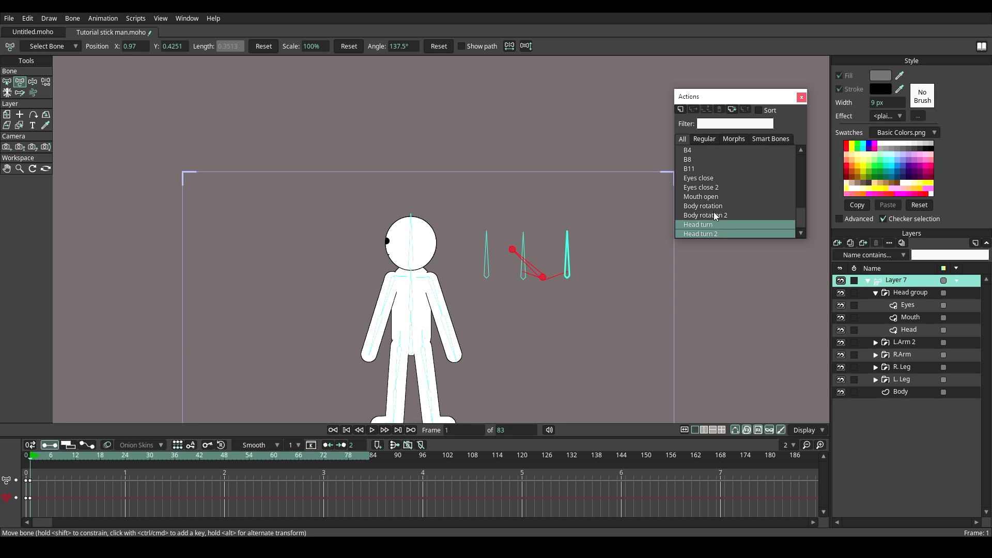
double_click(713, 208)
left_click(127, 457)
scroll(538, 262, "up", 4)
left_click_drag(551, 262, 601, 283)
left_click(226, 457)
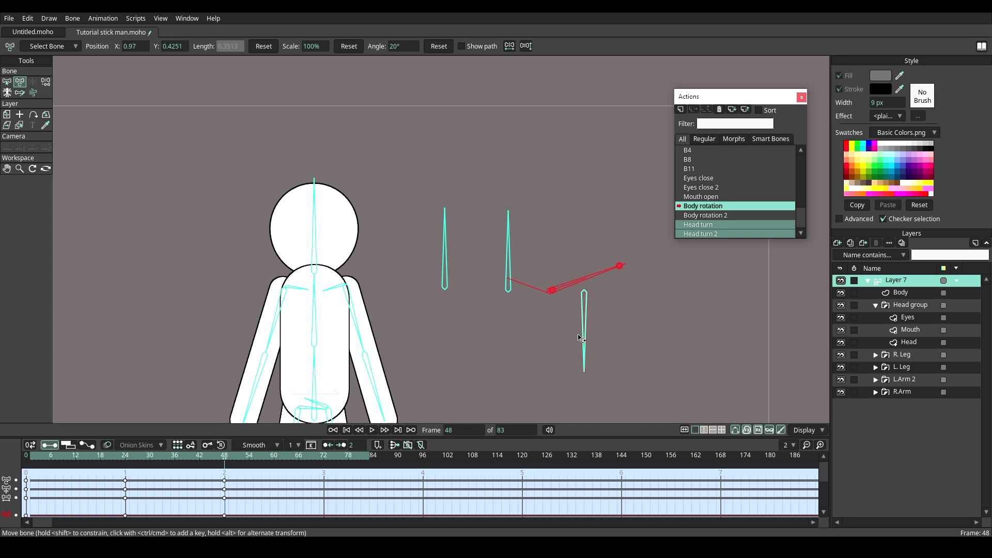
Step: In the Body rotation 2 action, rotate the Head turn bone to the left at frame 24 and to 160° at frame 48
left_click(720, 214)
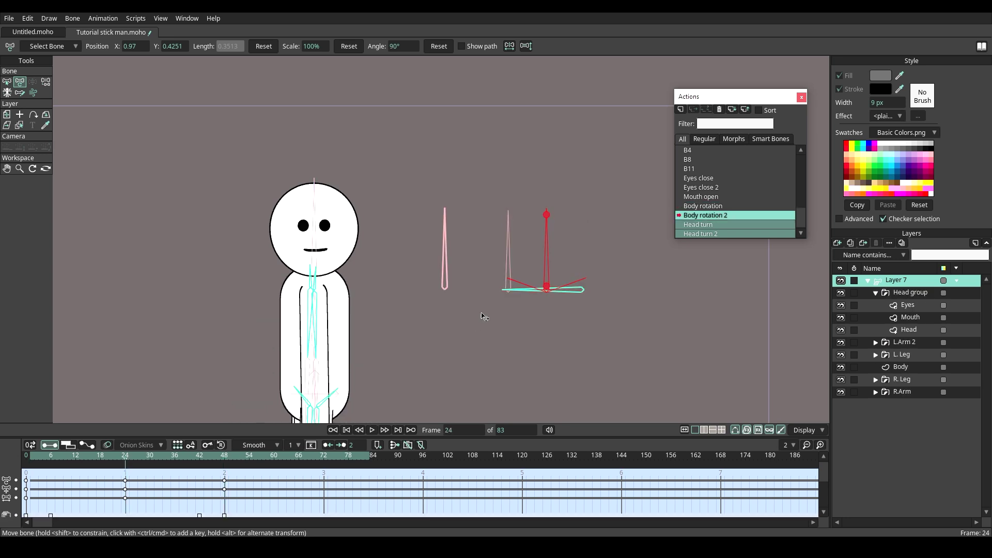
left_click_drag(546, 258, 522, 262)
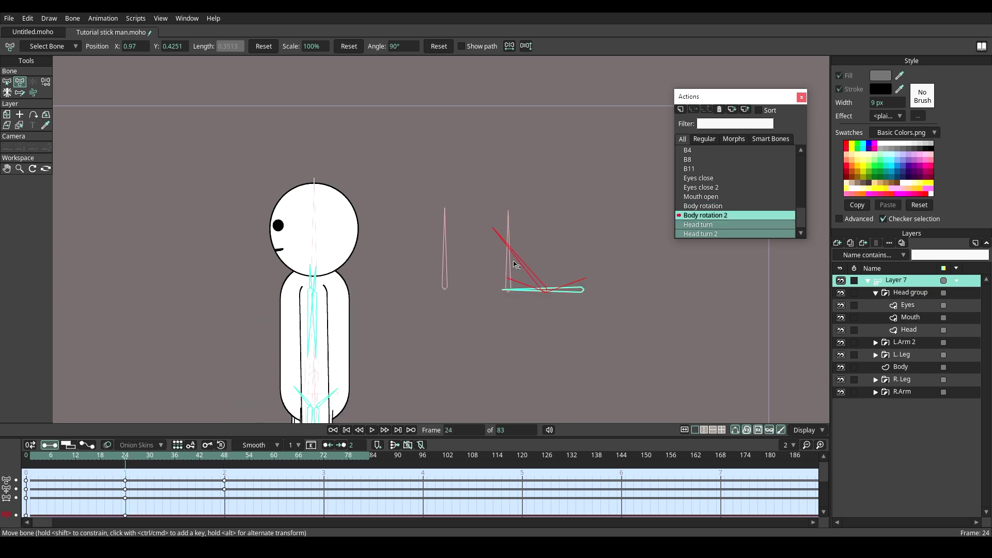
left_click(226, 457)
mouse_move(509, 269)
left_mouse_down()
mouse_move(504, 283)
mouse_move(509, 276)
left_mouse_up()
scroll(443, 328, "down", 3)
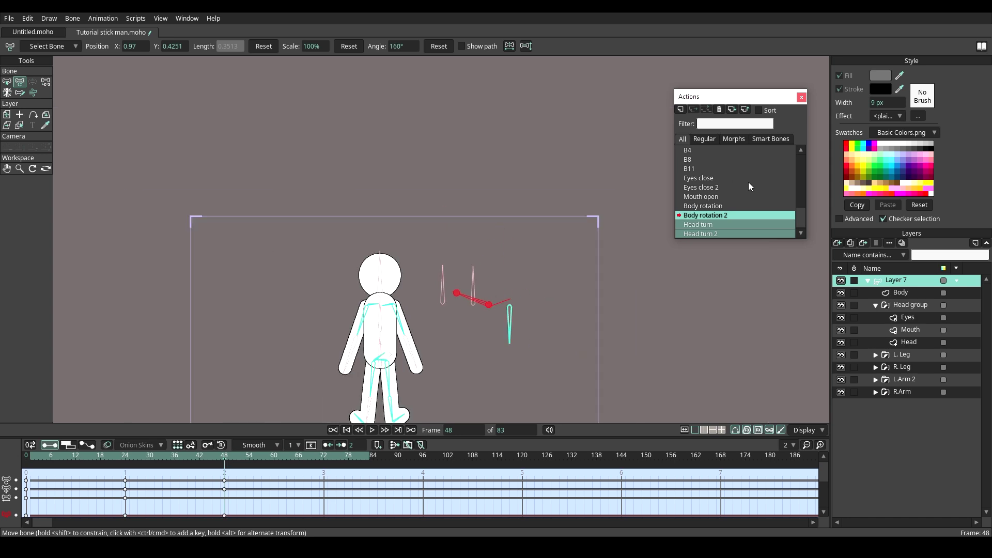
Step: On Mainline at frame 1, hide the bones, swing the Body rotation bone to test the full turn, and show the bones again
scroll(749, 187, "up", 2)
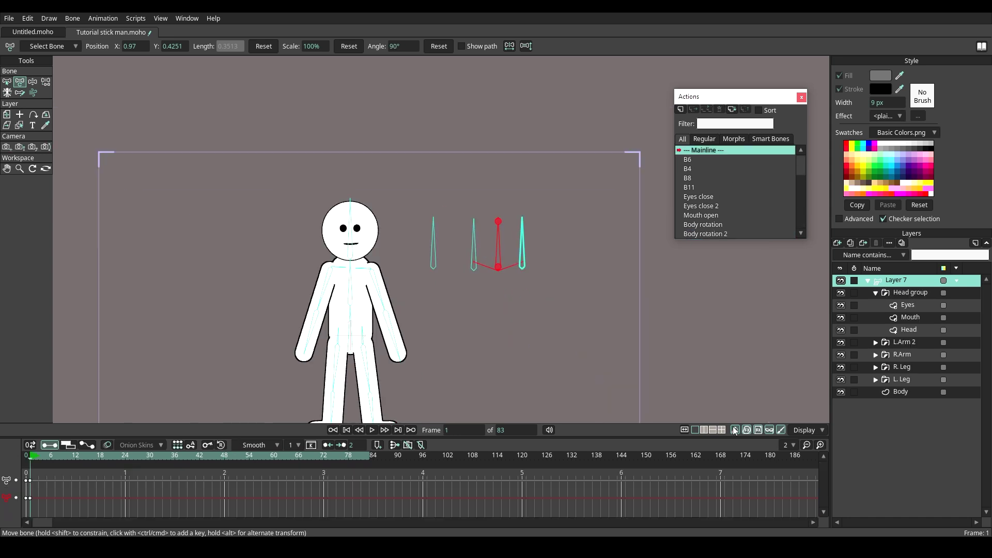
left_click(734, 430)
scroll(586, 284, "down", 3)
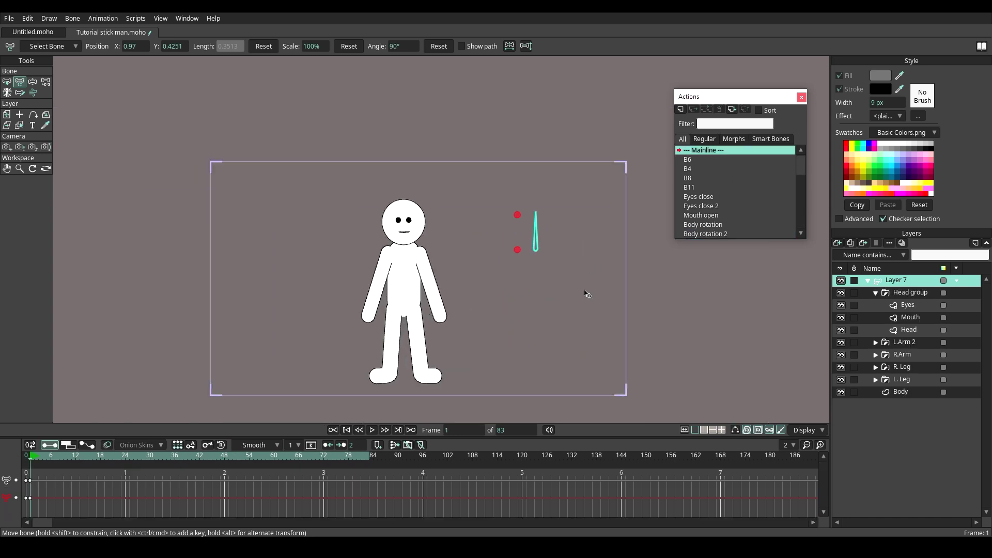
scroll(587, 287, "up", 2)
left_click_drag(526, 220, 549, 379)
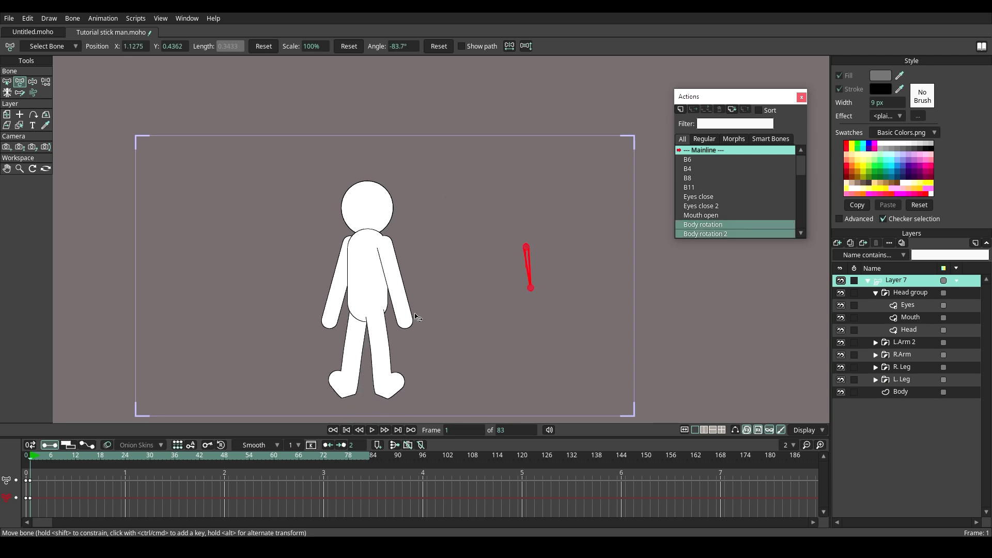
scroll(389, 256, "down", 1)
scroll(362, 377, "up", 10)
scroll(373, 352, "down", 10)
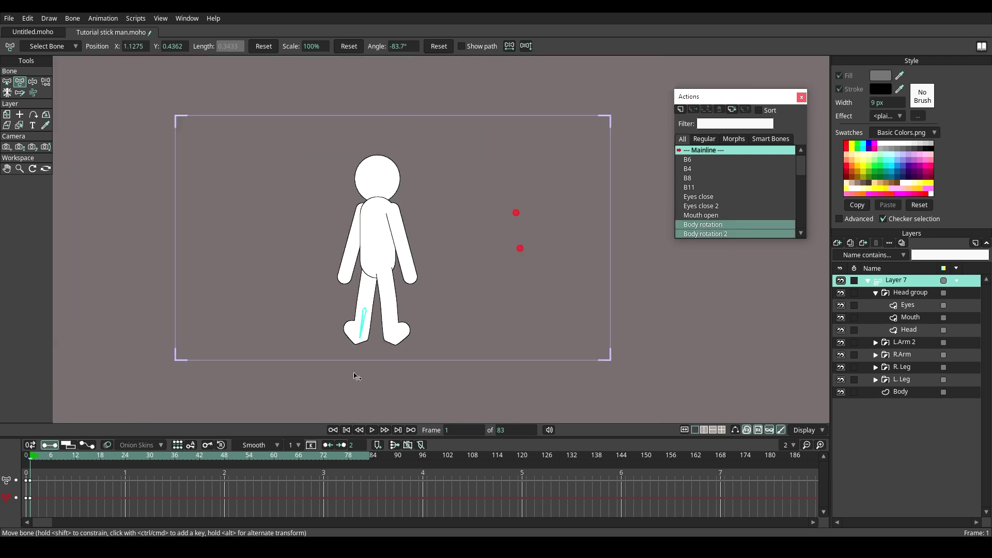
scroll(354, 373, "down", 2)
scroll(453, 268, "up", 3)
left_click_drag(499, 247, 498, 194)
left_click(735, 430)
Step: Pose both arms bent upward at frame 1 and rotate the turn control to face the character right
left_click_drag(365, 254, 387, 242)
left_click_drag(412, 252, 381, 216)
left_click_drag(304, 250, 260, 218)
left_click_drag(497, 208, 510, 208)
scroll(295, 221, "up", 1)
left_click_drag(256, 242, 265, 225)
Step: Pose the legs with one knee bent backward and the other leg standing, and angle the standing foot
left_click_drag(361, 348, 389, 329)
left_click_drag(414, 363, 338, 356)
left_click_drag(381, 335, 347, 345)
scroll(359, 339, "down", 2)
scroll(340, 391, "up", 1)
left_click_drag(343, 396, 367, 386)
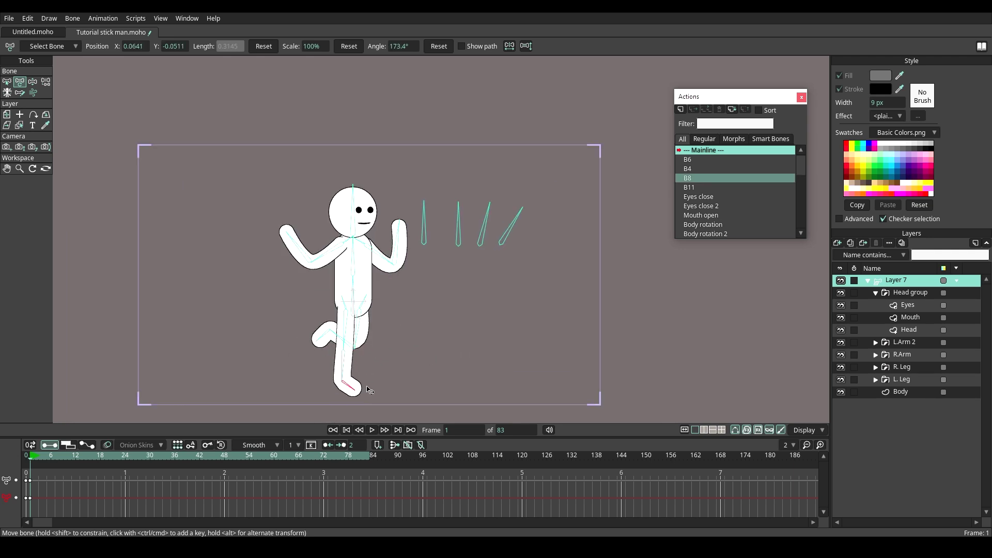
left_click(343, 329)
Step: Tilt the torso and head slightly and check the pose using the bone display toggle
left_click_drag(365, 262, 369, 266)
left_click_drag(371, 206, 366, 206)
left_click(735, 430)
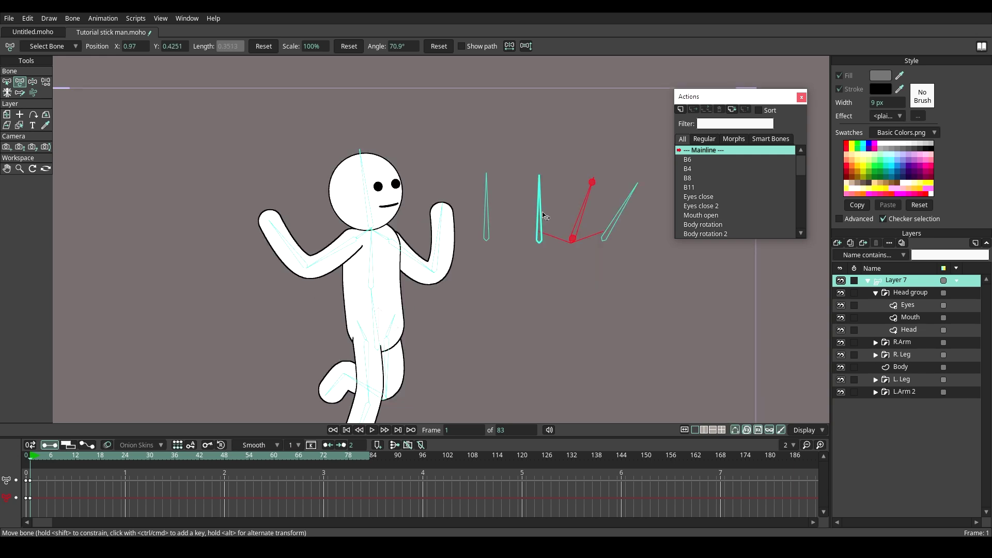
Step: Turn the head to the left, open the mouth with its control bone, and rotate the eye control bone
left_click_drag(602, 201, 583, 218)
scroll(528, 196, "down", 2)
left_click_drag(397, 185, 400, 185)
mouse_move(577, 208)
left_mouse_down()
mouse_move(559, 206)
mouse_move(574, 208)
left_mouse_up()
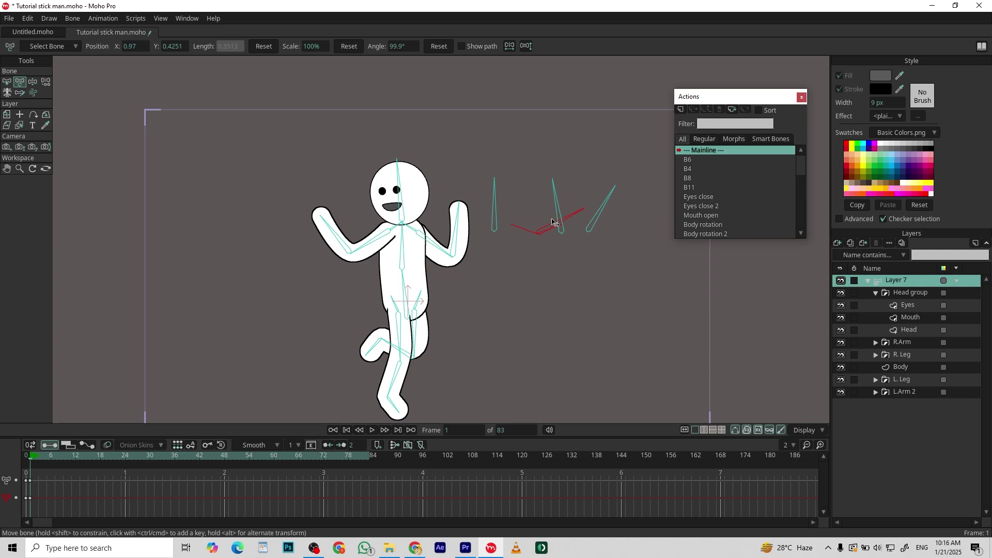
left_click_drag(494, 199, 470, 213)
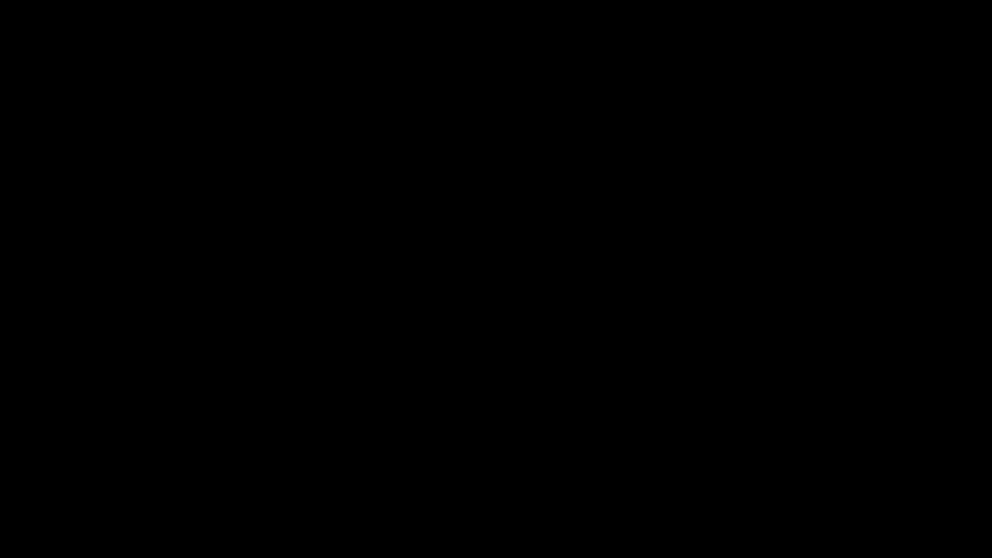